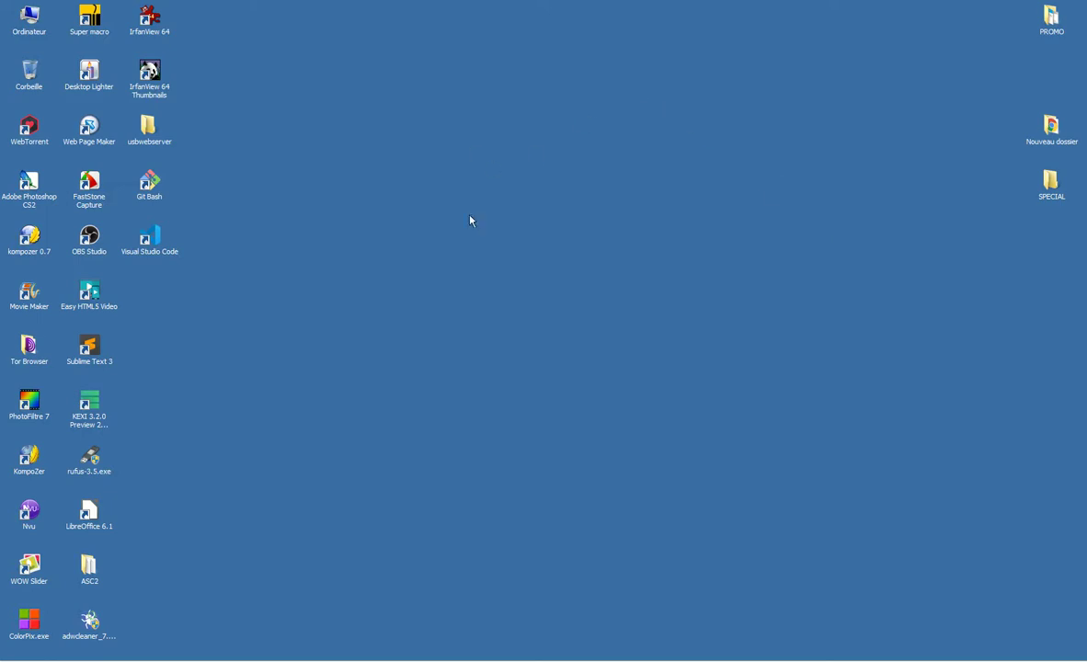
- Group the kompozer 0.7 and Web Page Maker shortcuts mid-desktop, then show Google Forms in Chrome
{"action": "left_click_drag", "start_coordinate": [30, 237], "coordinate": [392, 132]}
{"action": "left_click_drag", "start_coordinate": [466, 95], "coordinate": [221, 182]}
{"action": "left_click_drag", "start_coordinate": [89, 129], "coordinate": [390, 176]}
{"action": "left_click_drag", "start_coordinate": [456, 95], "coordinate": [274, 228]}
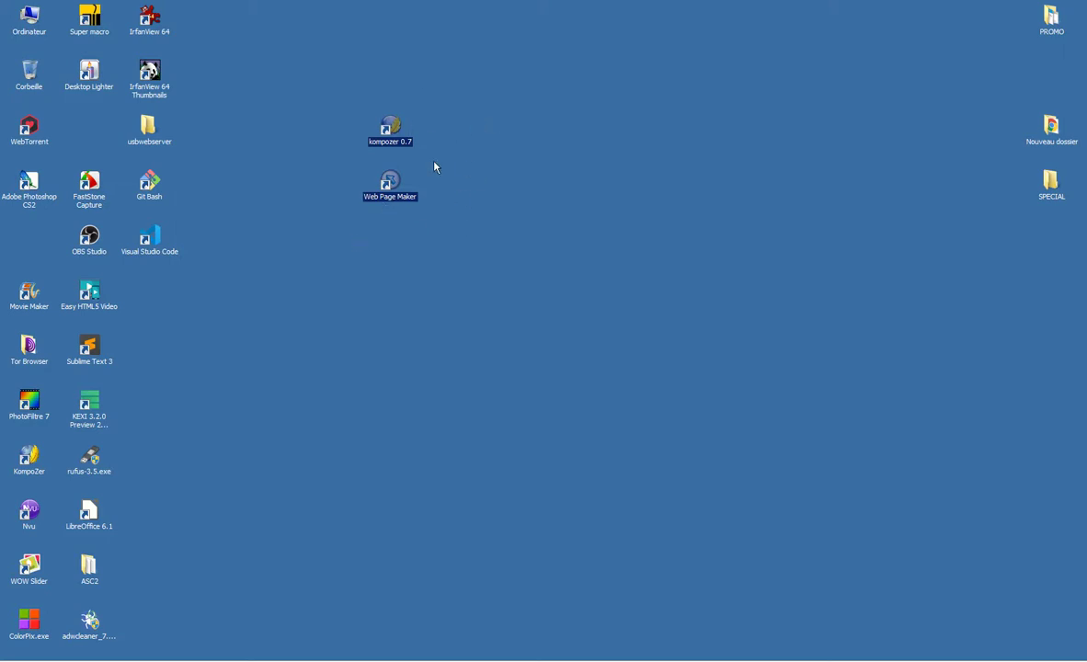
{"action": "left_click", "coordinate": [394, 136]}
{"action": "left_click_drag", "start_coordinate": [452, 99], "coordinate": [372, 157]}
{"action": "left_click_drag", "start_coordinate": [453, 165], "coordinate": [387, 246]}
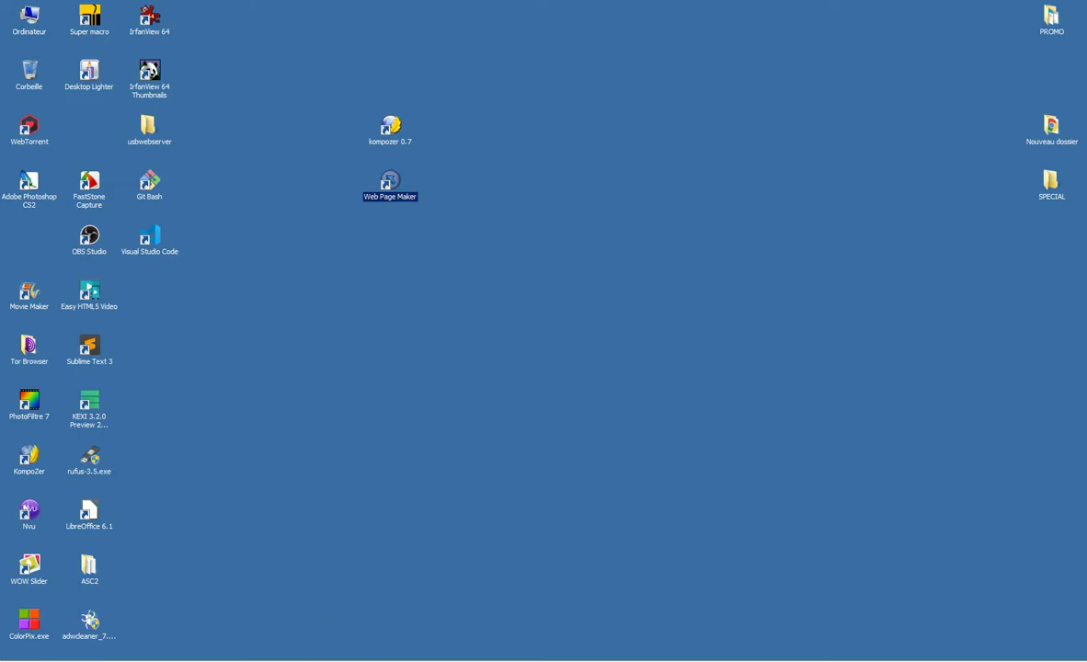
{"action": "left_click", "coordinate": [497, 661]}
{"action": "left_click", "coordinate": [211, 11]}
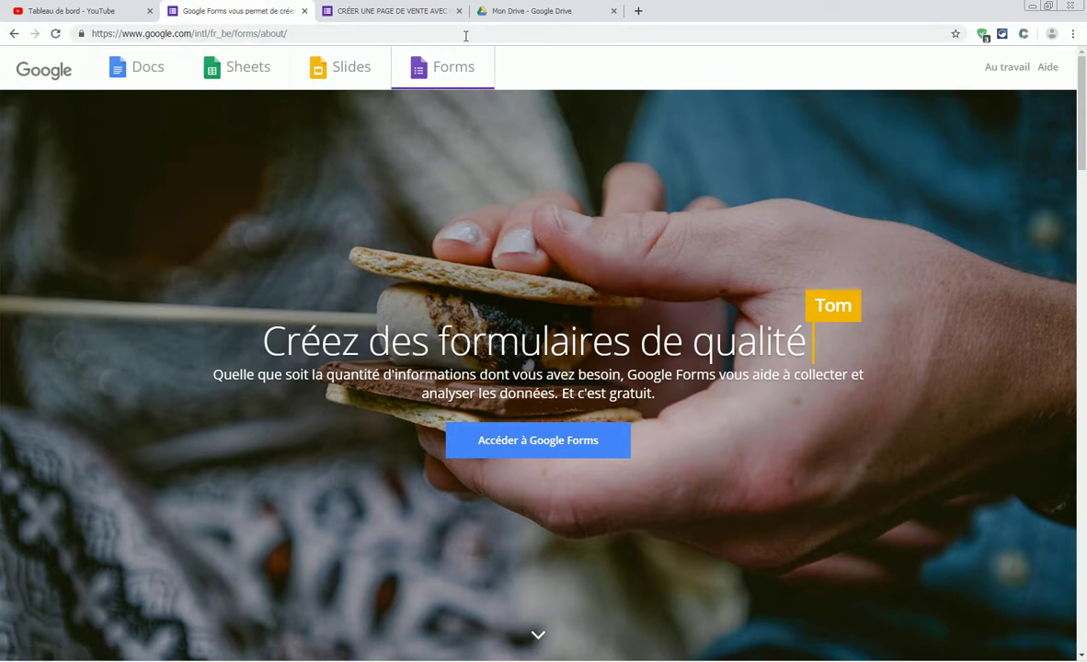
- In a new tab, reach Google's 'Nos produits' page via the apps grid's 'Autres résultats Google' link
{"action": "left_click", "coordinate": [638, 11]}
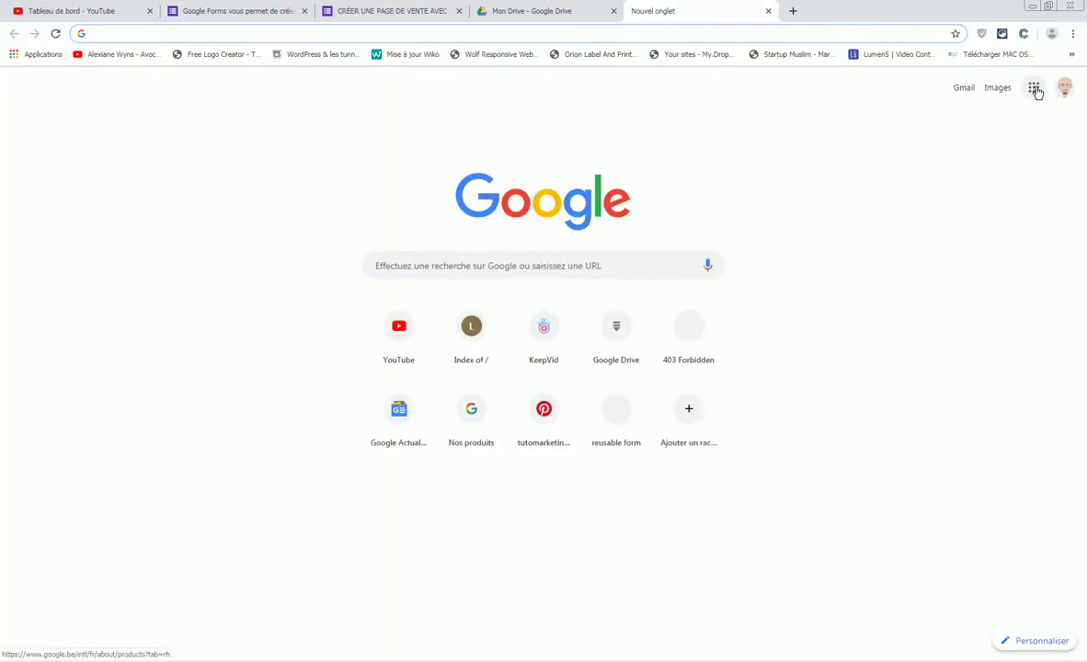
{"action": "left_click", "coordinate": [1038, 90]}
{"action": "left_click", "coordinate": [979, 417]}
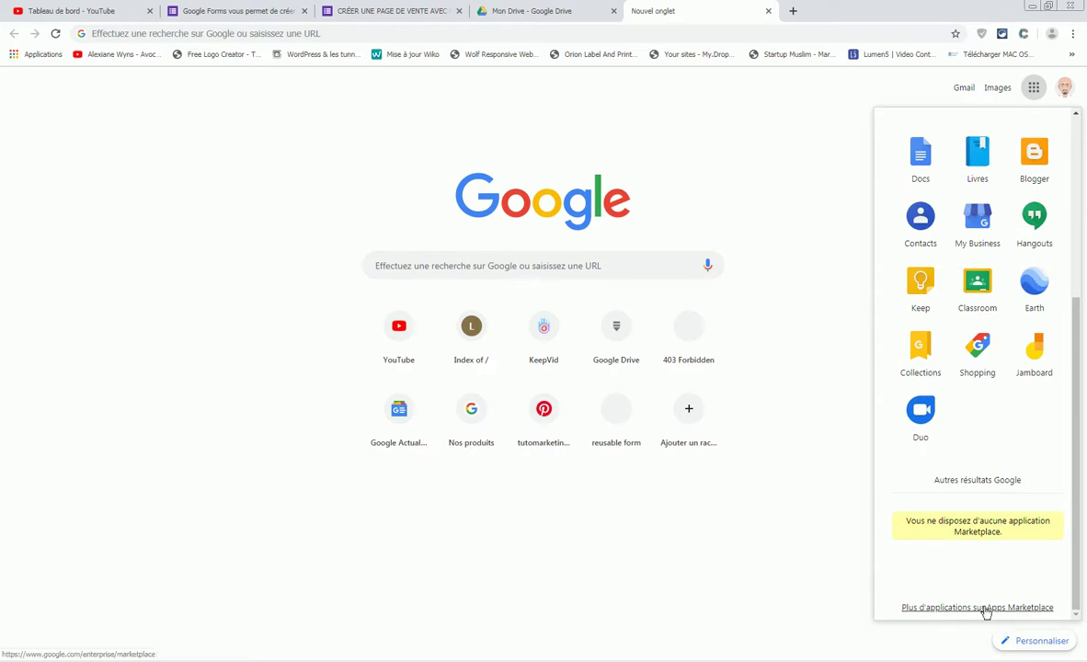
{"action": "left_click", "coordinate": [984, 608]}
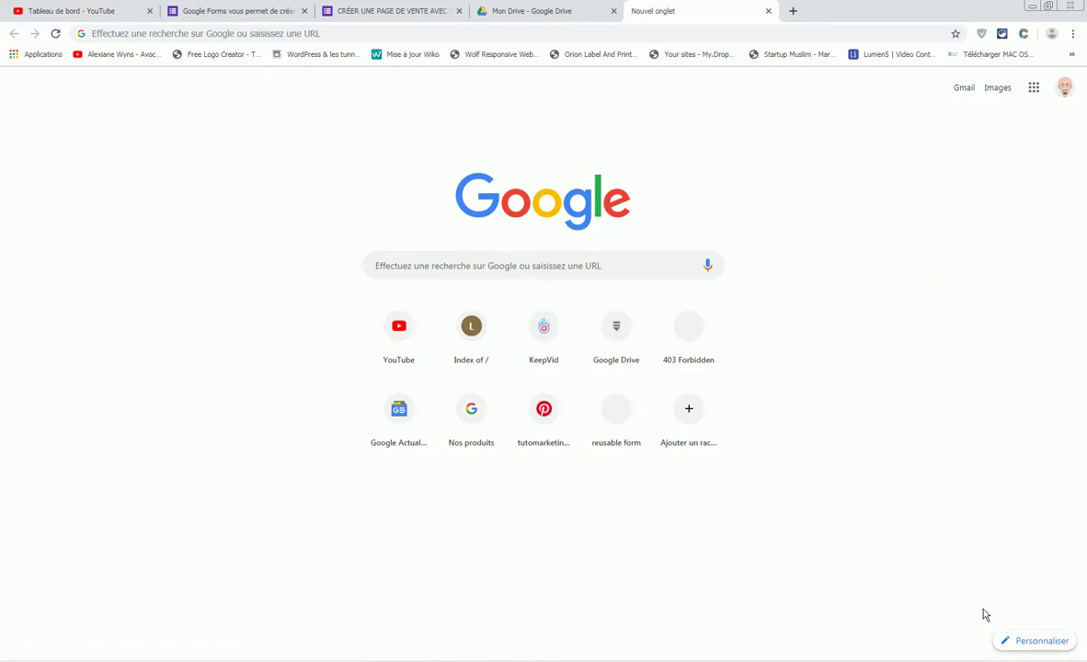
{"action": "left_click", "coordinate": [1032, 88]}
{"action": "left_click", "coordinate": [982, 418]}
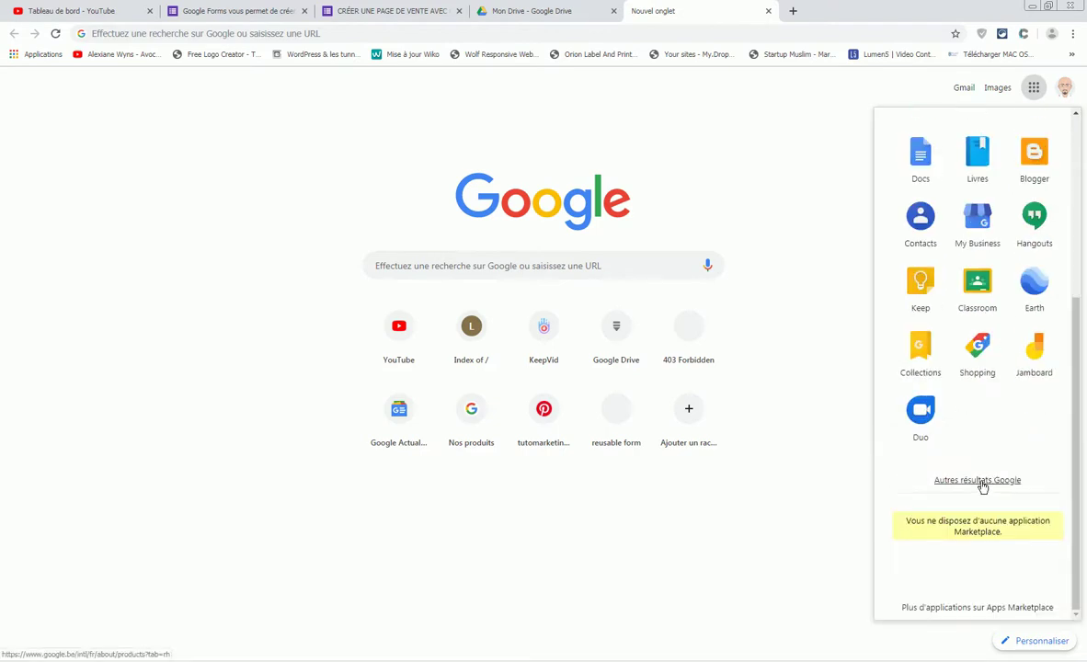
{"action": "left_click", "coordinate": [980, 482]}
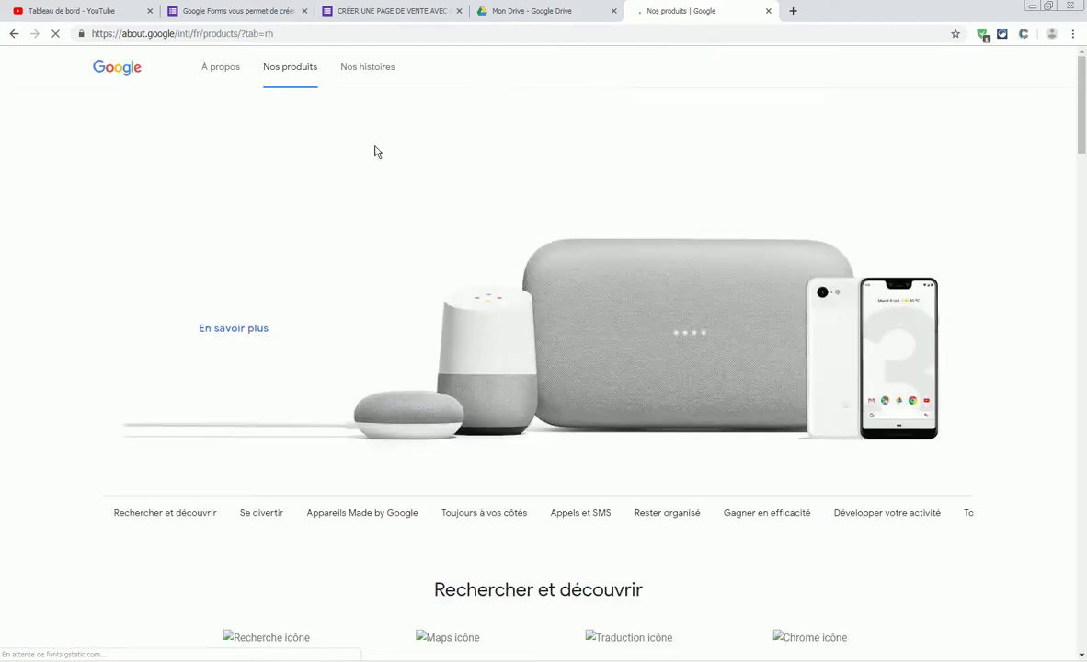
- Scroll down to 'Tous les produits' and open the Sites entry in a new tab
{"action": "left_click_drag", "start_coordinate": [1083, 115], "coordinate": [1084, 544]}
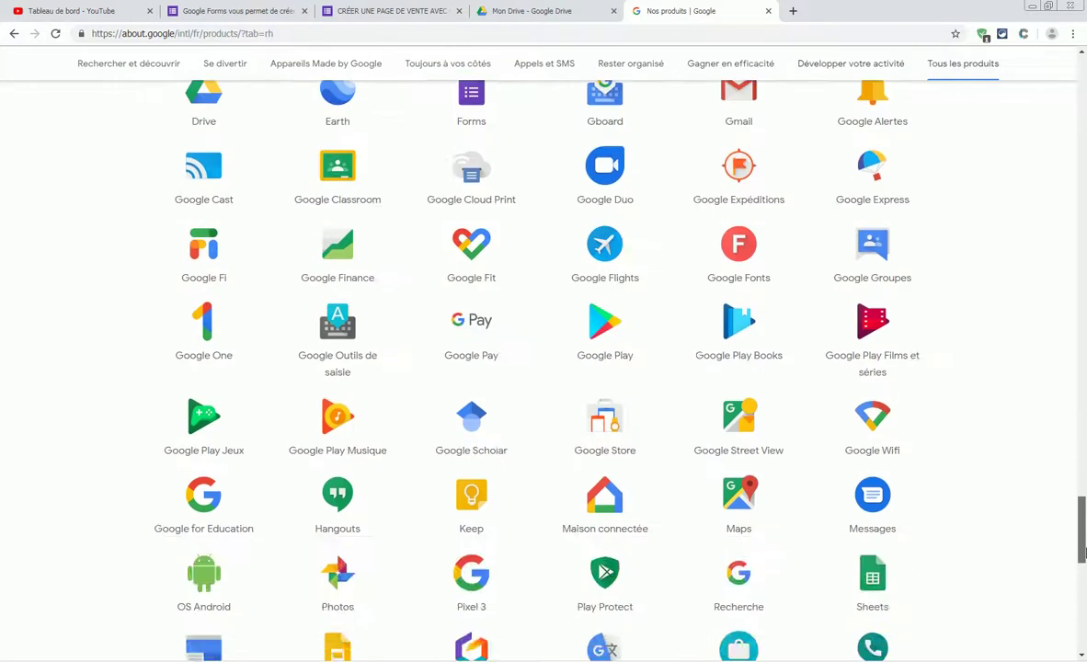
{"action": "scroll", "coordinate": [687, 383], "scroll_direction": "up", "scroll_amount": 2}
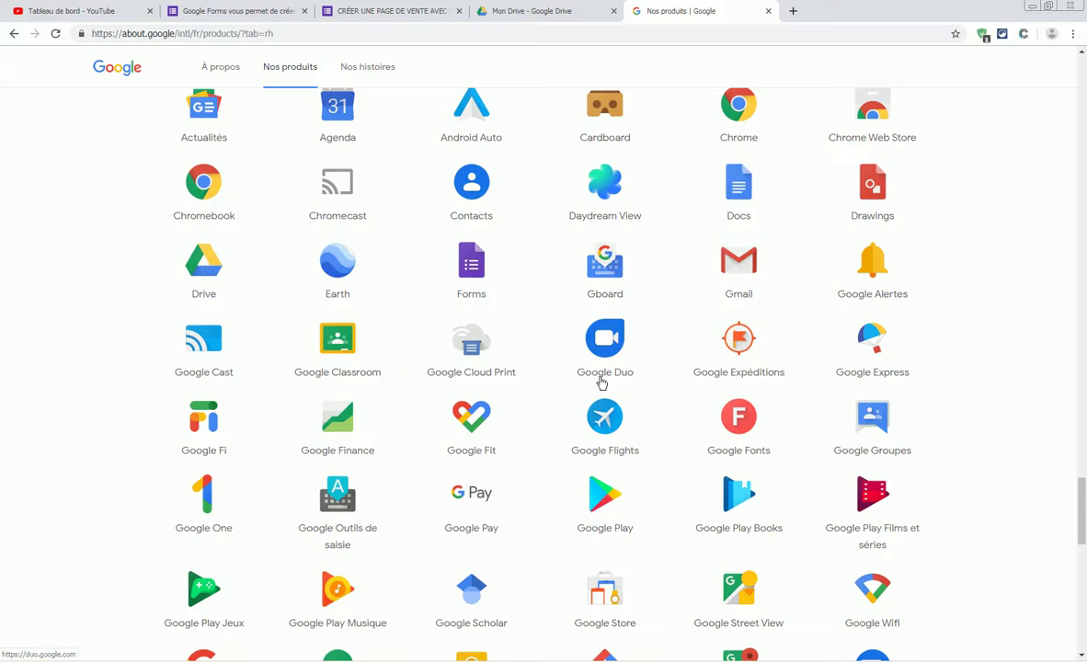
{"action": "scroll", "coordinate": [541, 426], "scroll_direction": "down", "scroll_amount": 2}
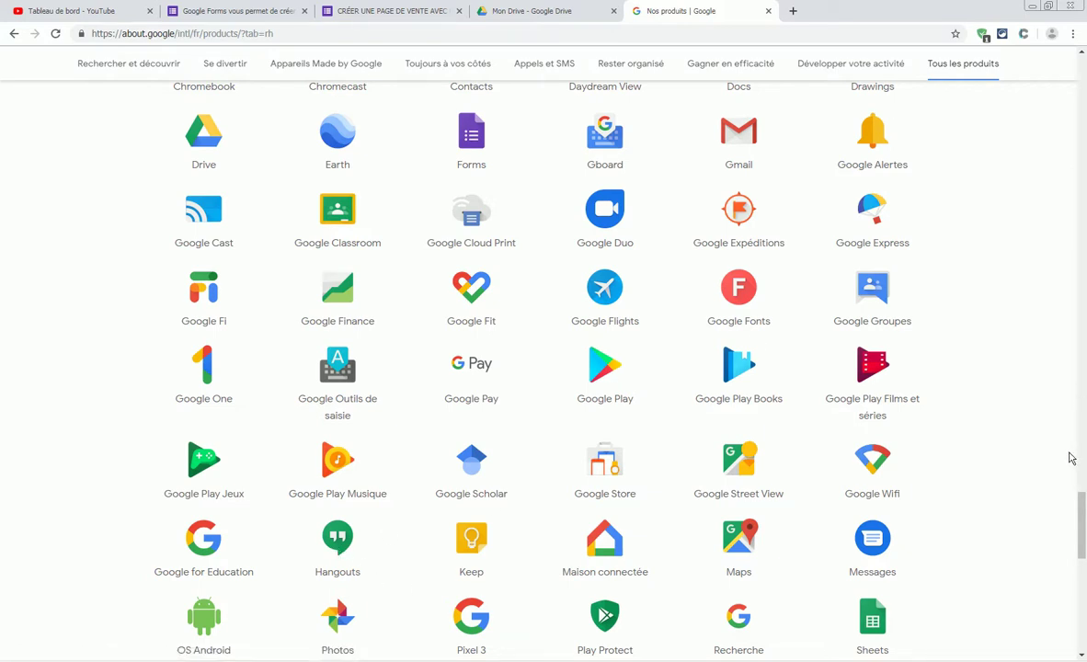
{"action": "scroll", "coordinate": [1033, 446], "scroll_direction": "down", "scroll_amount": 3}
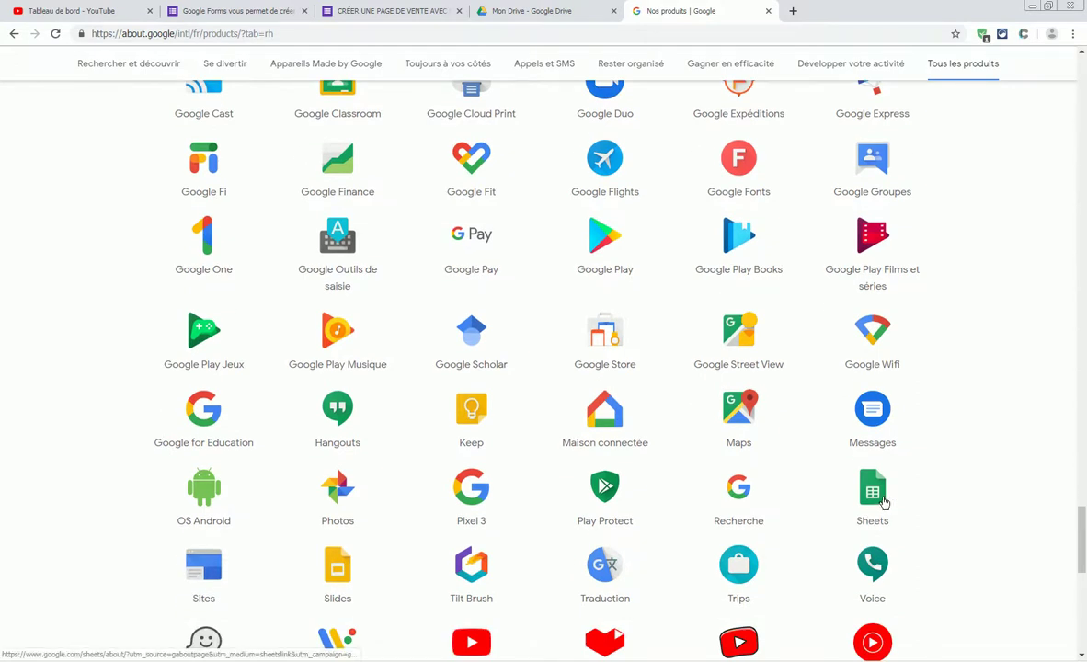
{"action": "scroll", "coordinate": [878, 504], "scroll_direction": "down", "scroll_amount": 2}
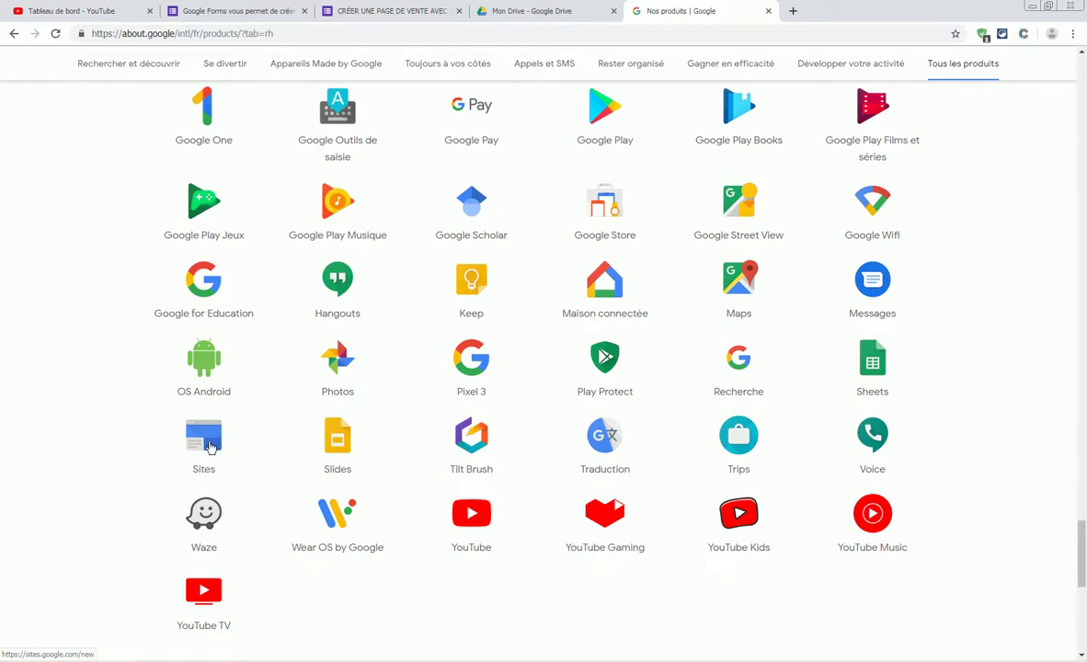
{"action": "right_click", "coordinate": [207, 442]}
{"action": "left_click", "coordinate": [257, 443]}
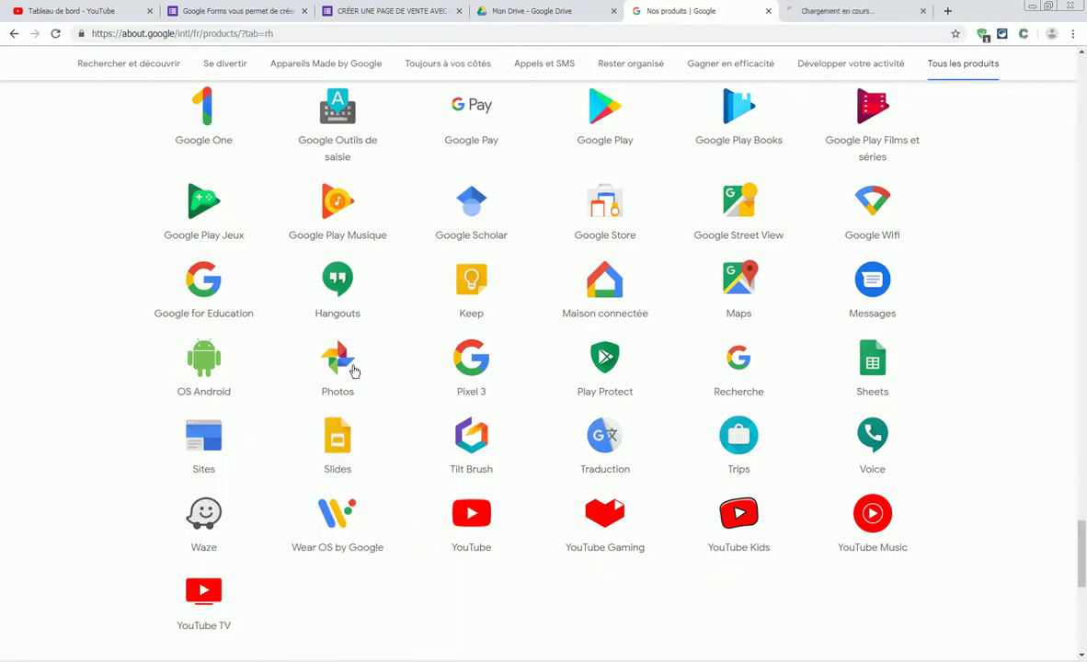
- Open the 'Comment créer une page…' site and check its embedded Inscription e-mail form in Forms
{"action": "left_click", "coordinate": [838, 13]}
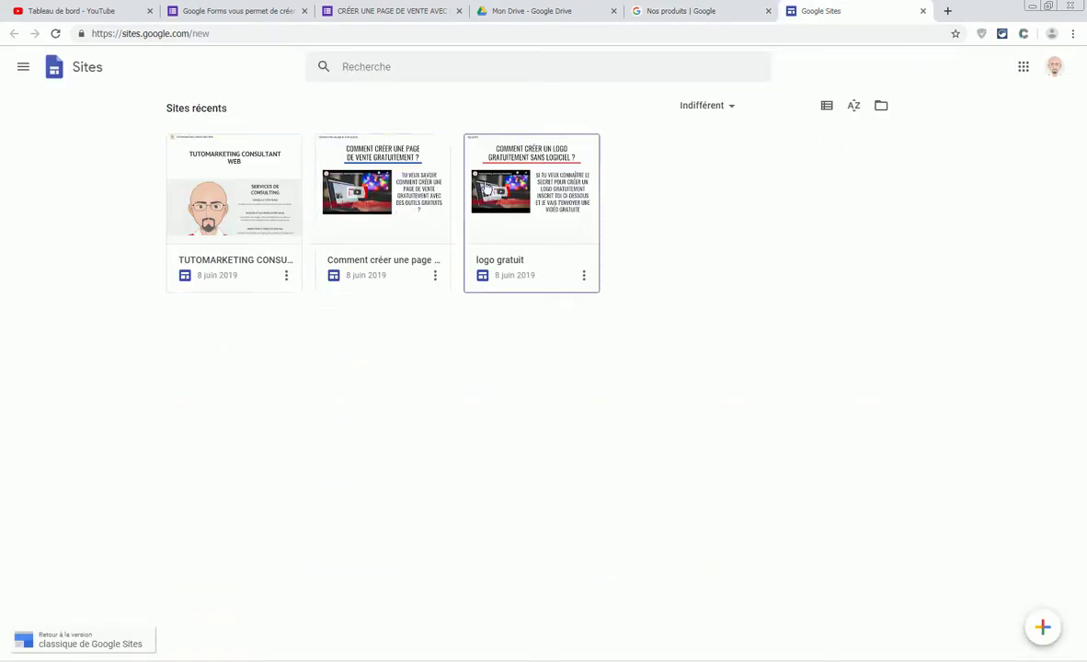
{"action": "left_click", "coordinate": [387, 192]}
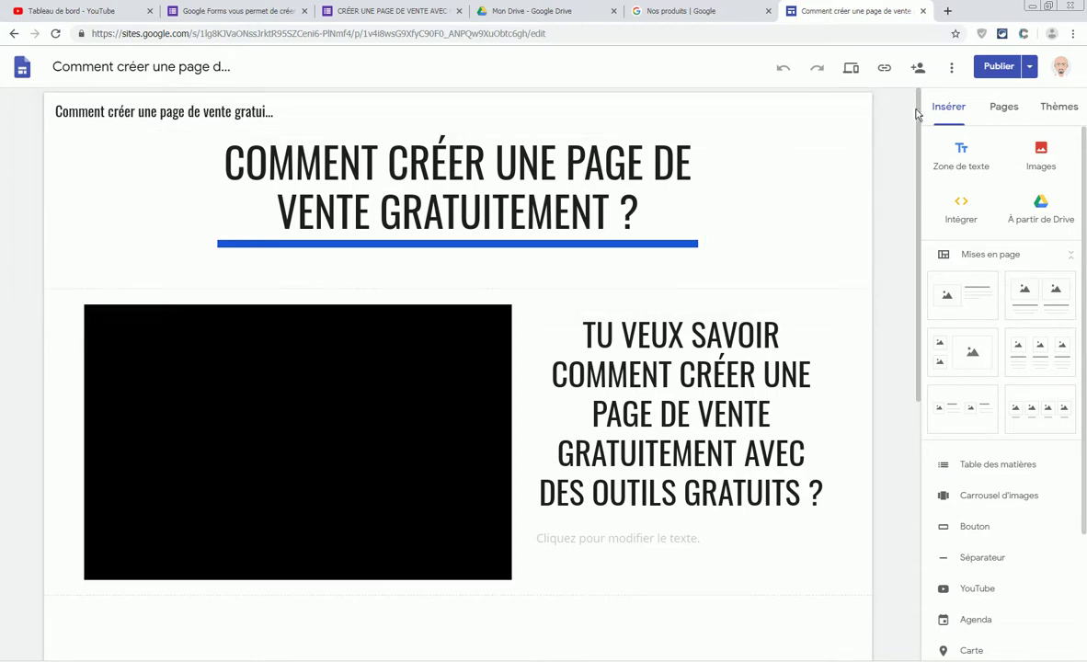
{"action": "left_click_drag", "start_coordinate": [910, 113], "coordinate": [907, 148]}
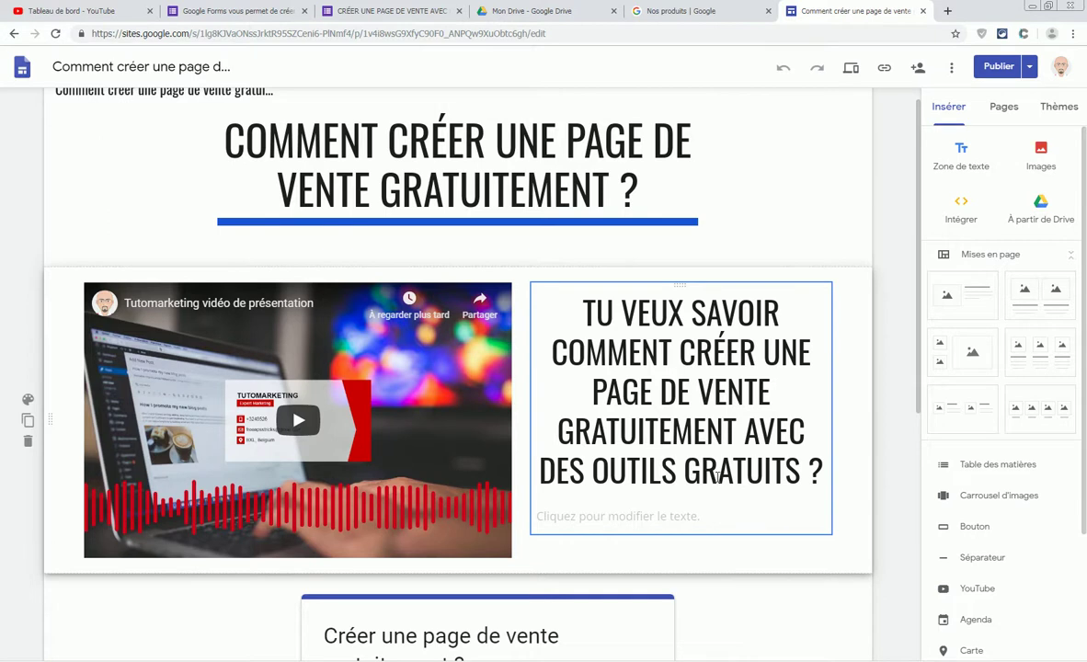
{"action": "scroll", "coordinate": [468, 552], "scroll_direction": "down", "scroll_amount": 4}
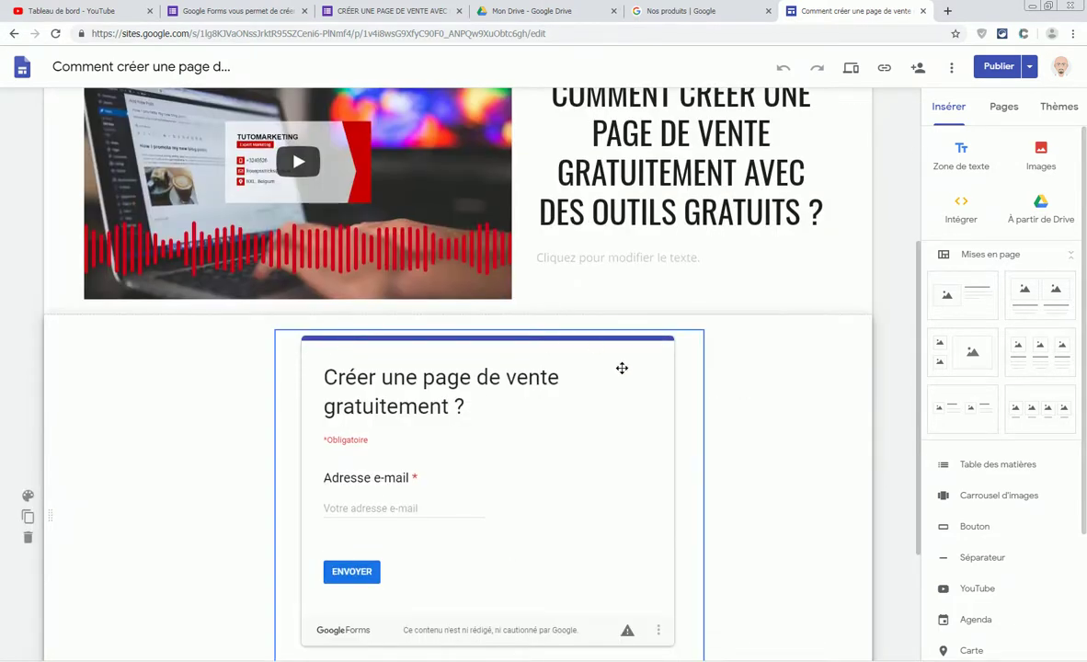
{"action": "scroll", "coordinate": [427, 524], "scroll_direction": "down", "scroll_amount": 2}
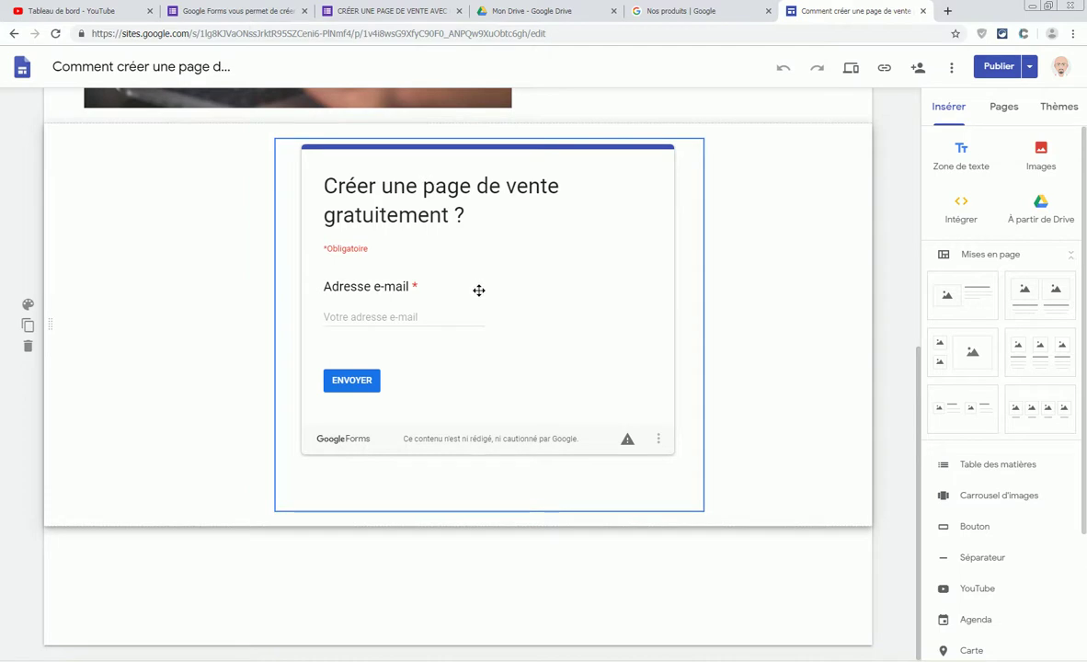
{"action": "scroll", "coordinate": [478, 286], "scroll_direction": "up", "scroll_amount": 4}
{"action": "scroll", "coordinate": [587, 507], "scroll_direction": "down", "scroll_amount": 2}
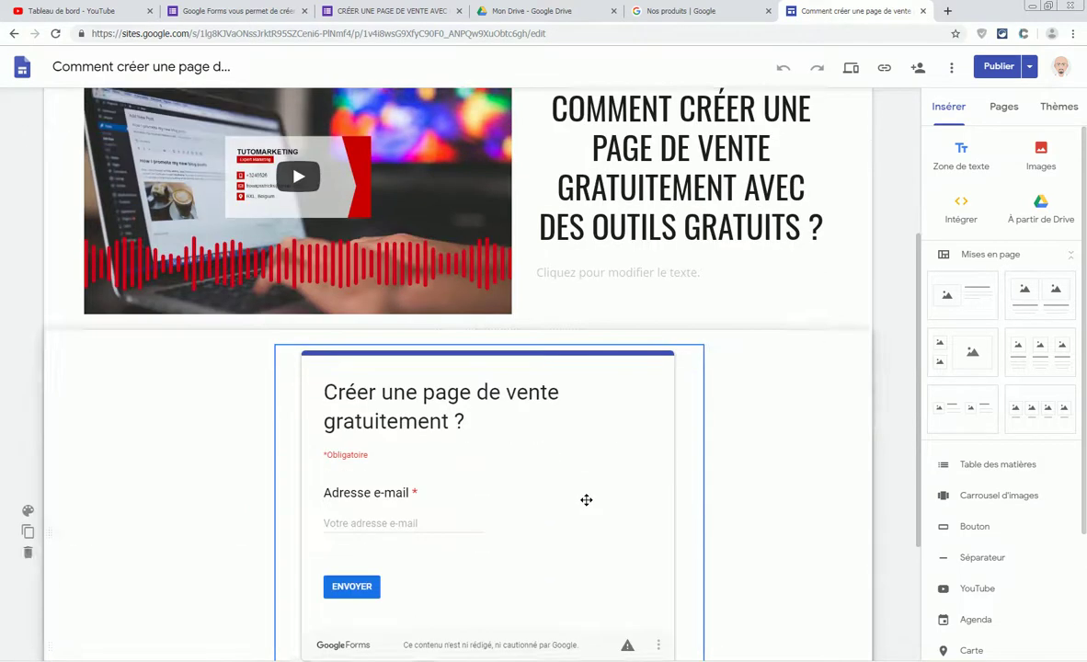
{"action": "left_click", "coordinate": [392, 10]}
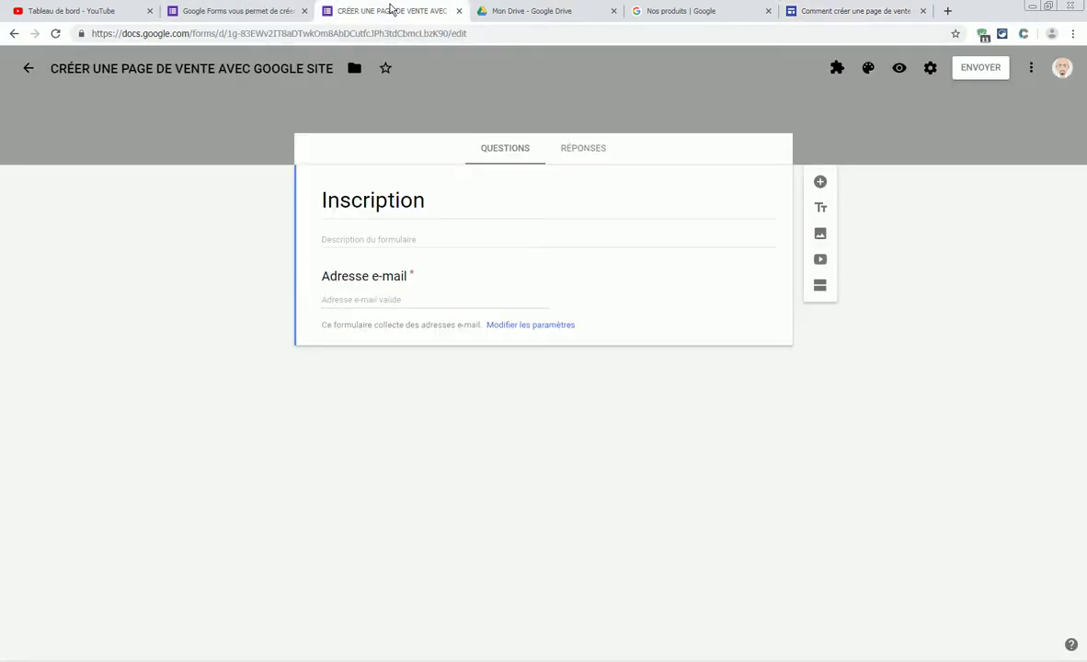
- Go back to the recent sites list in Sites and the recent forms list in Forms
{"action": "left_click", "coordinate": [862, 10]}
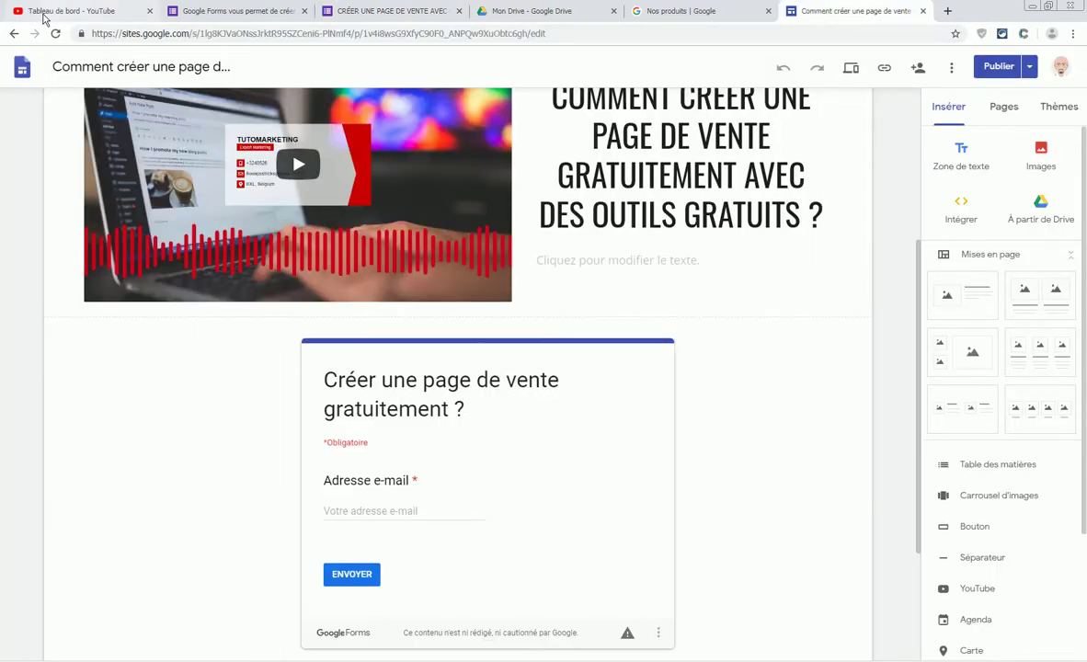
{"action": "left_click", "coordinate": [13, 35]}
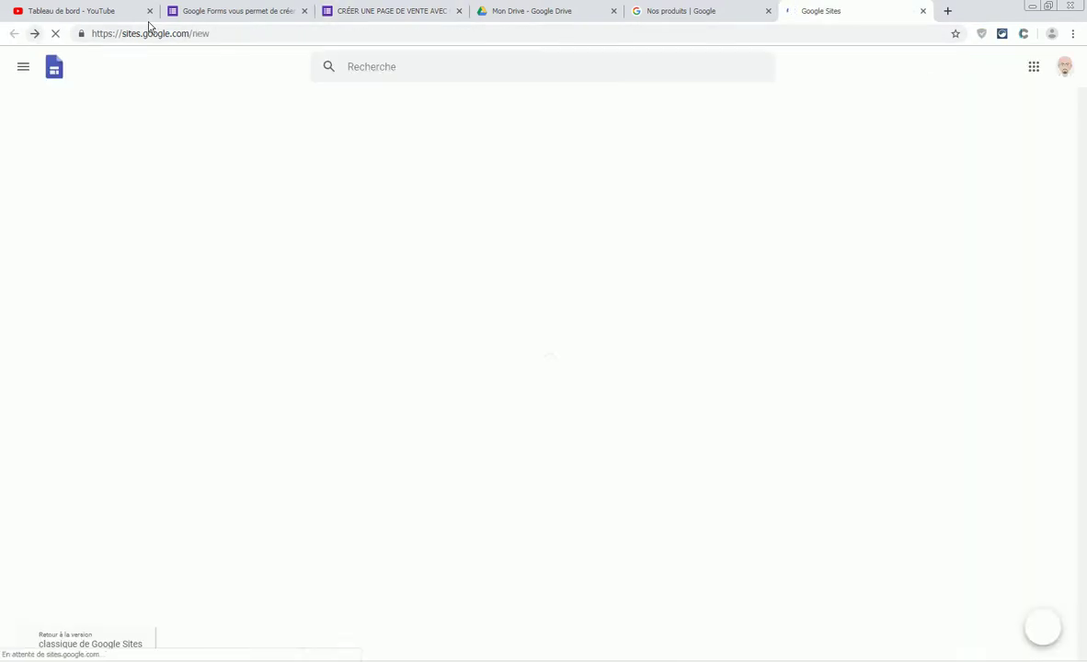
{"action": "left_click", "coordinate": [400, 11]}
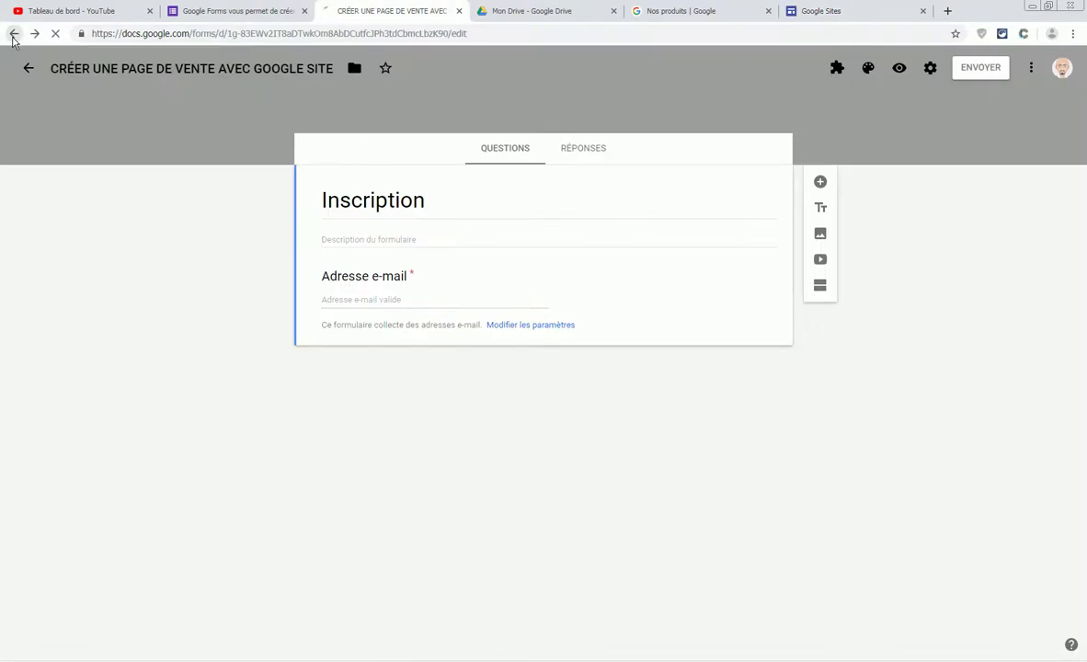
{"action": "left_click", "coordinate": [13, 34]}
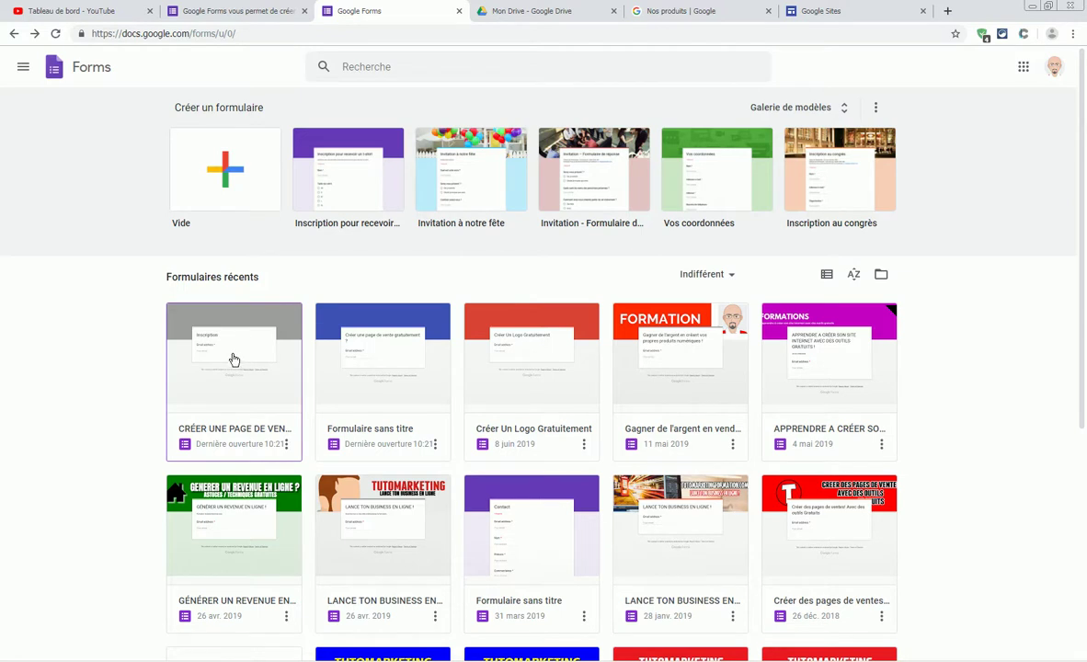
{"action": "left_click", "coordinate": [826, 12]}
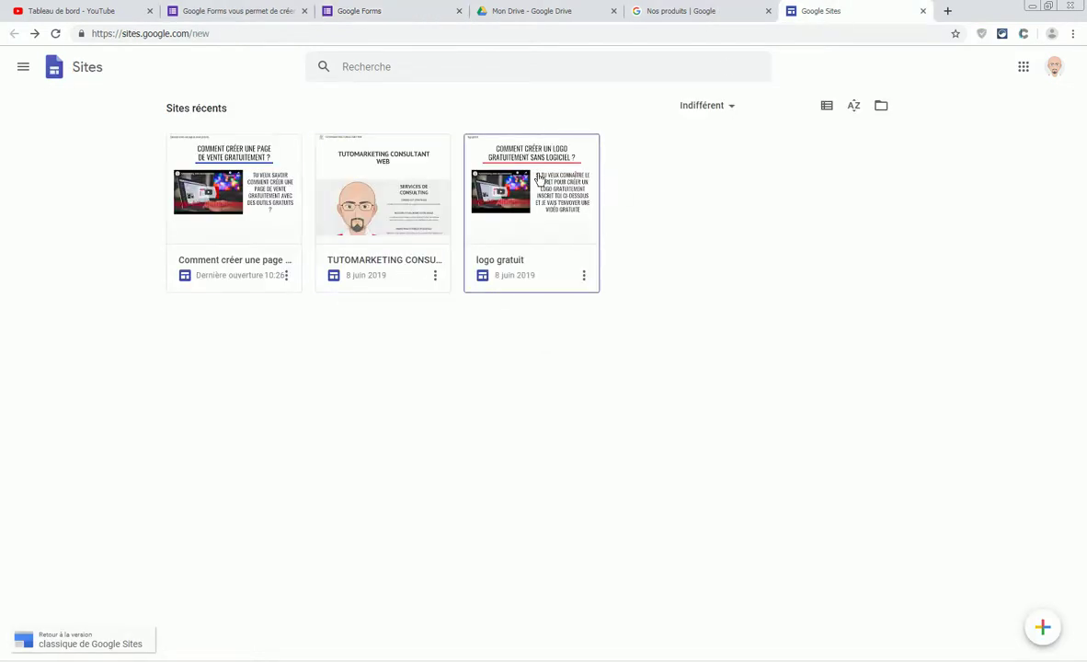
- Open the 'logo gratuit' site and select its embedded 'Créer Un Logo Gratuitement' form
{"action": "right_click", "coordinate": [492, 183]}
{"action": "left_click", "coordinate": [506, 164]}
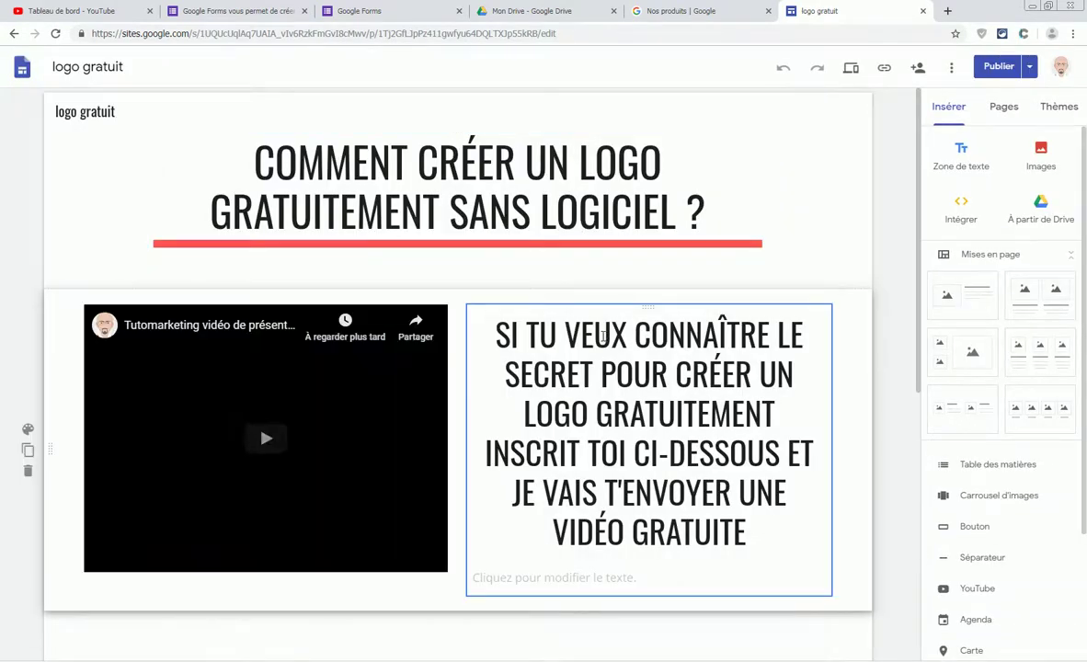
{"action": "scroll", "coordinate": [529, 370], "scroll_direction": "down", "scroll_amount": 5}
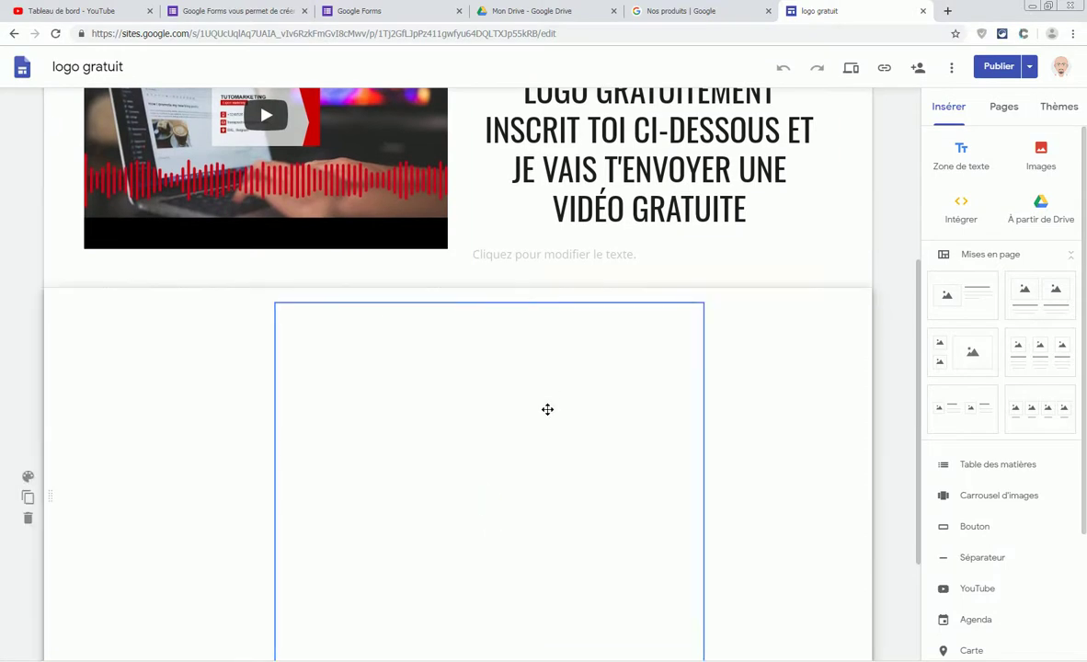
{"action": "scroll", "coordinate": [546, 407], "scroll_direction": "down", "scroll_amount": 2}
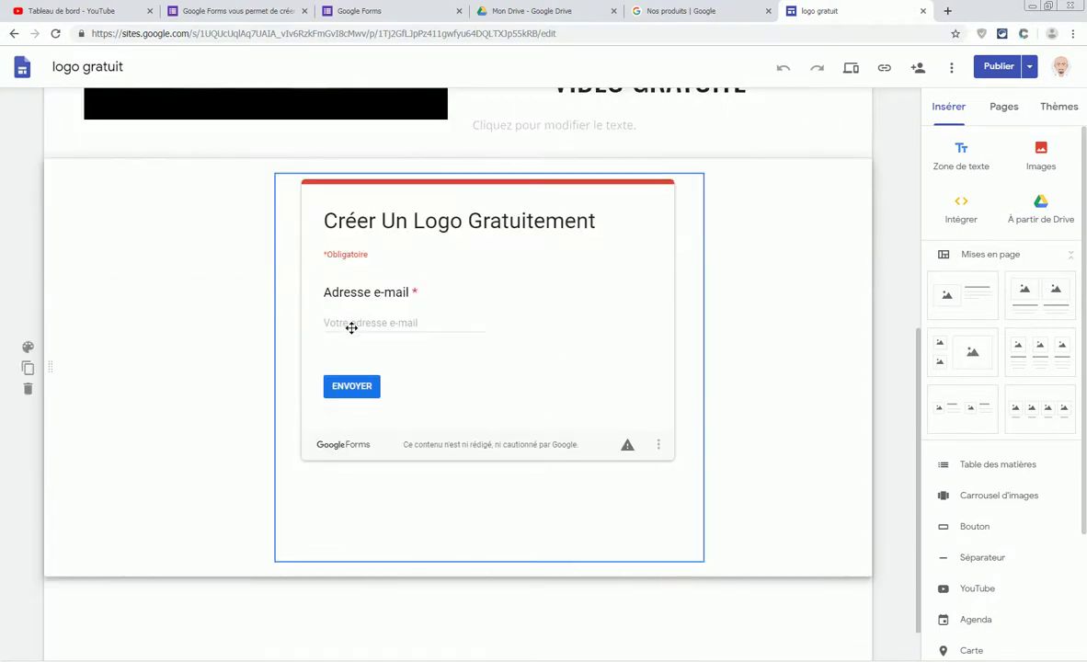
{"action": "left_click", "coordinate": [362, 323]}
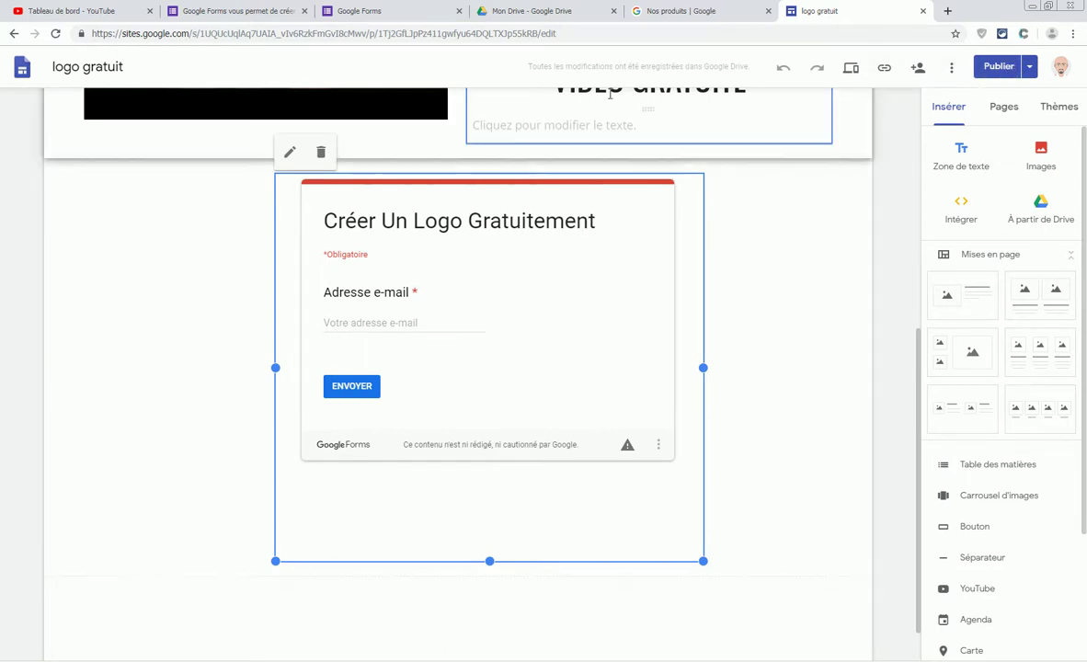
- Open the 'Créer Un Logo Gratuitement' form's RÉPONSES tab (0 responses), then minimize Chrome
{"action": "left_click", "coordinate": [403, 11]}
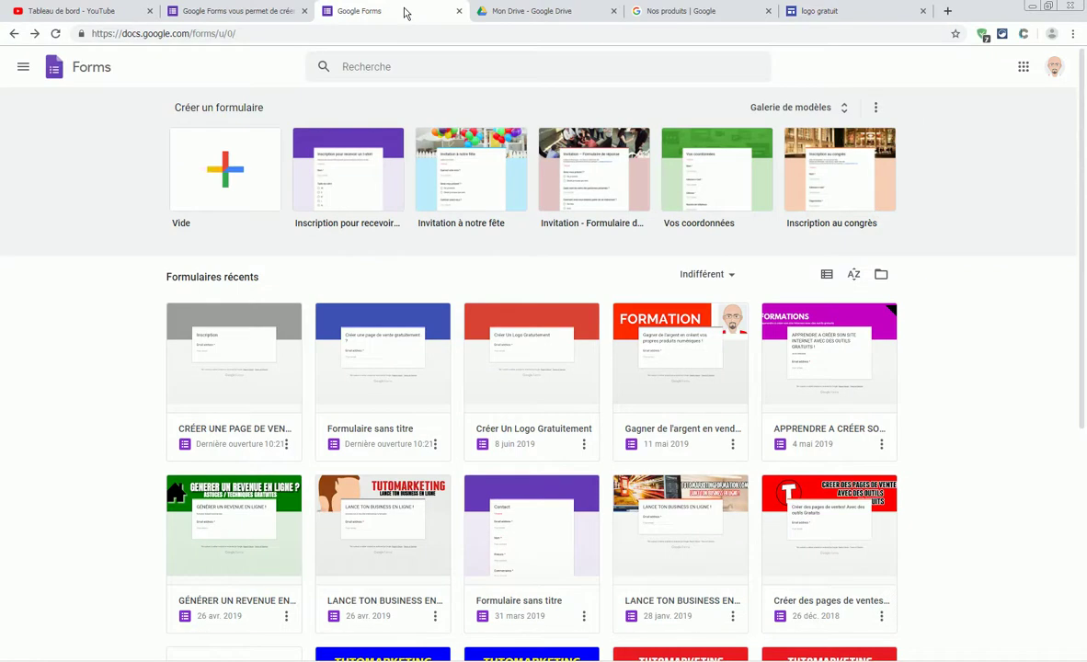
{"action": "left_click", "coordinate": [549, 359]}
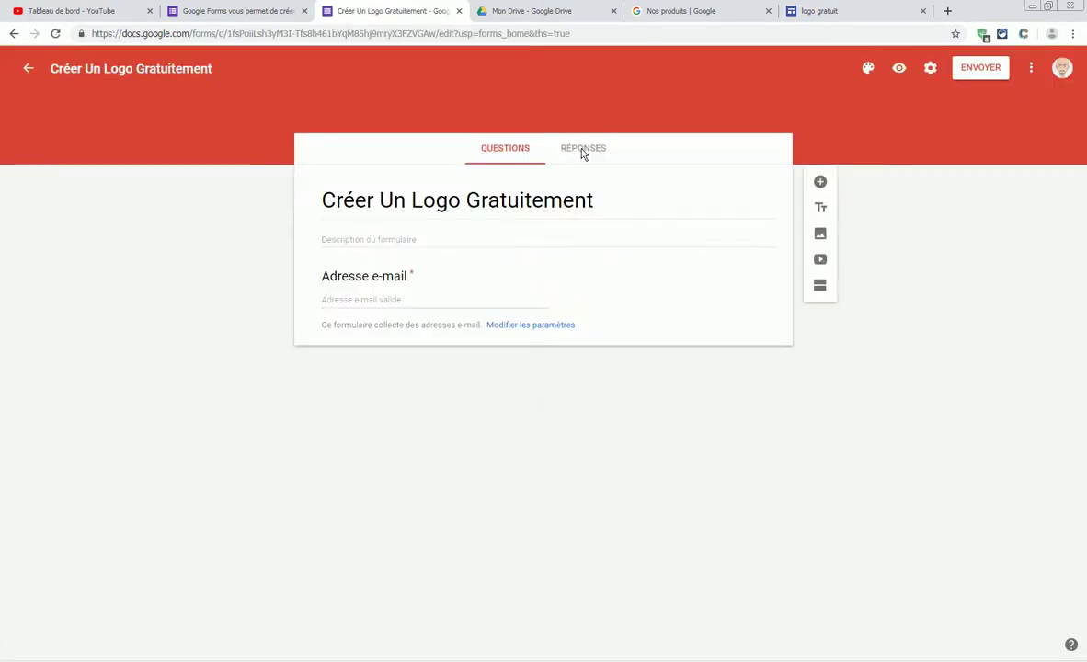
{"action": "left_click", "coordinate": [579, 153]}
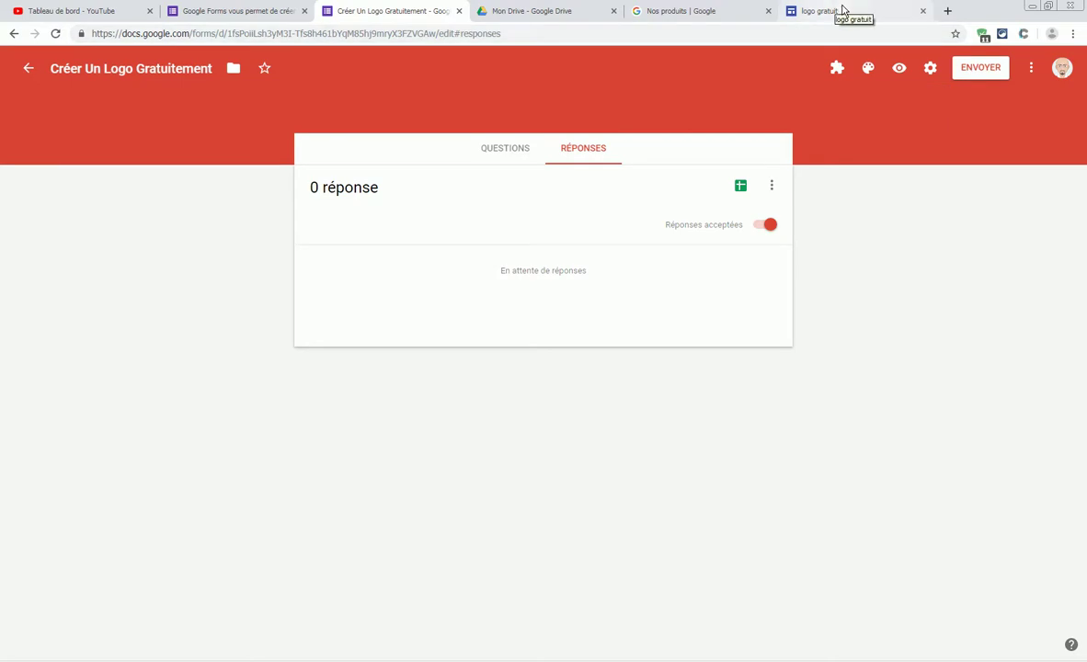
{"action": "left_click", "coordinate": [1032, 7]}
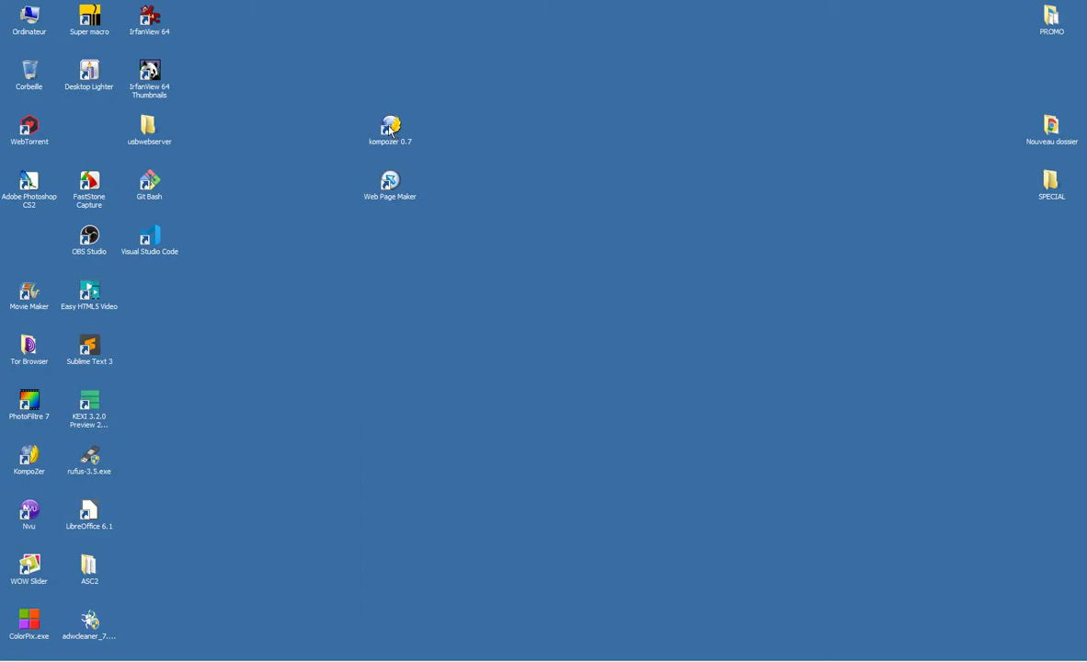
- Move Web Page Maker aside and start kompozer 0.7, accepting the Exécuter security warning
{"action": "left_click_drag", "start_coordinate": [390, 180], "coordinate": [26, 241]}
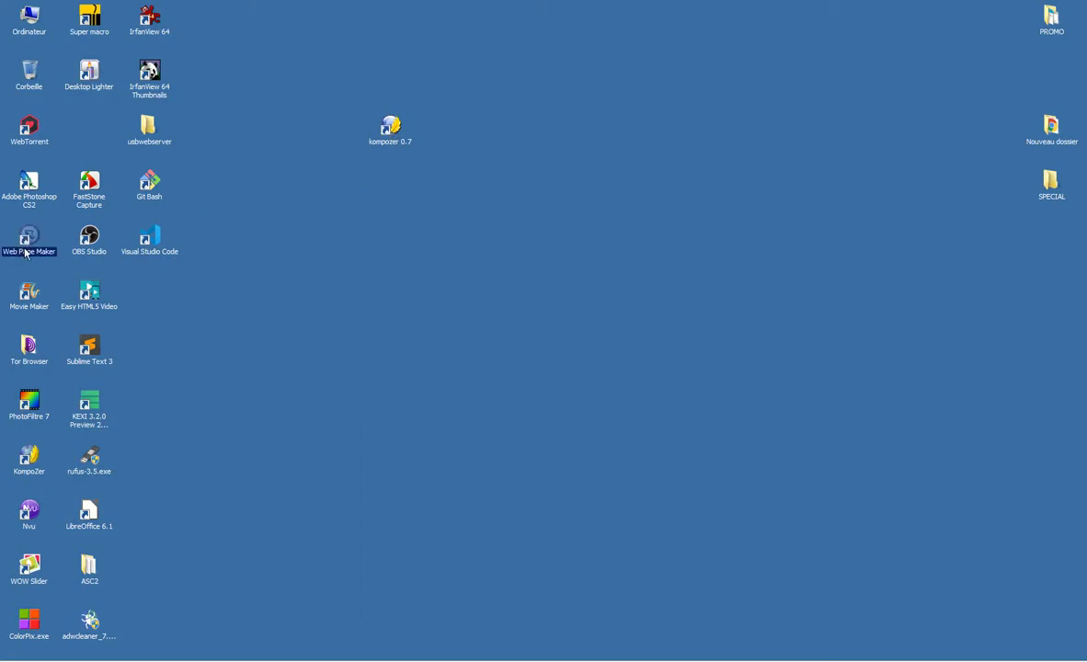
{"action": "double_click", "coordinate": [378, 141]}
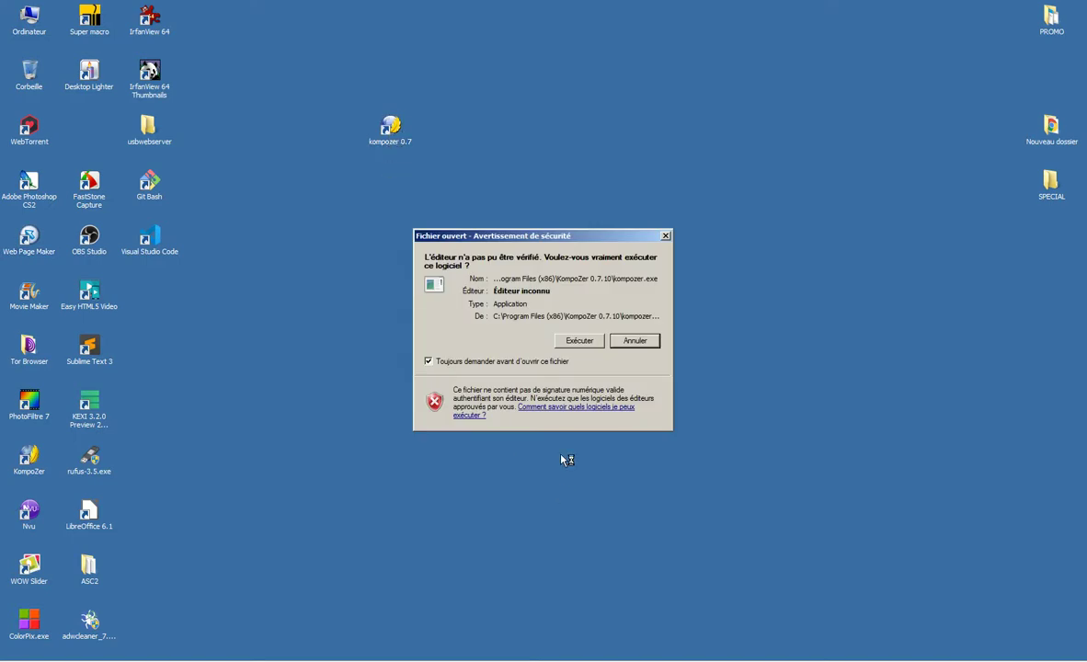
{"action": "left_click", "coordinate": [577, 340]}
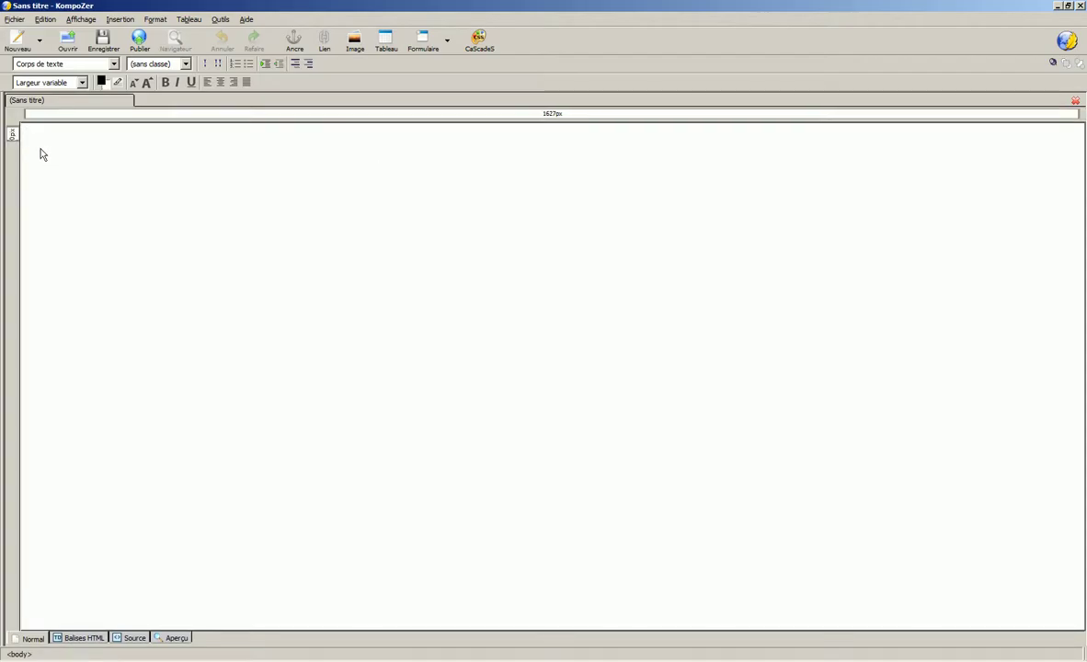
- Insert a one-column table from the Insertion menu
{"action": "left_click", "coordinate": [118, 20]}
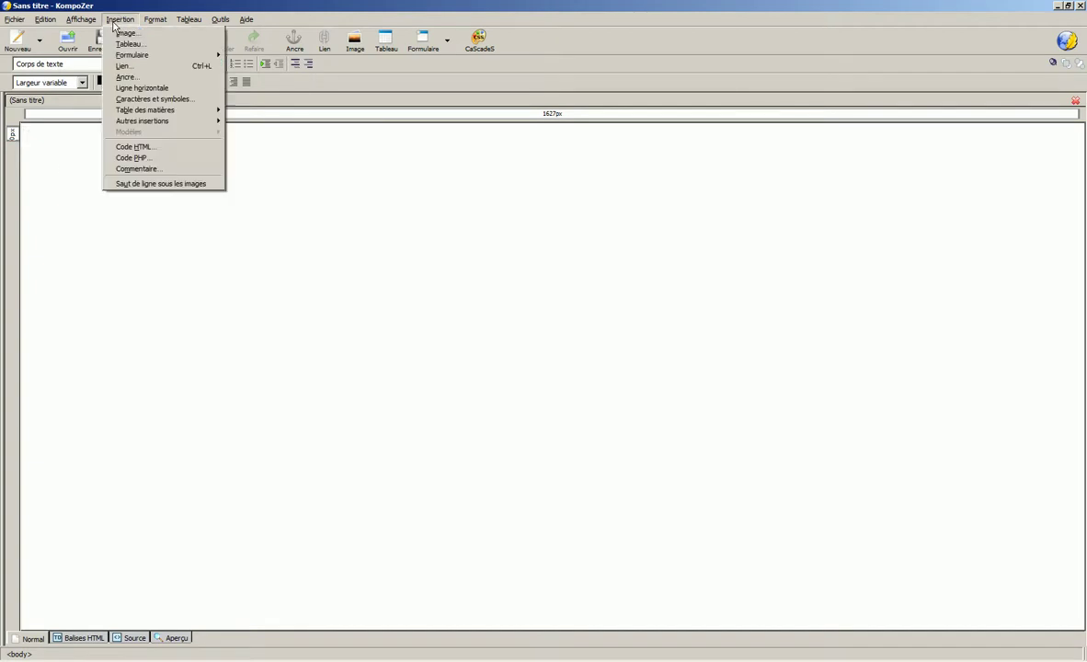
{"action": "left_click", "coordinate": [129, 43]}
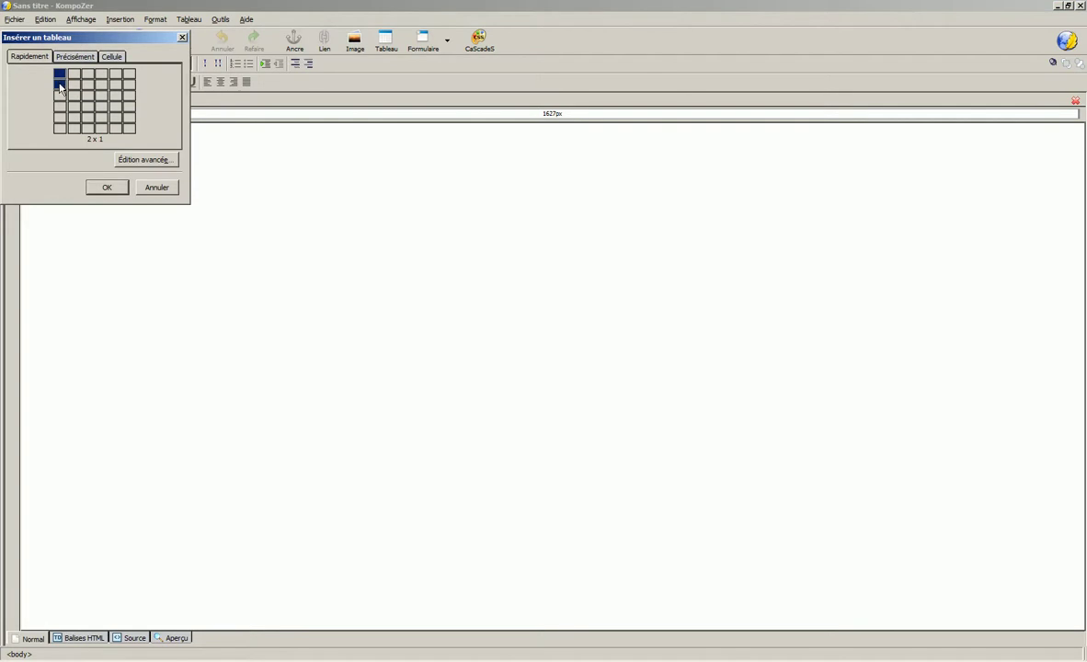
{"action": "left_click", "coordinate": [59, 96]}
- Make the table 80% of the window wide, centred, with 0 cell padding and spacing
{"action": "double_click", "coordinate": [61, 143]}
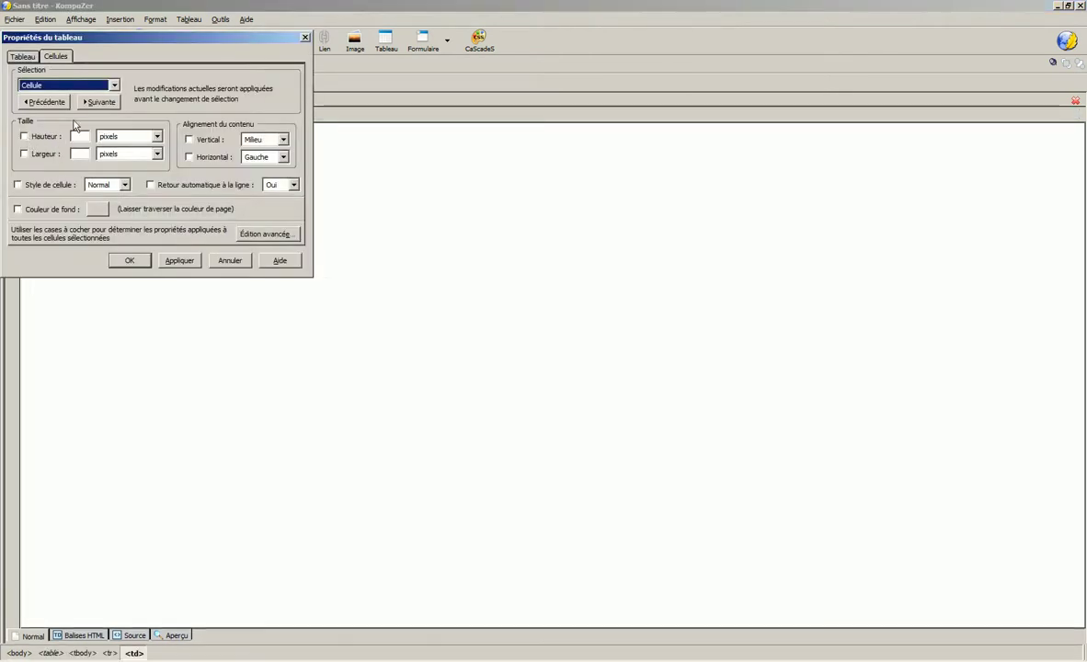
{"action": "left_click", "coordinate": [20, 57]}
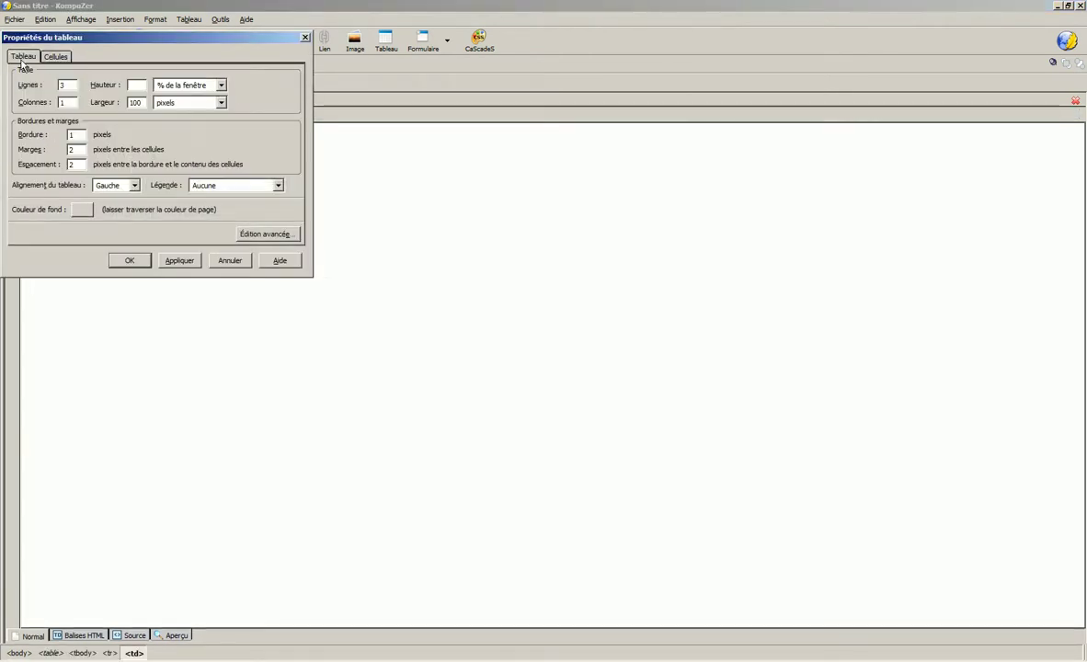
{"action": "left_click", "coordinate": [221, 102]}
{"action": "left_click", "coordinate": [190, 127]}
{"action": "left_click", "coordinate": [97, 103]}
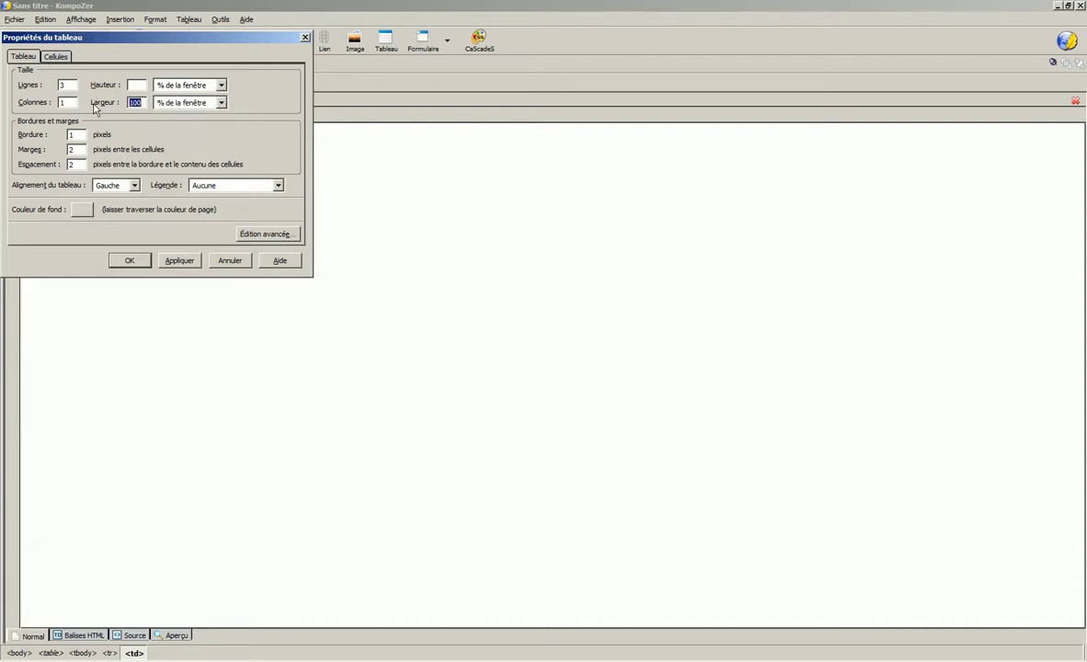
{"action": "left_click", "coordinate": [113, 187]}
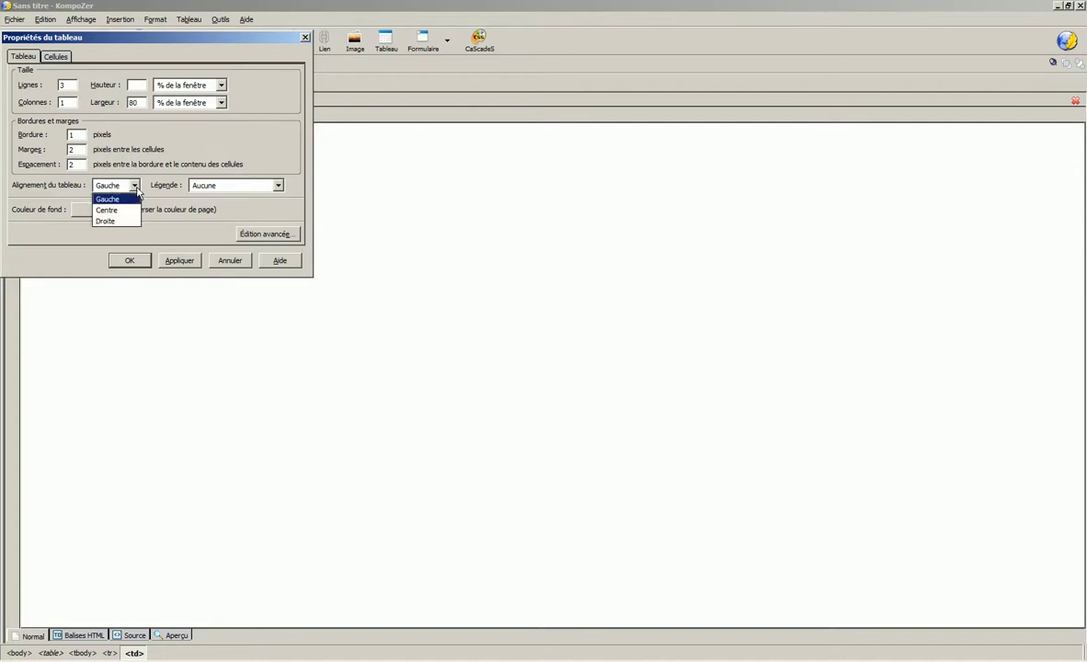
{"action": "left_click", "coordinate": [109, 210]}
{"action": "left_click", "coordinate": [48, 165]}
{"action": "type", "text": "0"}
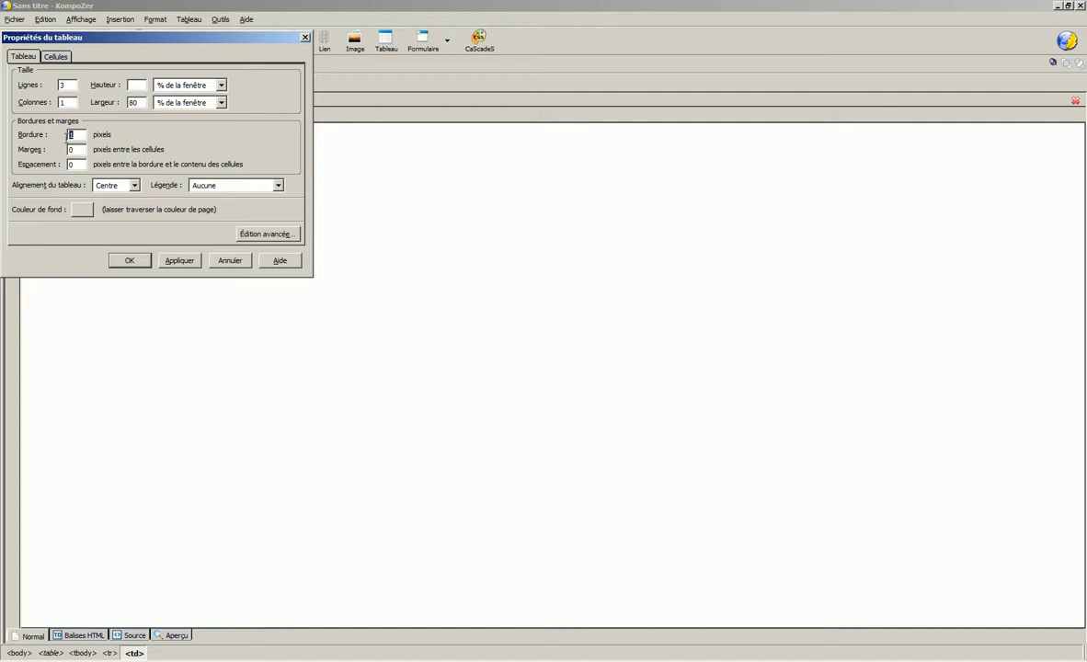
{"action": "left_click", "coordinate": [178, 260]}
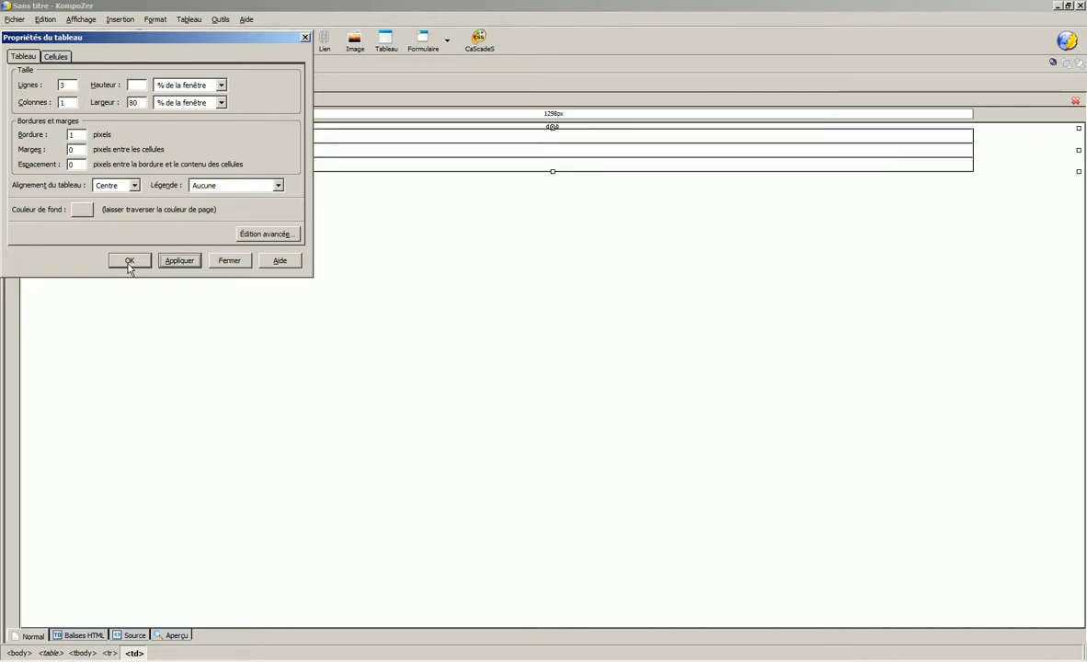
{"action": "left_click", "coordinate": [130, 261]}
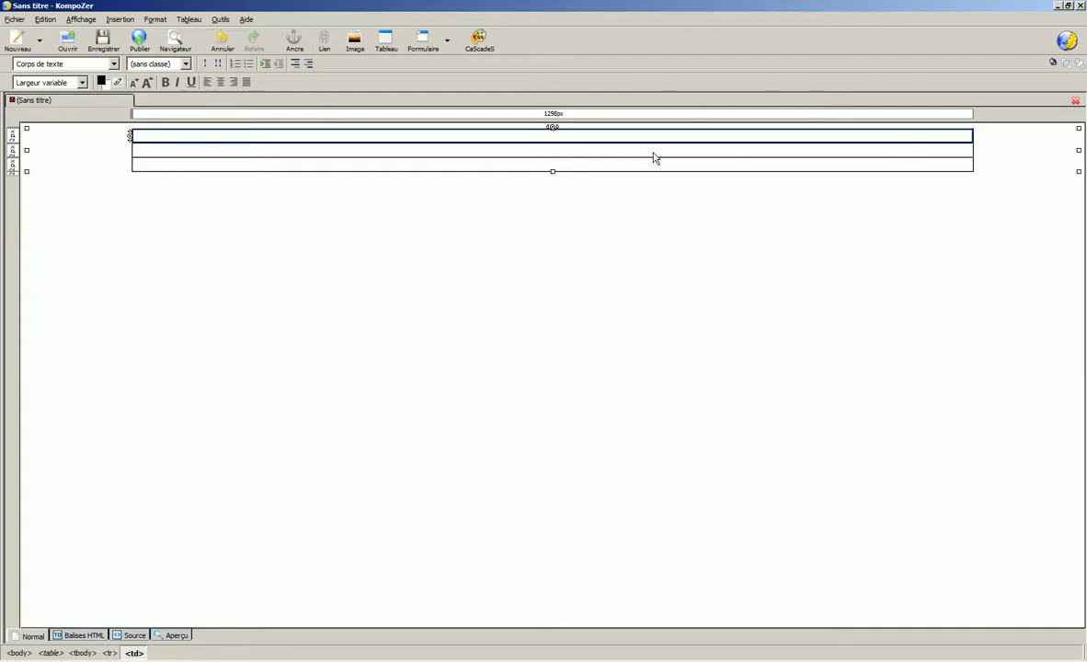
- Add a blank line to the first row and set the table border to 0
{"action": "key", "text": "Return"}
{"action": "key", "text": "Return"}
{"action": "key", "text": "Return"}
{"action": "key", "text": "Return"}
{"action": "key", "text": "Return"}
{"action": "double_click", "coordinate": [233, 207]}
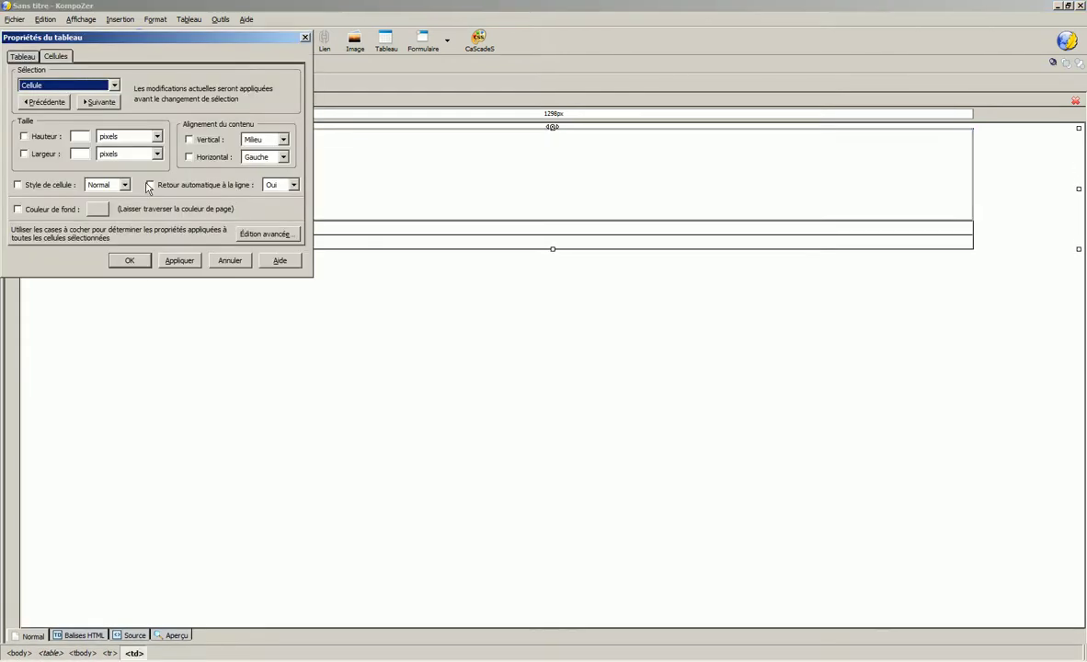
{"action": "left_click", "coordinate": [23, 57]}
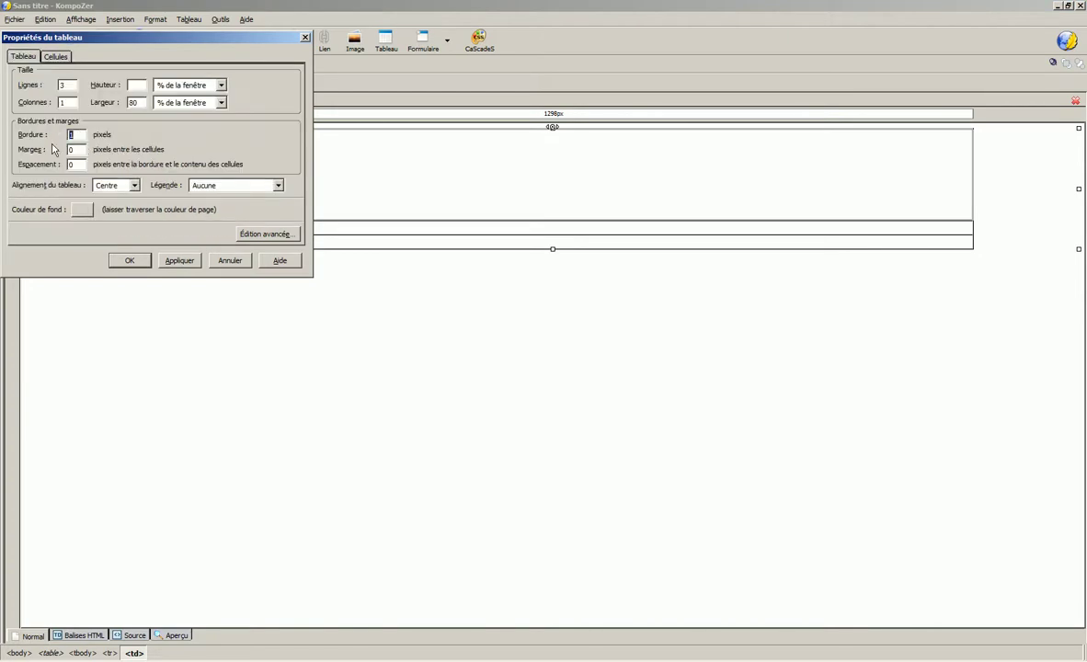
{"action": "type", "text": "0"}
{"action": "left_click", "coordinate": [176, 261]}
{"action": "left_click", "coordinate": [128, 260]}
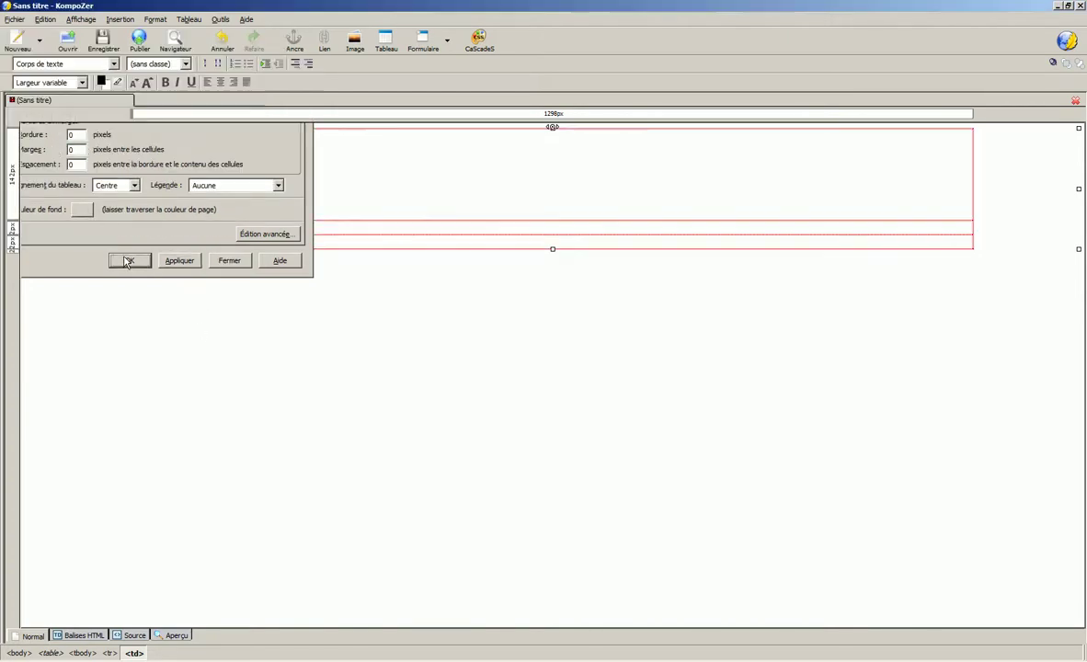
{"action": "left_click", "coordinate": [208, 146]}
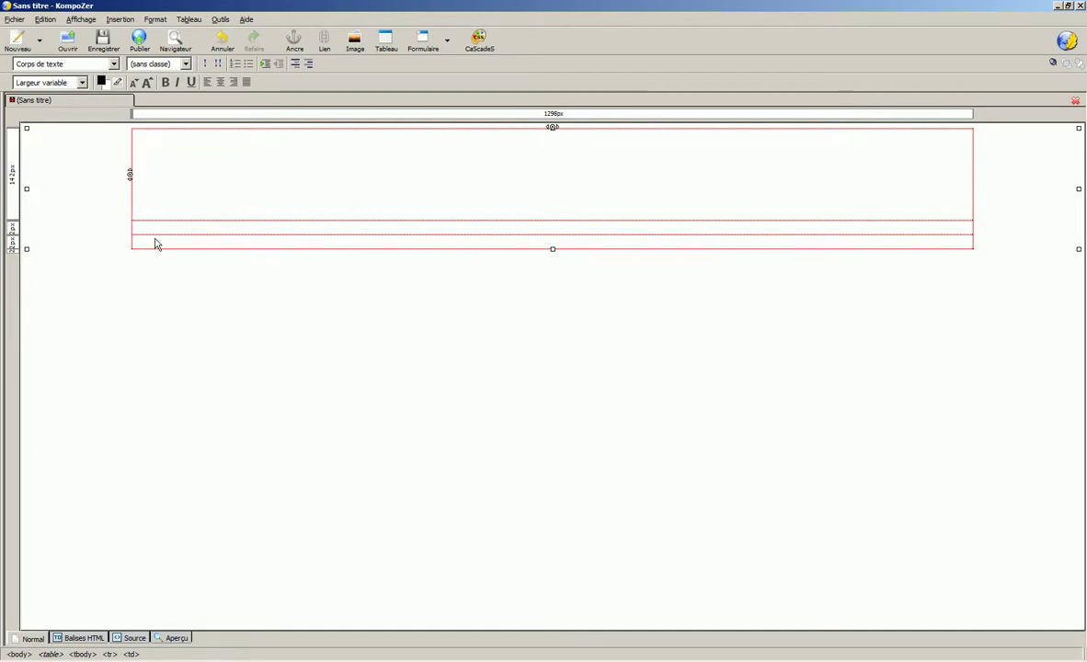
- Add blank lines to heighten the second, third and first rows, making the middle row tallest
{"action": "left_click", "coordinate": [392, 233]}
{"action": "key", "text": "Return"}
{"action": "key", "text": "Return"}
{"action": "key", "text": "Return"}
{"action": "key", "text": "Return"}
{"action": "key", "text": "Return"}
{"action": "key", "text": "Return"}
{"action": "key", "text": "Return"}
{"action": "key", "text": "Return"}
{"action": "key", "text": "Return"}
{"action": "key", "text": "Return"}
{"action": "key", "text": "Return"}
{"action": "key", "text": "Return"}
{"action": "key", "text": "Return"}
{"action": "key", "text": "Return"}
{"action": "key", "text": "Return"}
{"action": "key", "text": "Return"}
{"action": "key", "text": "Return"}
{"action": "key", "text": "Return"}
{"action": "key", "text": "Return"}
{"action": "left_click", "coordinate": [530, 541]}
{"action": "key", "text": "Return"}
{"action": "key", "text": "Return"}
{"action": "key", "text": "Return"}
{"action": "key", "text": "Return"}
{"action": "key", "text": "Return"}
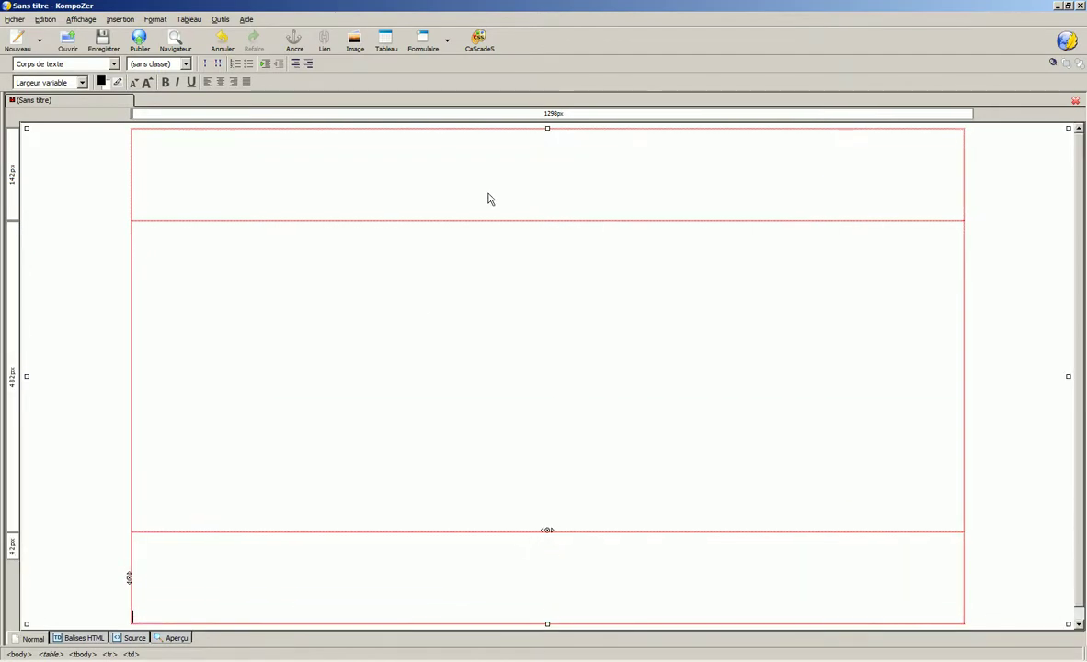
{"action": "left_click", "coordinate": [490, 198]}
{"action": "key", "text": "Return"}
{"action": "key", "text": "Return"}
{"action": "key", "text": "Return"}
{"action": "key", "text": "Return"}
{"action": "left_click", "coordinate": [246, 181]}
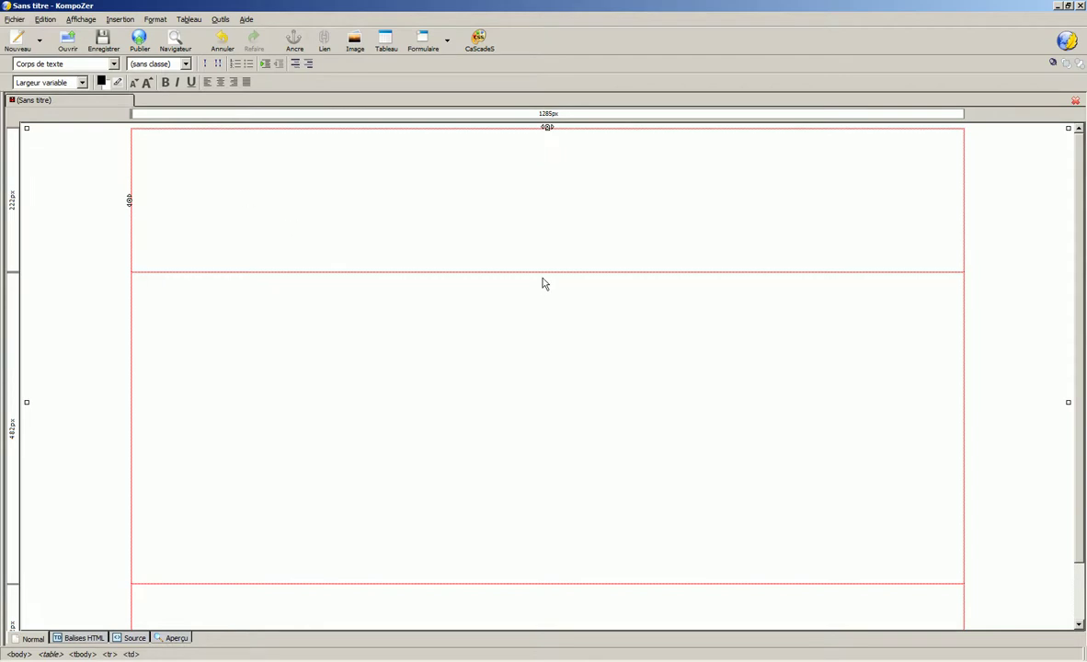
- Give the top and bottom table cells a red #FF0000 background
{"action": "double_click", "coordinate": [206, 175]}
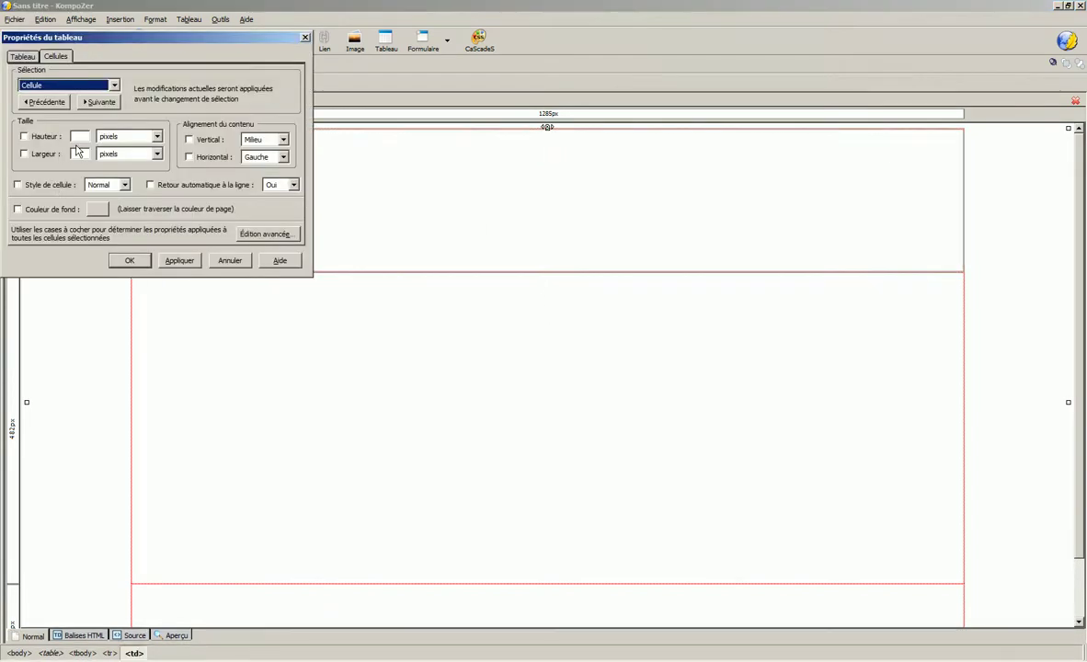
{"action": "left_click", "coordinate": [99, 209]}
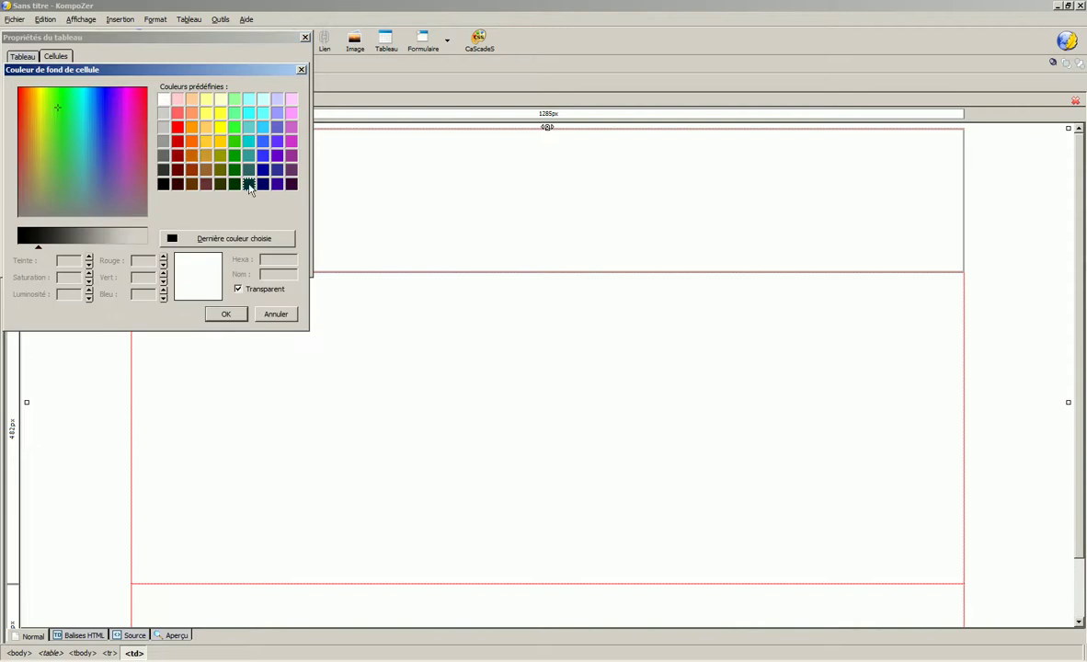
{"action": "left_click", "coordinate": [178, 127]}
{"action": "left_click", "coordinate": [225, 313]}
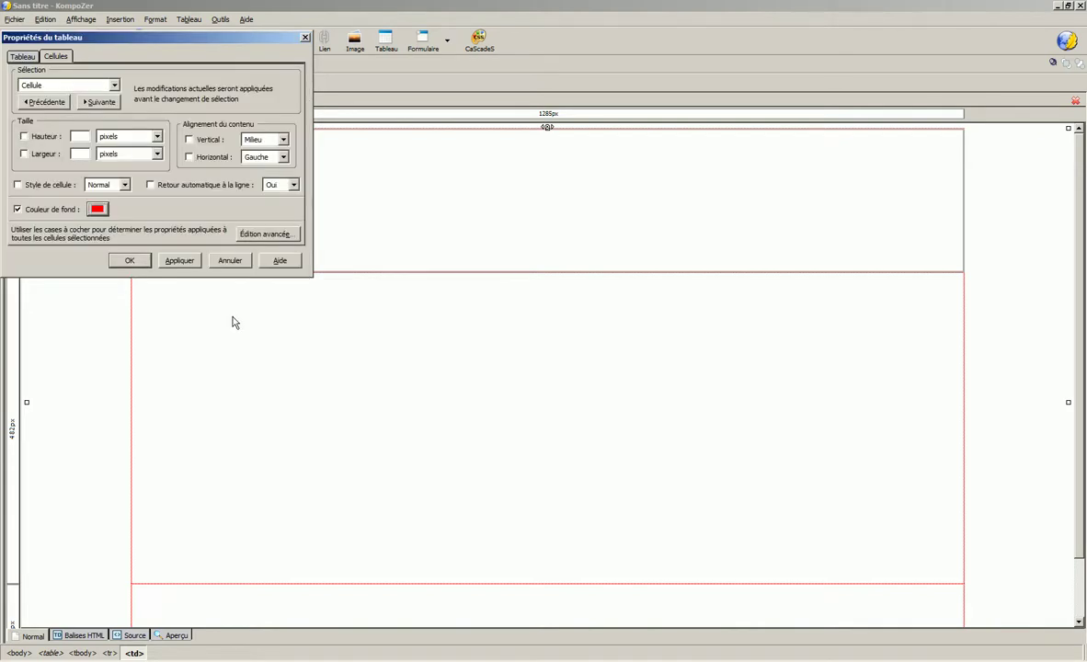
{"action": "left_click", "coordinate": [179, 260]}
{"action": "left_click", "coordinate": [129, 260]}
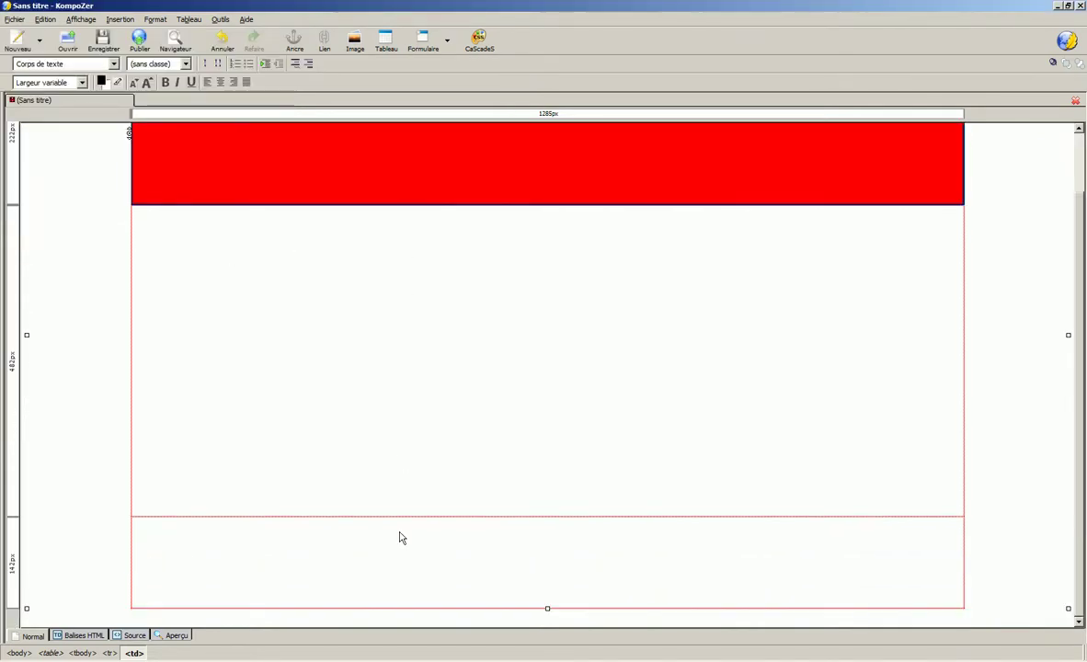
{"action": "double_click", "coordinate": [201, 469]}
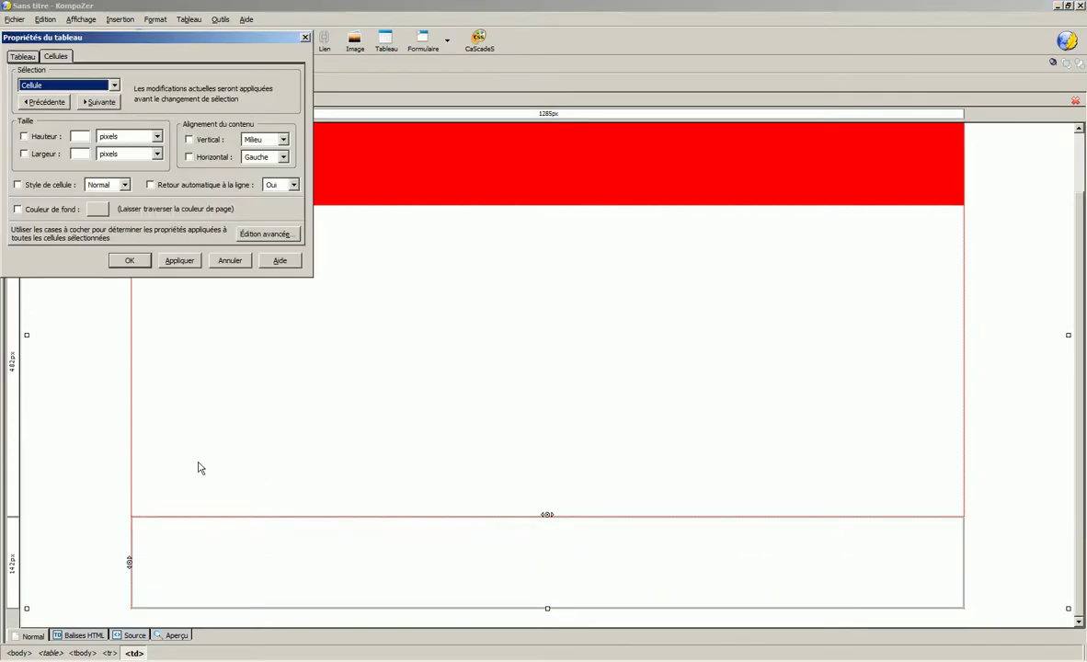
{"action": "left_click", "coordinate": [97, 208]}
{"action": "left_click", "coordinate": [193, 232]}
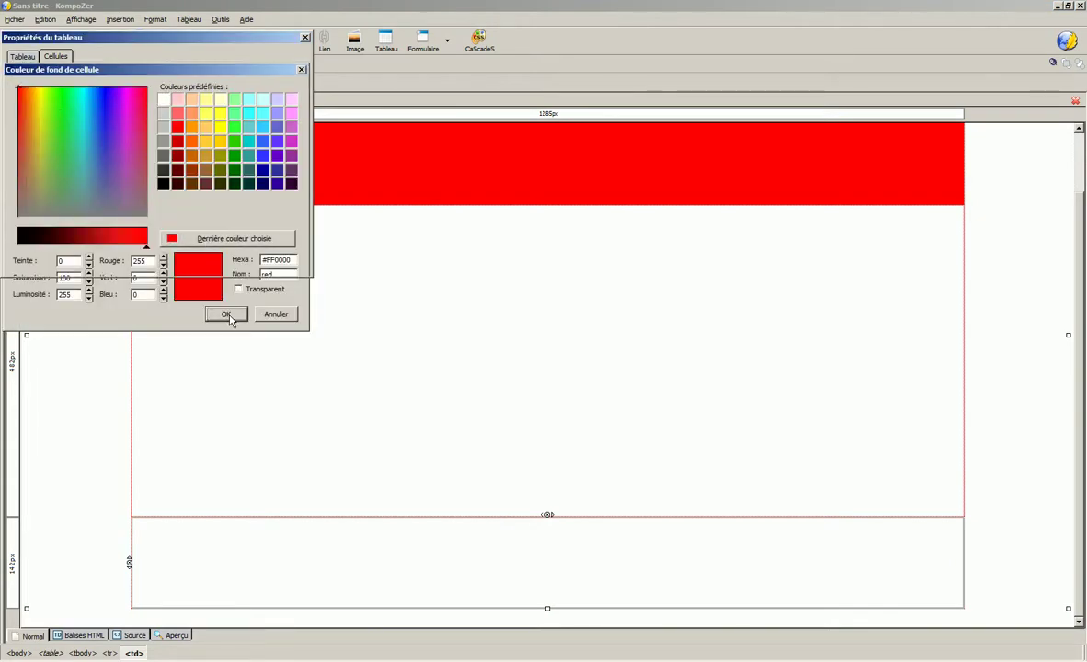
{"action": "left_click", "coordinate": [227, 315]}
{"action": "left_click", "coordinate": [181, 261]}
{"action": "left_click", "coordinate": [130, 261]}
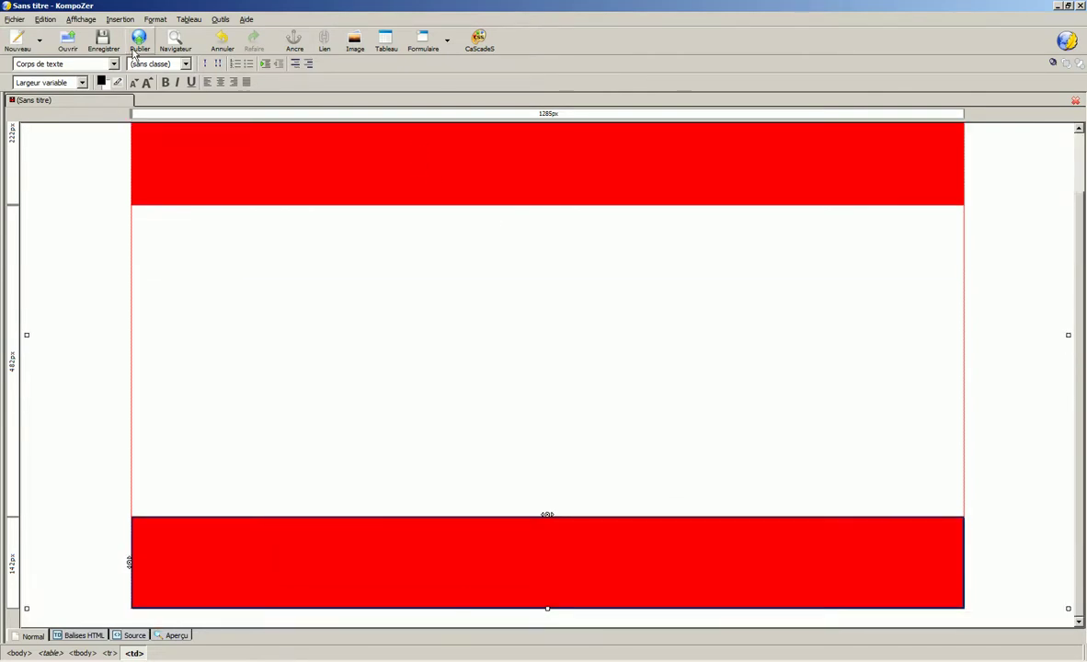
- Save the page as index.html with the page title 'index'
{"action": "left_click", "coordinate": [103, 41]}
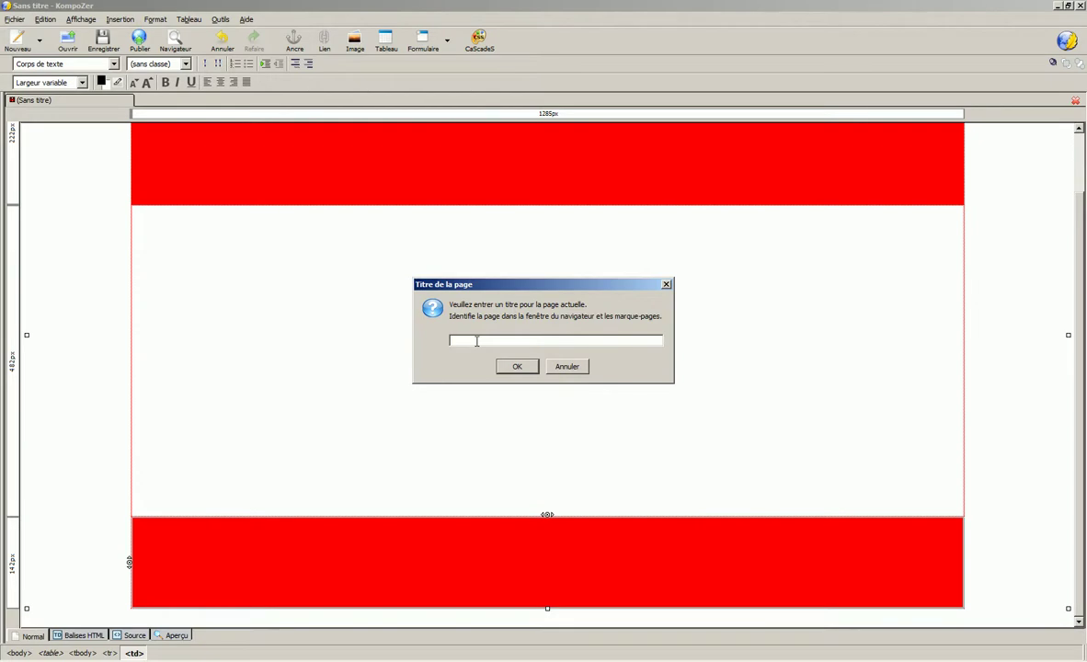
{"action": "left_click", "coordinate": [514, 369]}
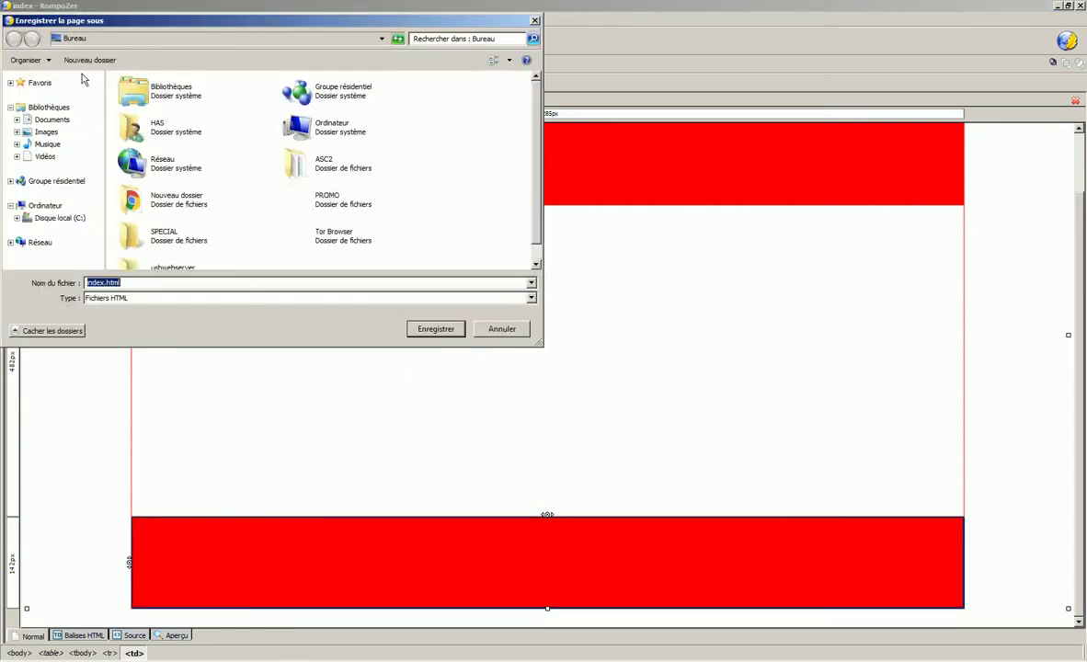
{"action": "left_click", "coordinate": [447, 334]}
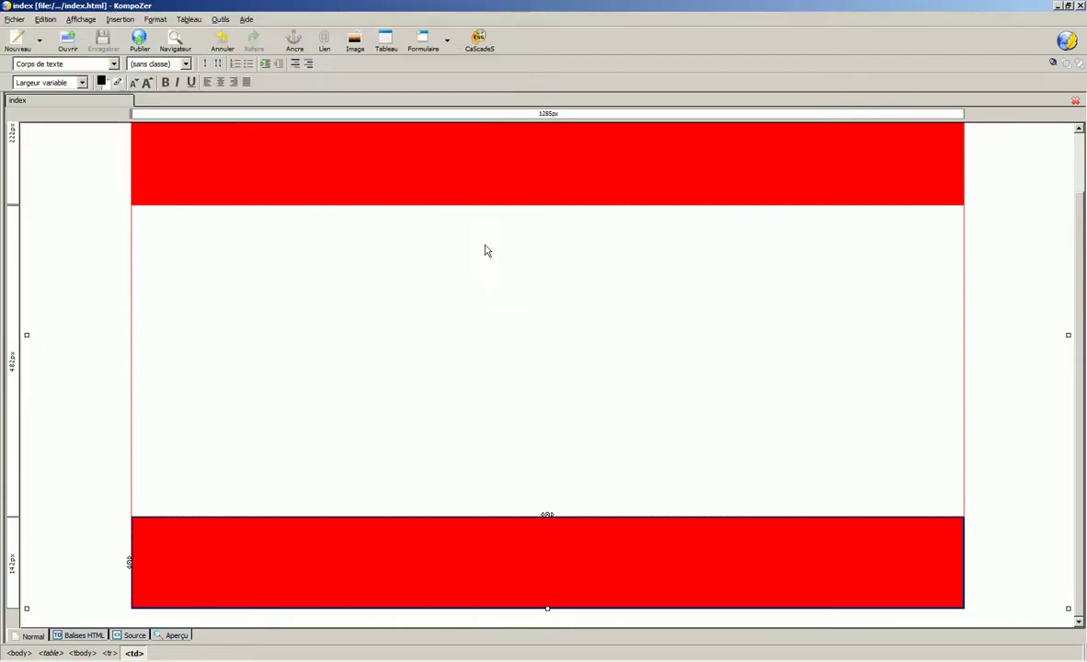
- Type a centred 'VOTRE CADEAUX' in the top red cell, keeping it as body text
{"action": "left_click", "coordinate": [484, 169]}
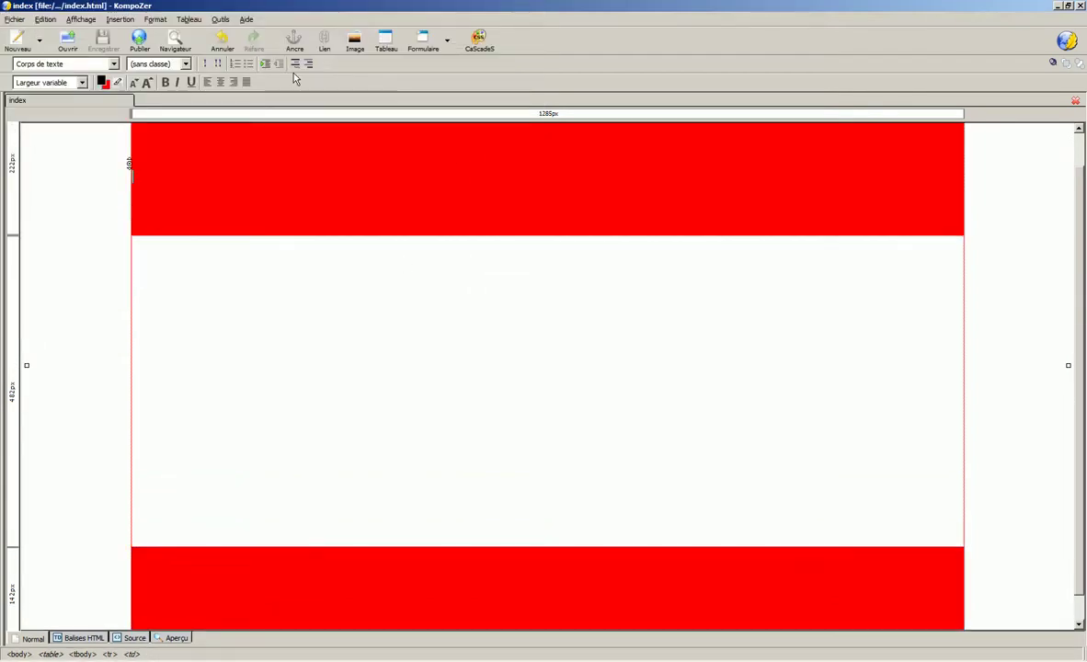
{"action": "left_click", "coordinate": [224, 84]}
{"action": "type", "text": "VOTRE CADEAUX"}
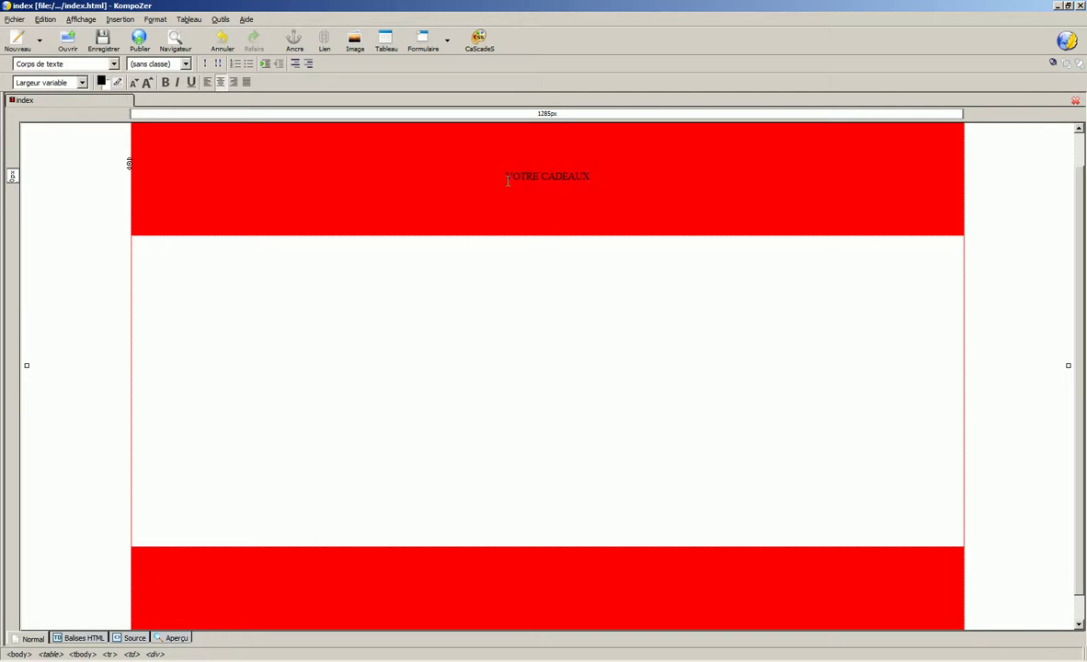
{"action": "left_click", "coordinate": [110, 64]}
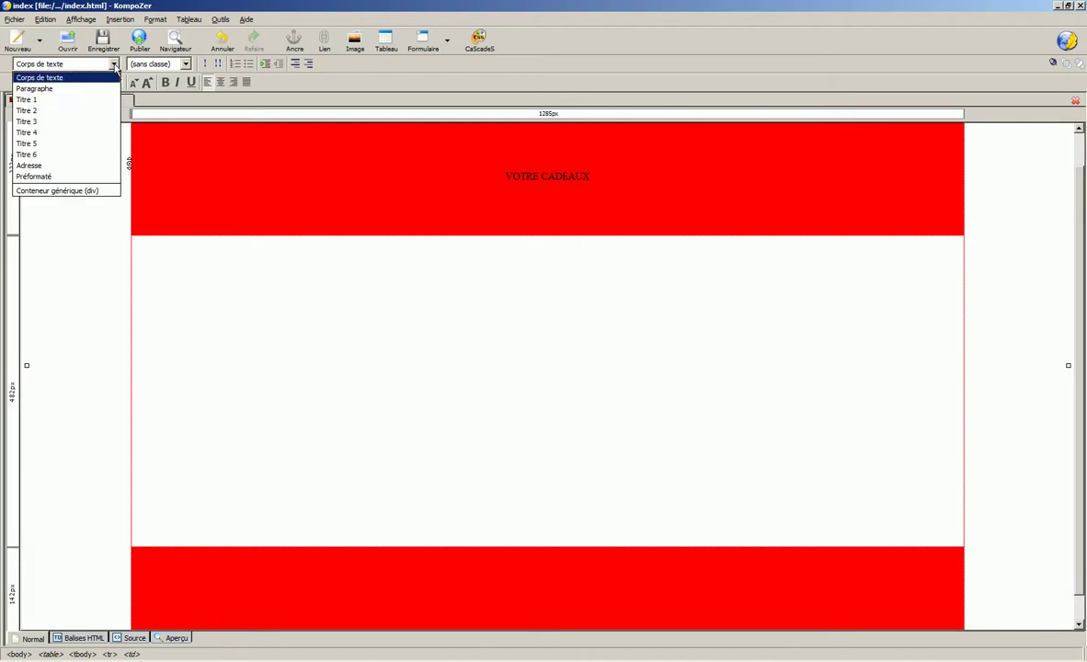
{"action": "left_click", "coordinate": [110, 99]}
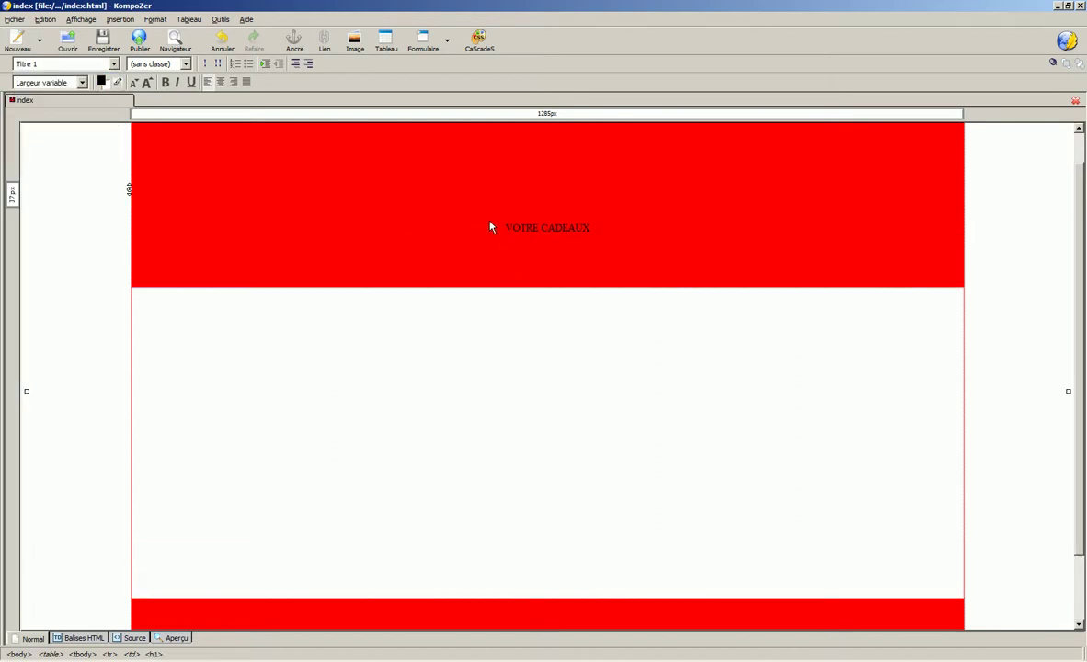
{"action": "key", "text": "ctrl+z"}
- Enlarge 'VOTRE CADEAUX' three sizes and make it white, bold and underlined
{"action": "left_click_drag", "start_coordinate": [505, 178], "coordinate": [723, 179]}
{"action": "left_click", "coordinate": [146, 83]}
{"action": "left_click", "coordinate": [147, 83]}
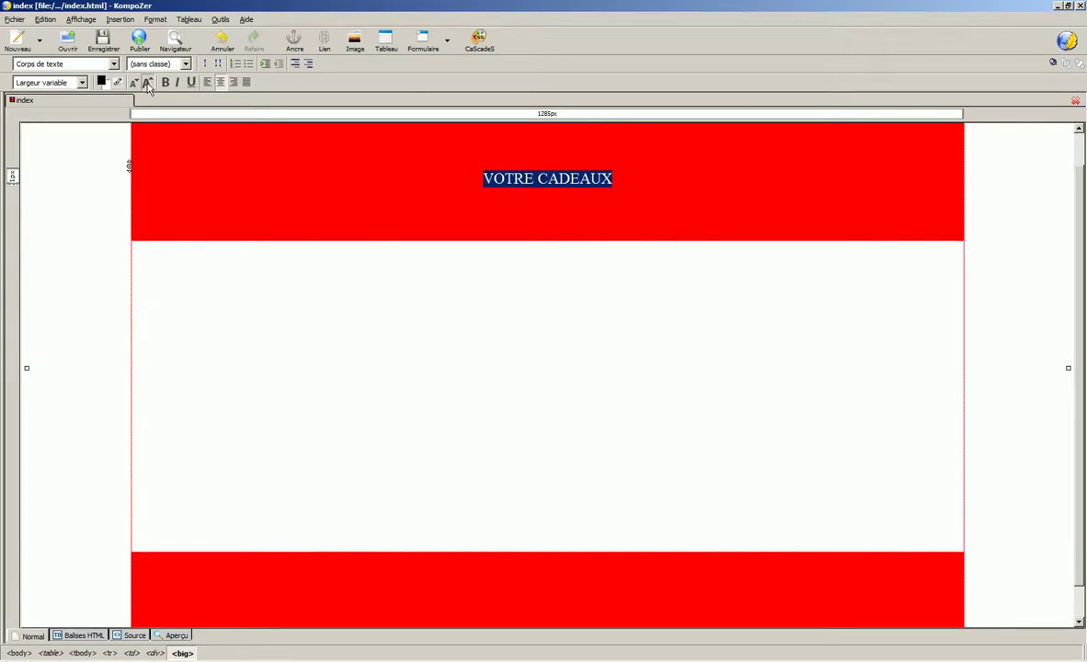
{"action": "left_click", "coordinate": [146, 82]}
{"action": "left_click", "coordinate": [101, 82]}
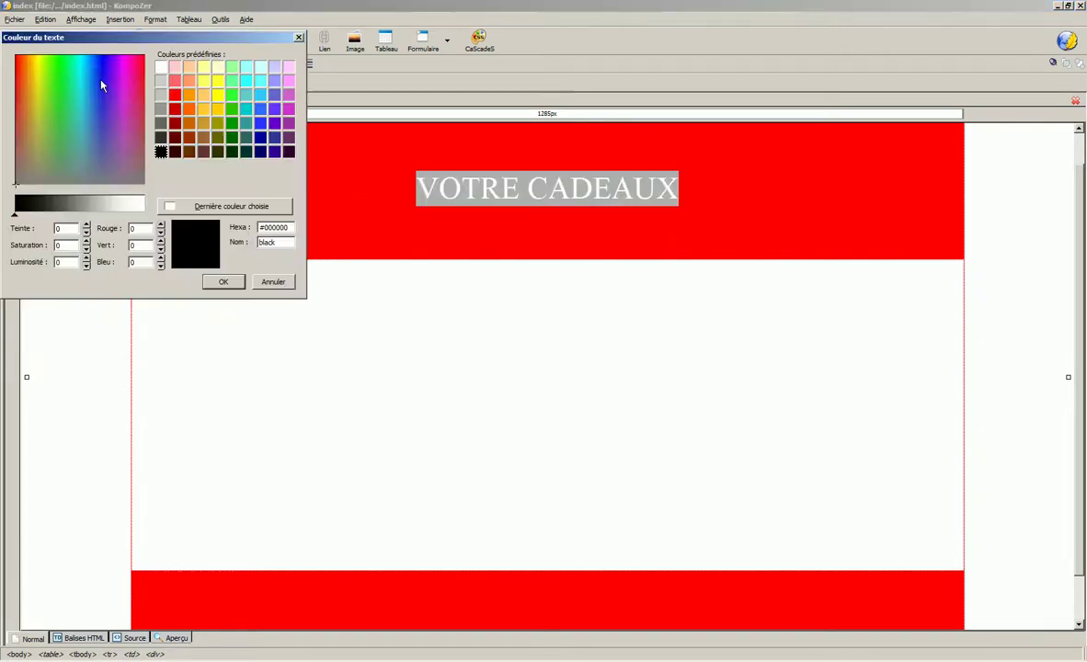
{"action": "left_click", "coordinate": [161, 66]}
{"action": "left_click", "coordinate": [223, 282]}
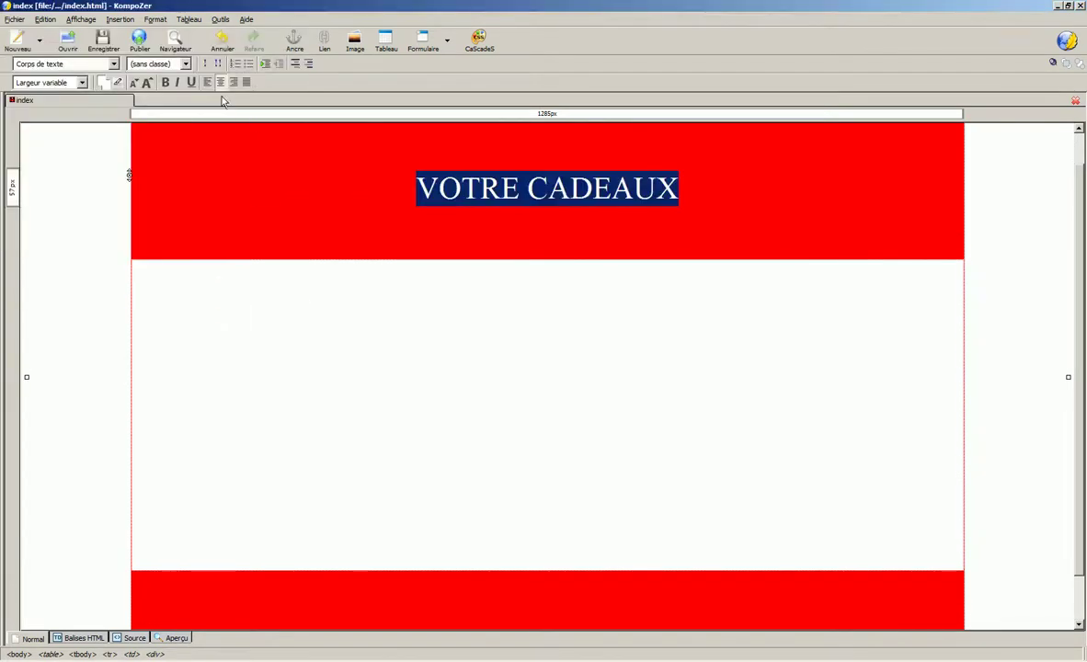
{"action": "left_click", "coordinate": [166, 83]}
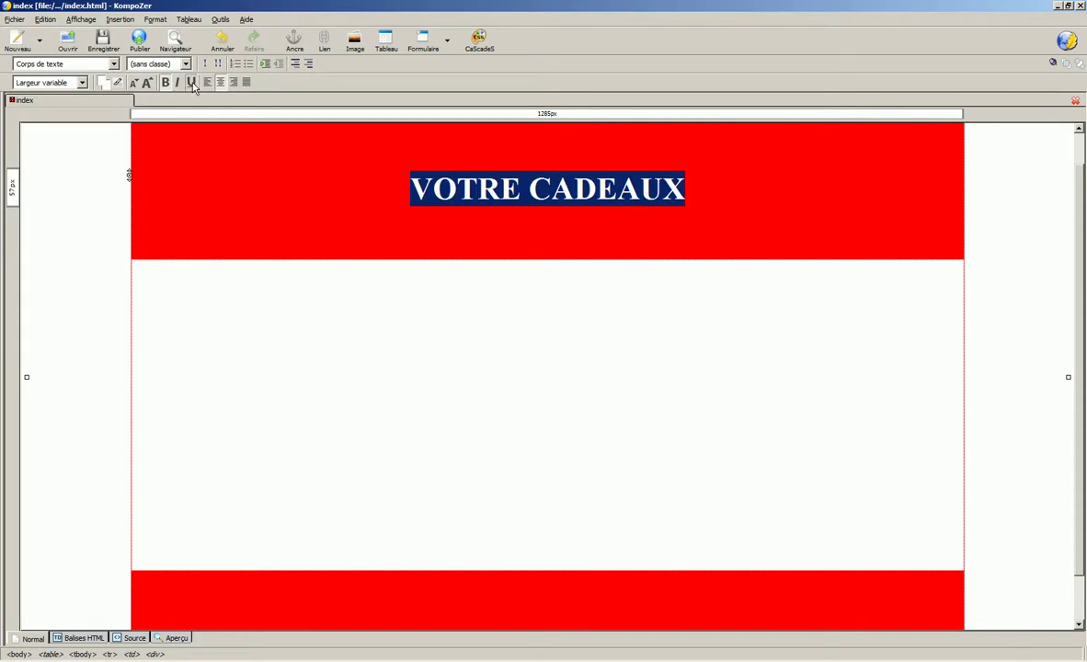
{"action": "left_click", "coordinate": [192, 82]}
{"action": "left_click", "coordinate": [250, 167]}
- Type a centred 'Copyright 2019' in the bottom red cell
{"action": "left_click", "coordinate": [360, 320]}
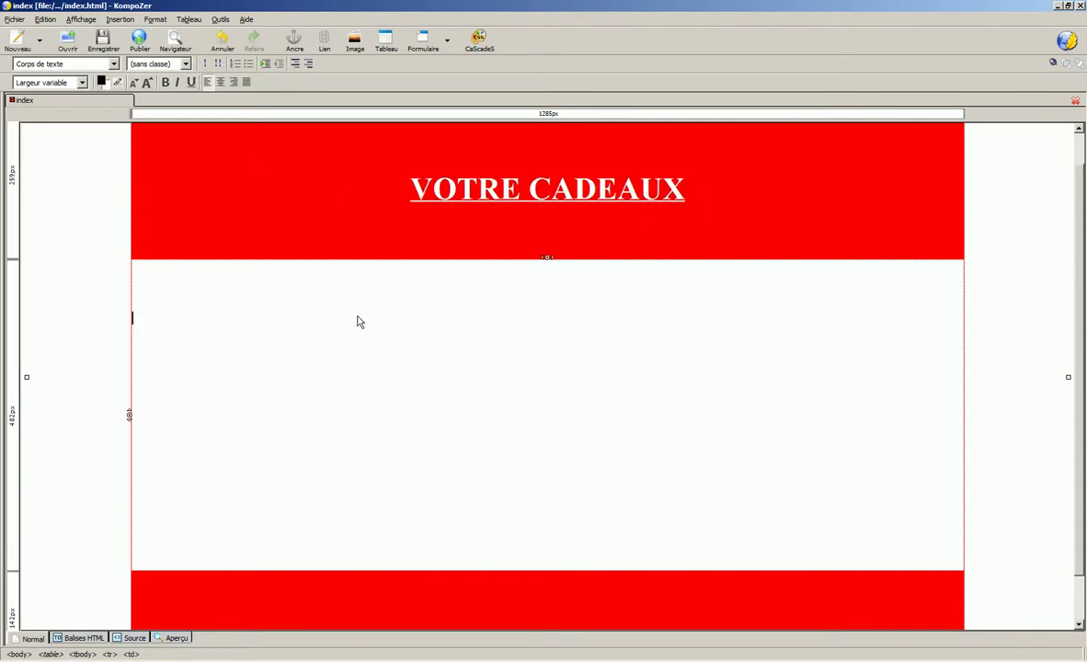
{"action": "scroll", "coordinate": [388, 347], "scroll_direction": "down", "scroll_amount": 1}
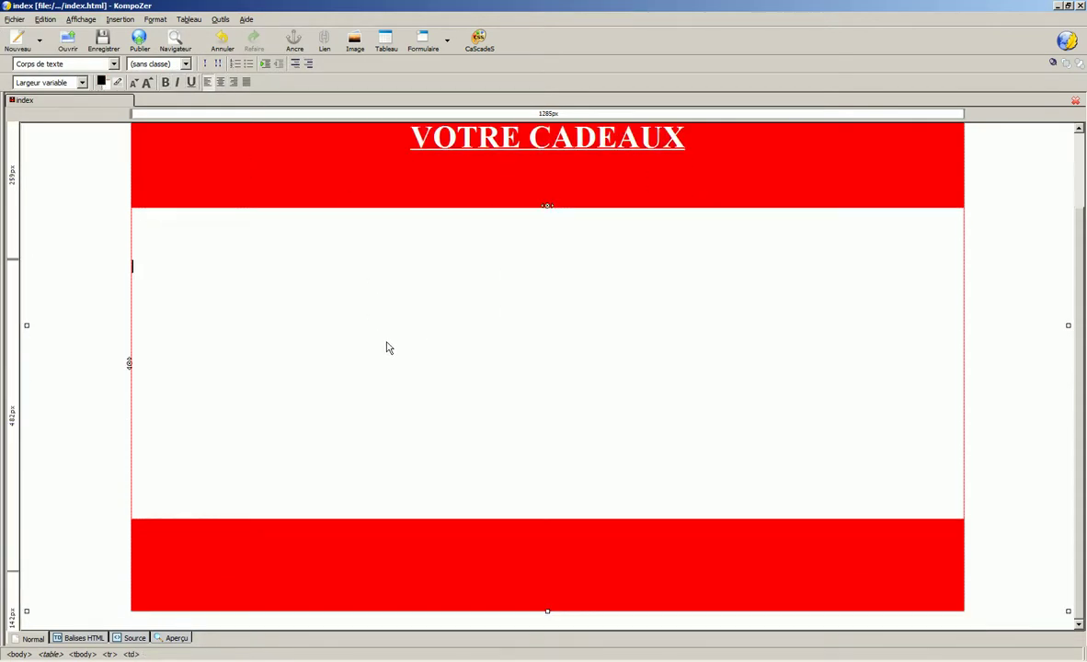
{"action": "left_click", "coordinate": [503, 627]}
{"action": "left_click", "coordinate": [543, 607]}
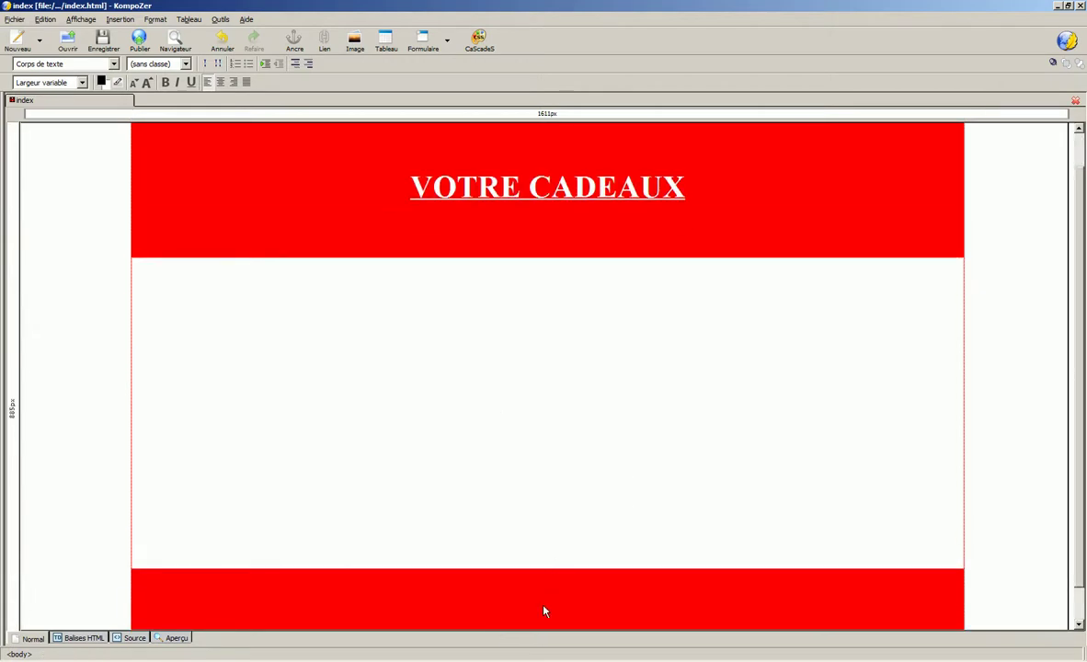
{"action": "left_click", "coordinate": [220, 82]}
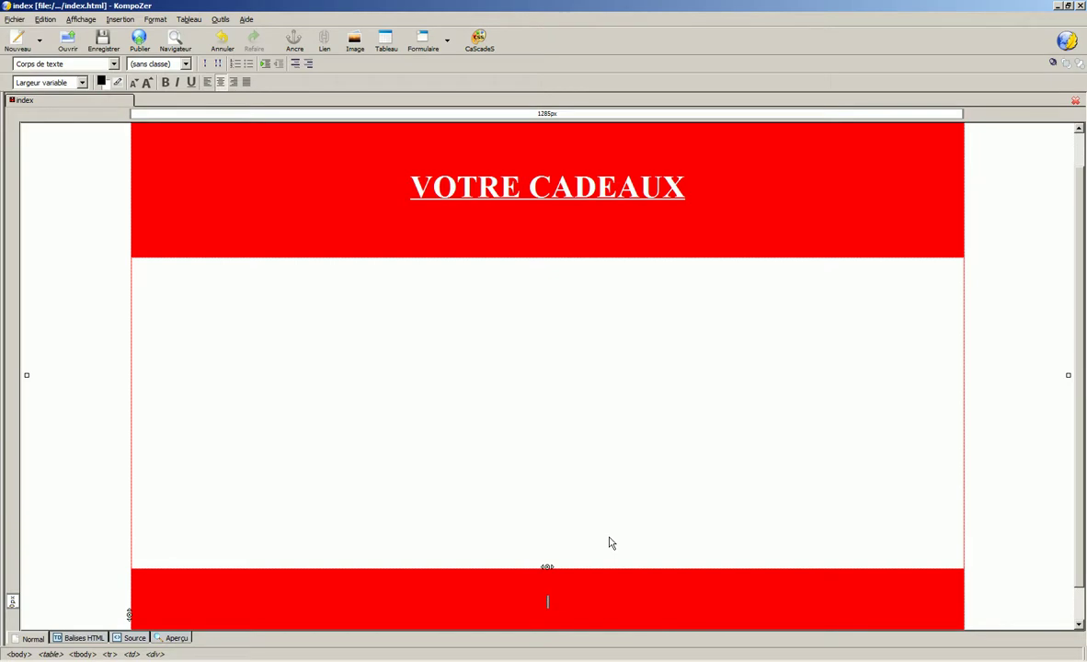
{"action": "type", "text": "Copyright 2019"}
- Make the 'Copyright 2019' footer text white
{"action": "left_click_drag", "start_coordinate": [512, 602], "coordinate": [650, 616]}
{"action": "left_click", "coordinate": [101, 82]}
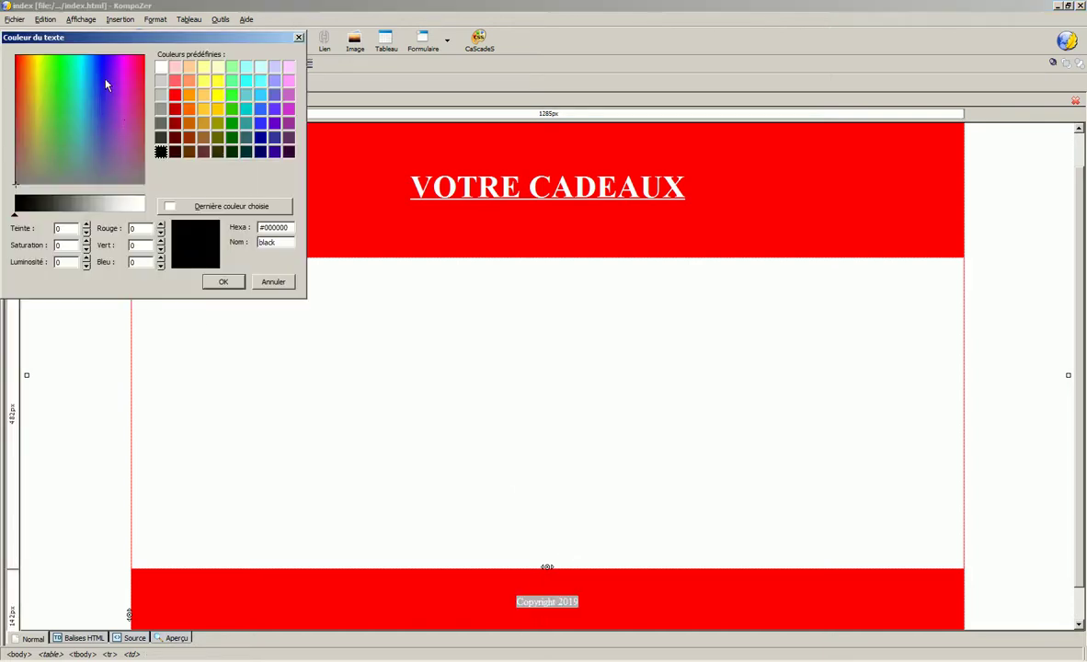
{"action": "left_click", "coordinate": [161, 66]}
{"action": "left_click", "coordinate": [220, 280]}
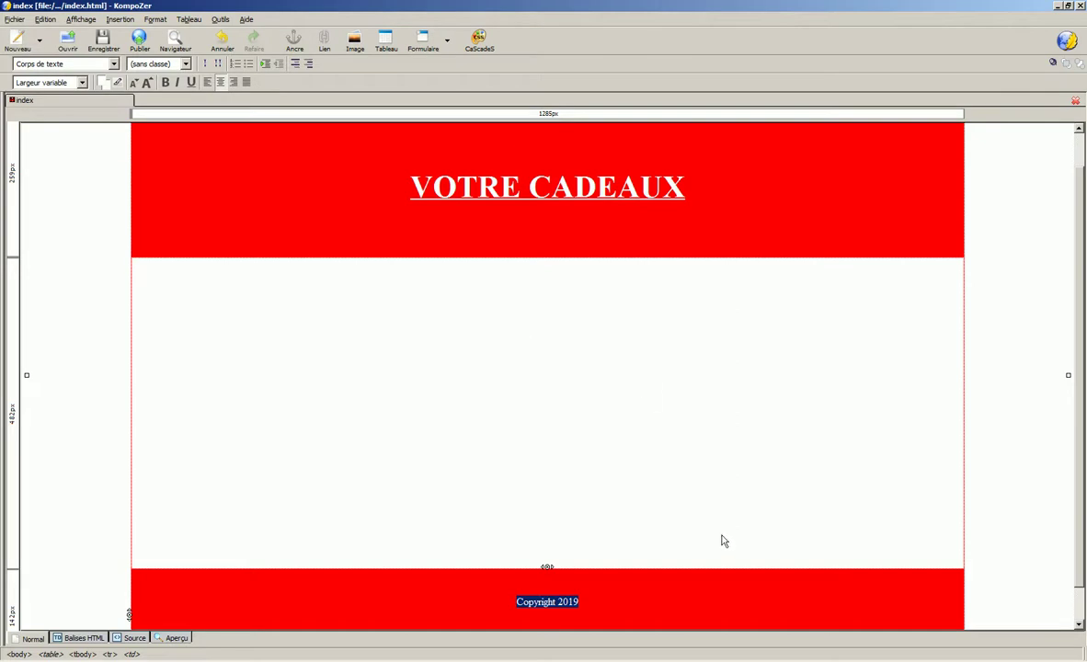
{"action": "left_click", "coordinate": [651, 564]}
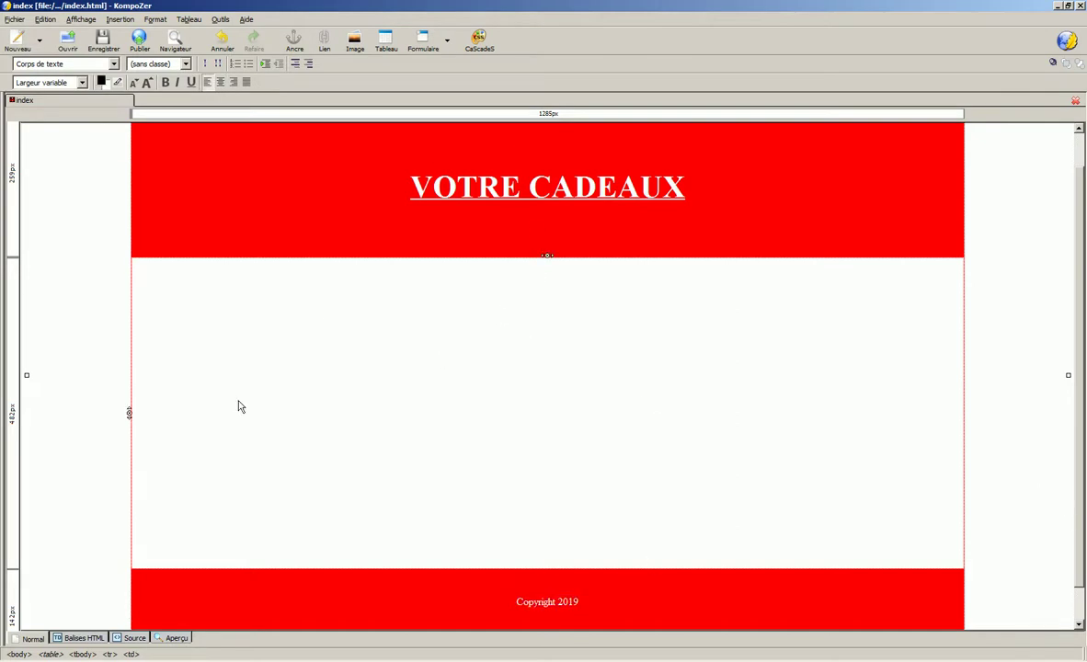
- Add a blank line to the middle cell, save, and create a custom 'body, p, li' style rule
{"action": "key", "text": "Return"}
{"action": "left_click", "coordinate": [103, 41]}
{"action": "left_click", "coordinate": [479, 42]}
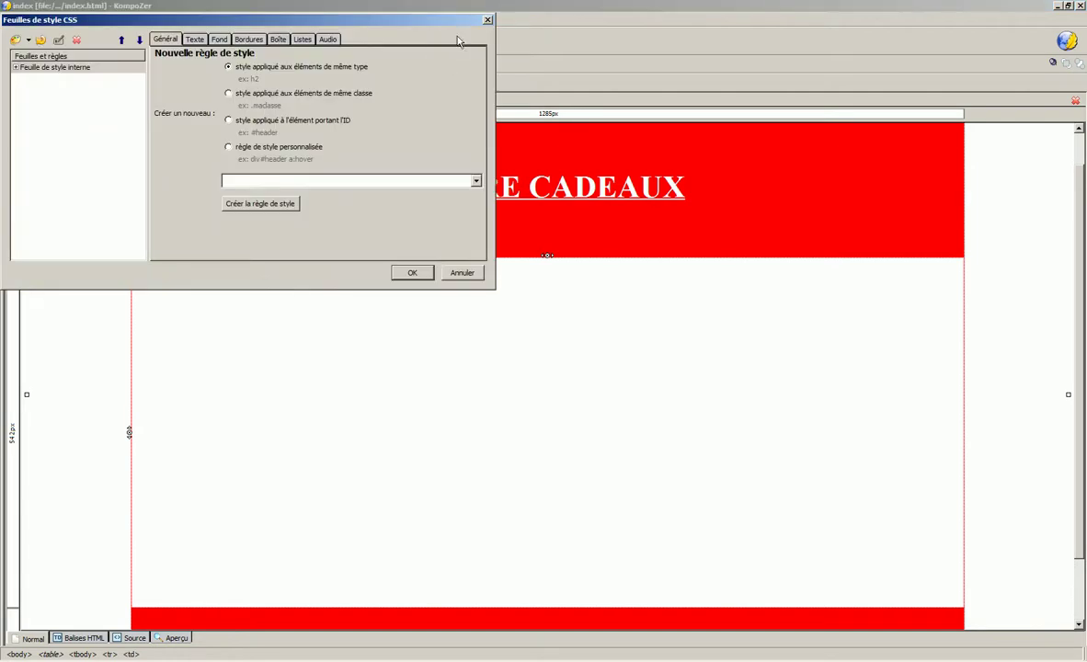
{"action": "left_click", "coordinate": [228, 149]}
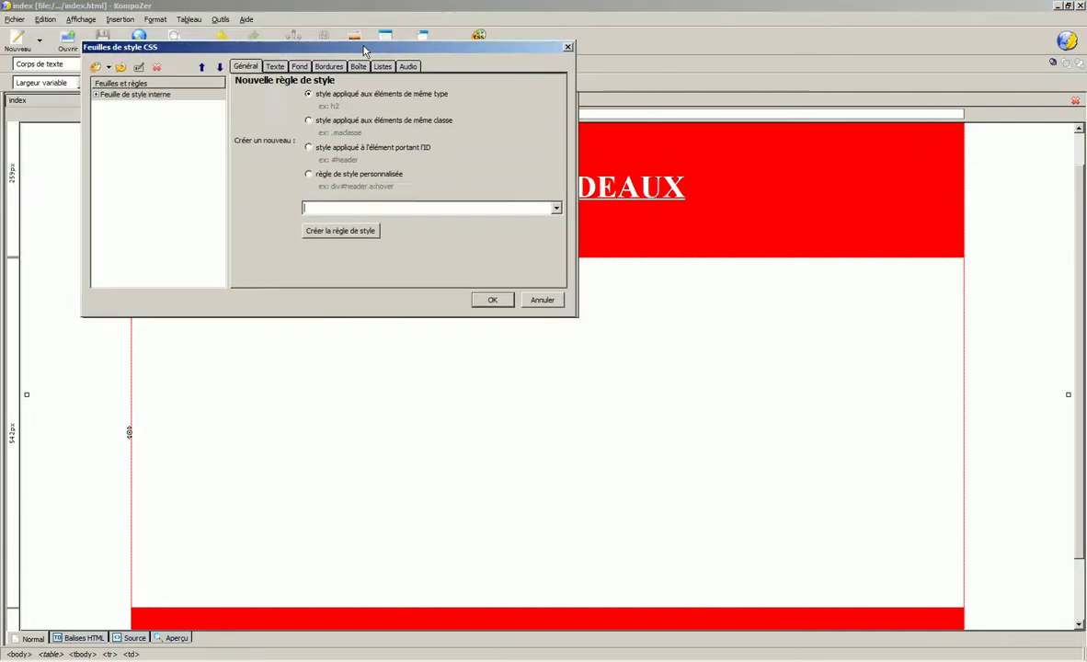
{"action": "left_click", "coordinate": [555, 207]}
{"action": "left_click", "coordinate": [498, 221]}
{"action": "left_click", "coordinate": [345, 230]}
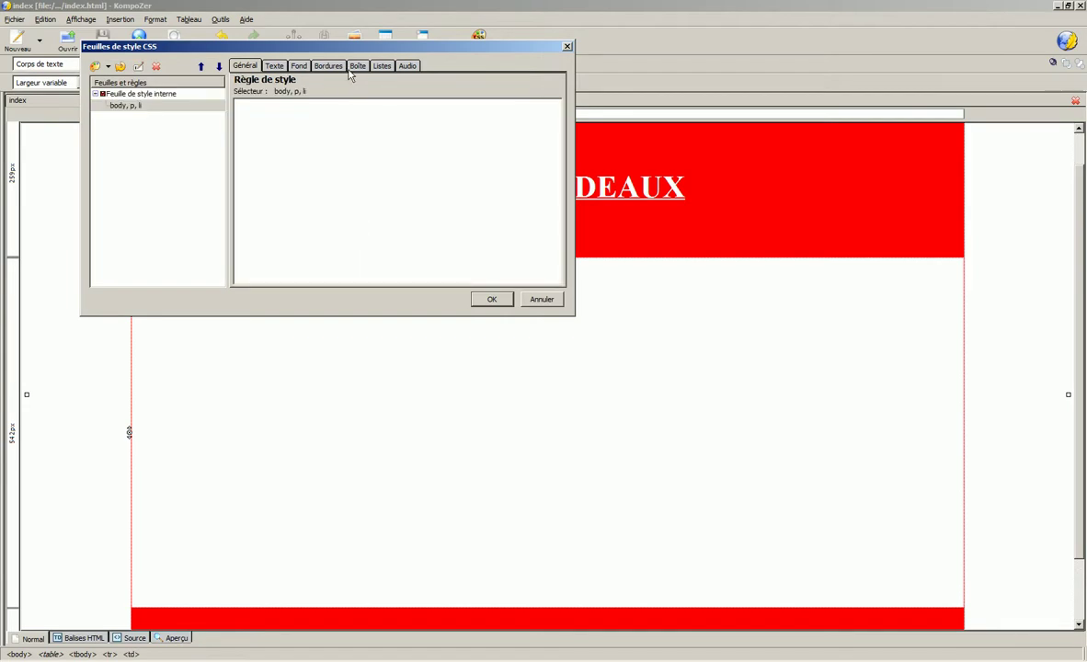
- Set the rule's top, right, bottom and left margins to auto
{"action": "left_click", "coordinate": [358, 66]}
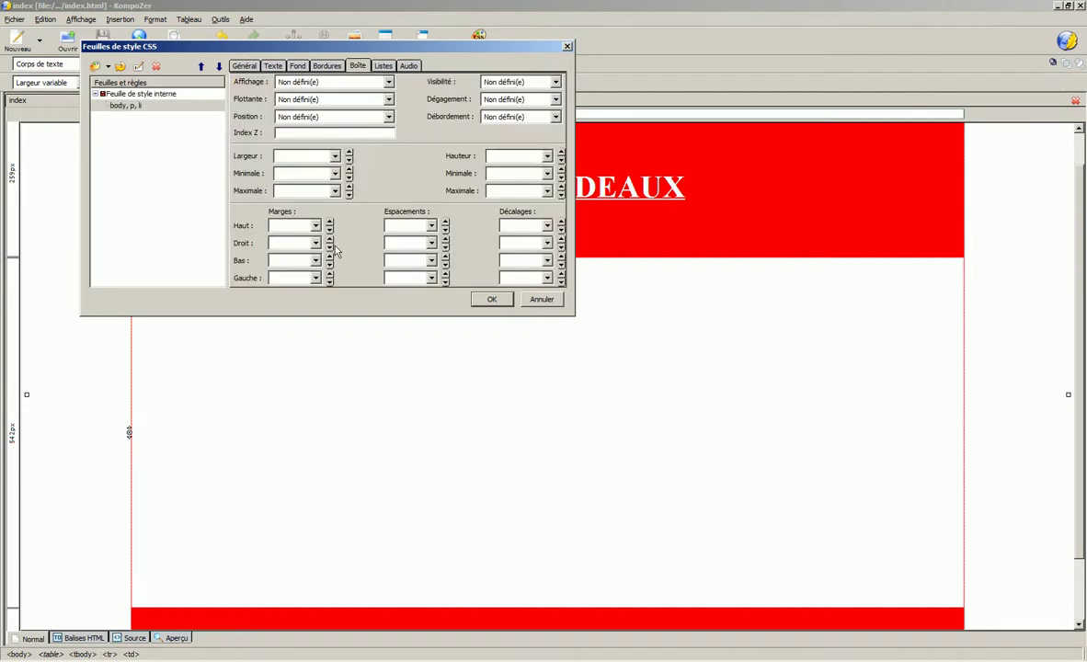
{"action": "left_click", "coordinate": [315, 226]}
{"action": "left_click", "coordinate": [279, 342]}
{"action": "left_click", "coordinate": [315, 242]}
{"action": "left_click", "coordinate": [277, 257]}
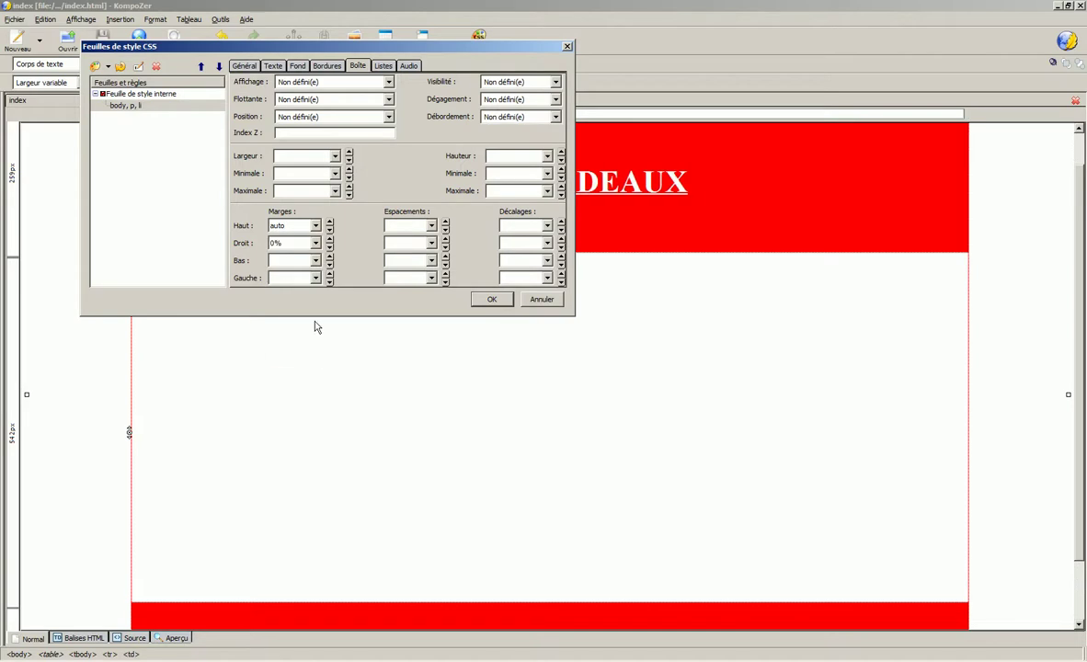
{"action": "left_click", "coordinate": [316, 243]}
{"action": "left_click", "coordinate": [279, 359]}
{"action": "left_click", "coordinate": [315, 260]}
{"action": "left_click", "coordinate": [305, 376]}
{"action": "left_click", "coordinate": [315, 277]}
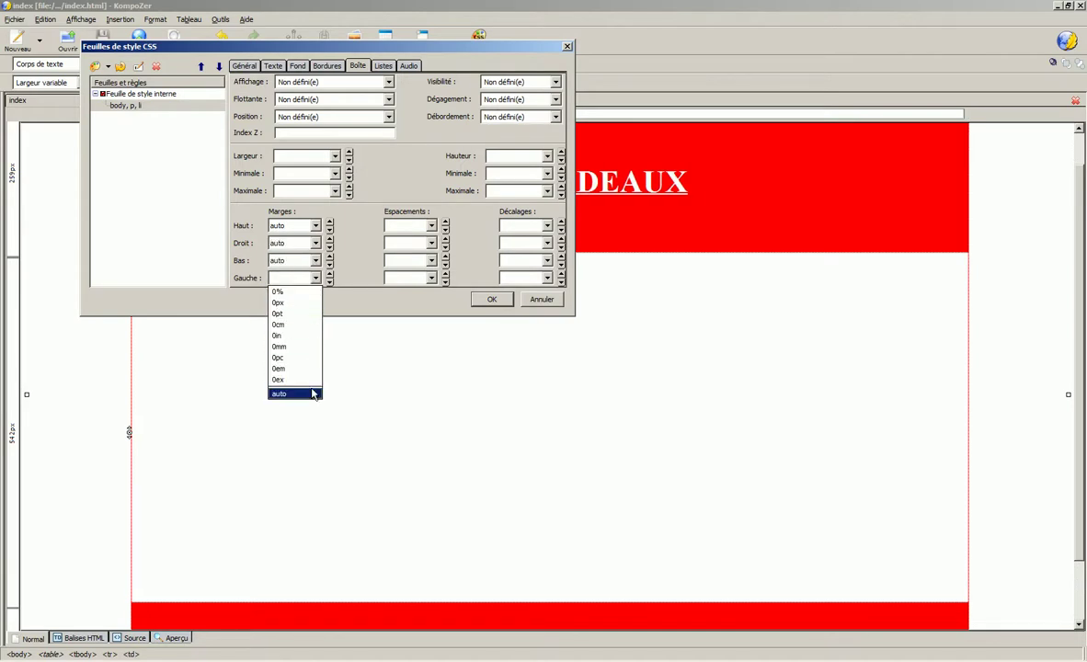
{"action": "left_click", "coordinate": [310, 394]}
- Apply the style rule, save the page and preview it in Chrome
{"action": "left_click", "coordinate": [479, 298]}
{"action": "left_click", "coordinate": [107, 44]}
{"action": "left_click", "coordinate": [175, 42]}
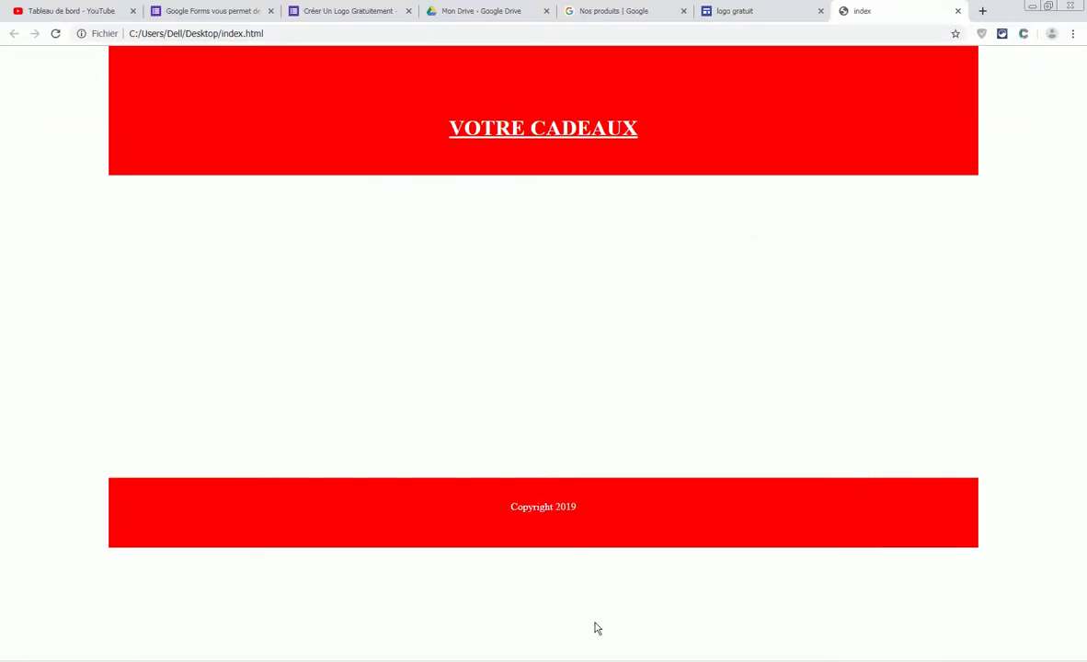
- Add a blank line to heighten the middle cell, save, and check the Chrome preview
{"action": "key", "text": "alt+Tab"}
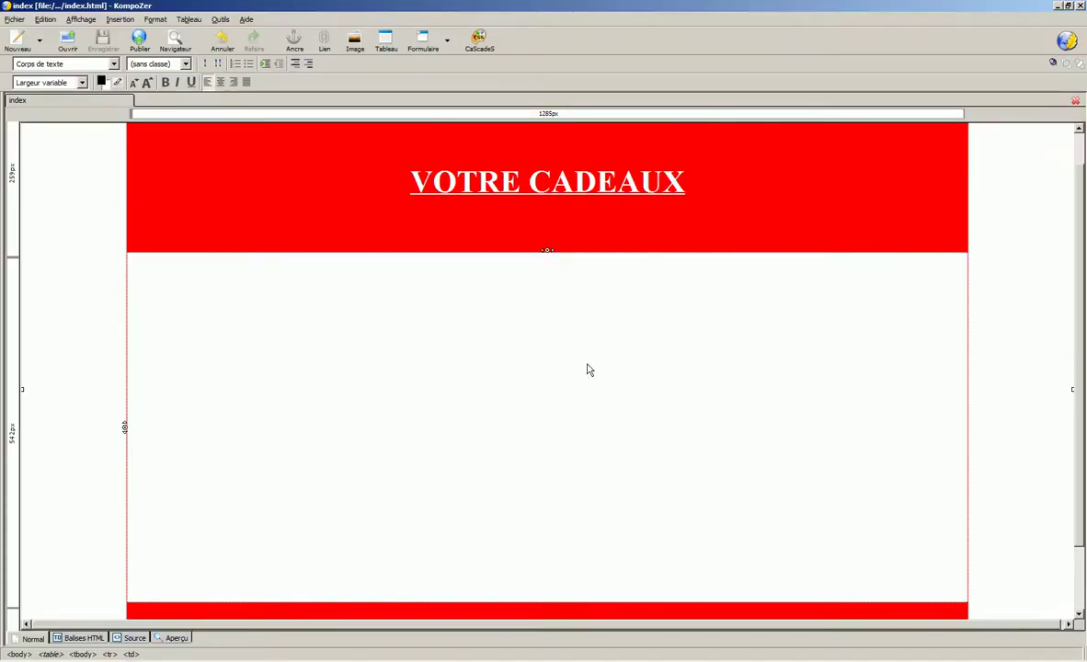
{"action": "key", "text": "Return"}
{"action": "key", "text": "Return"}
{"action": "key", "text": "Return"}
{"action": "key", "text": "Return"}
{"action": "key", "text": "Return"}
{"action": "key", "text": "Return"}
{"action": "key", "text": "Return"}
{"action": "key", "text": "Return"}
{"action": "key", "text": "Return"}
{"action": "key", "text": "Return"}
{"action": "key", "text": "Return"}
{"action": "key", "text": "Return"}
{"action": "key", "text": "Return"}
{"action": "key", "text": "Return"}
{"action": "key", "text": "Return"}
{"action": "key", "text": "Return"}
{"action": "key", "text": "Return"}
{"action": "key", "text": "Return"}
{"action": "left_click", "coordinate": [96, 42]}
{"action": "left_click", "coordinate": [174, 41]}
{"action": "scroll", "coordinate": [622, 351], "scroll_direction": "down", "scroll_amount": 1}
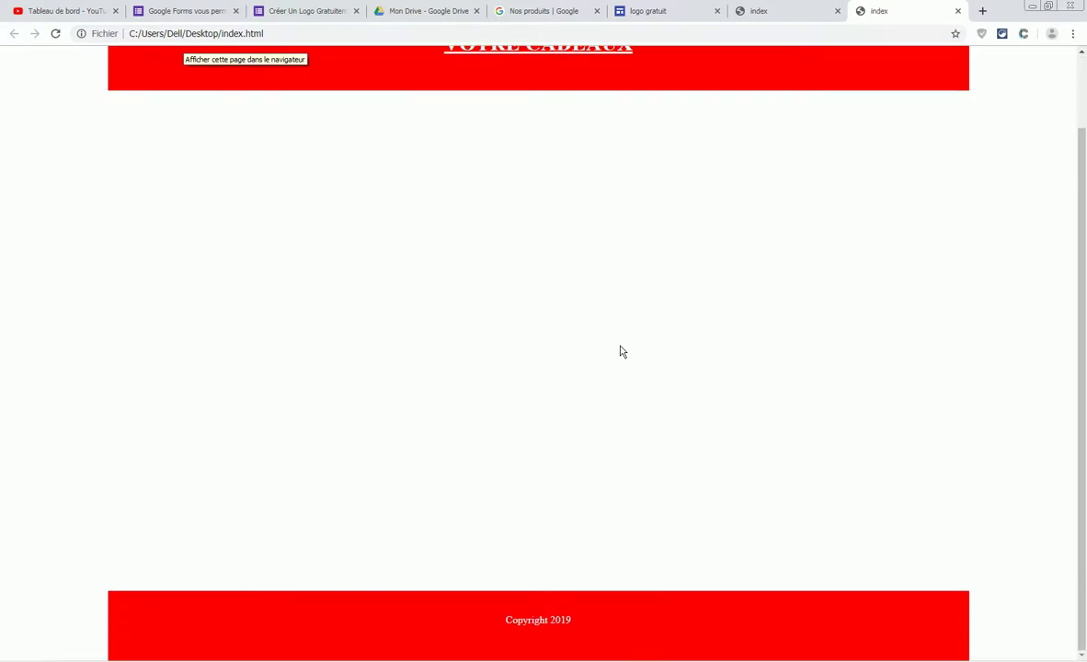
- Remove a blank line from the middle cell and recheck the footer position in Chrome
{"action": "key", "text": "alt+Tab"}
{"action": "key", "text": "BackSpace"}
{"action": "key", "text": "BackSpace"}
{"action": "key", "text": "BackSpace"}
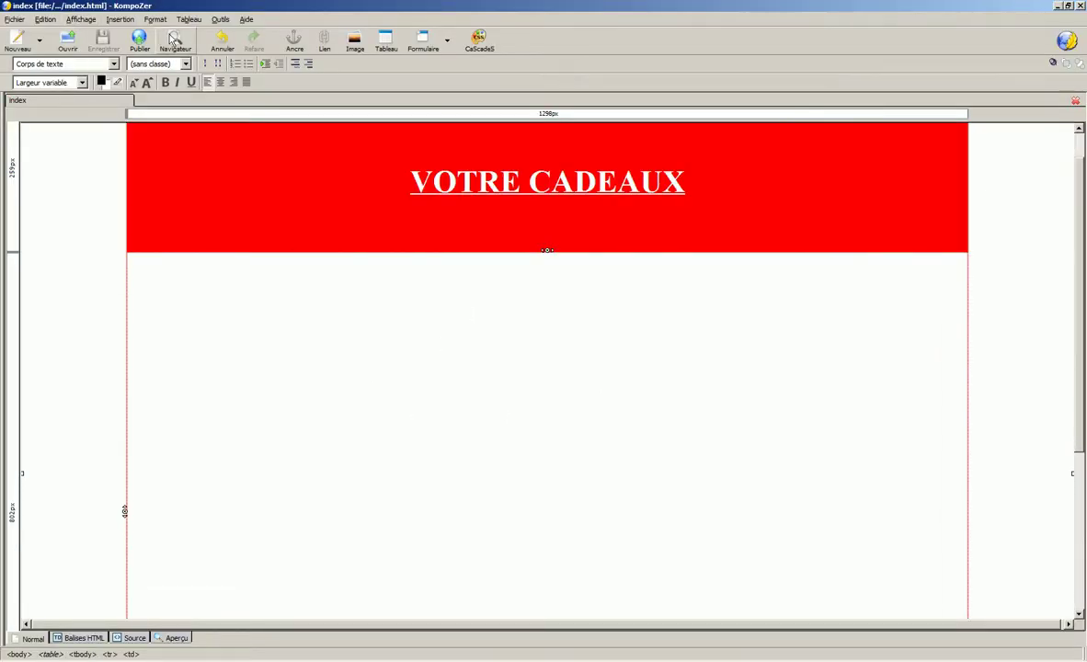
{"action": "left_click", "coordinate": [171, 39]}
{"action": "scroll", "coordinate": [739, 300], "scroll_direction": "down", "scroll_amount": 1}
{"action": "scroll", "coordinate": [739, 300], "scroll_direction": "up", "scroll_amount": 1}
{"action": "key", "text": "alt+Tab"}
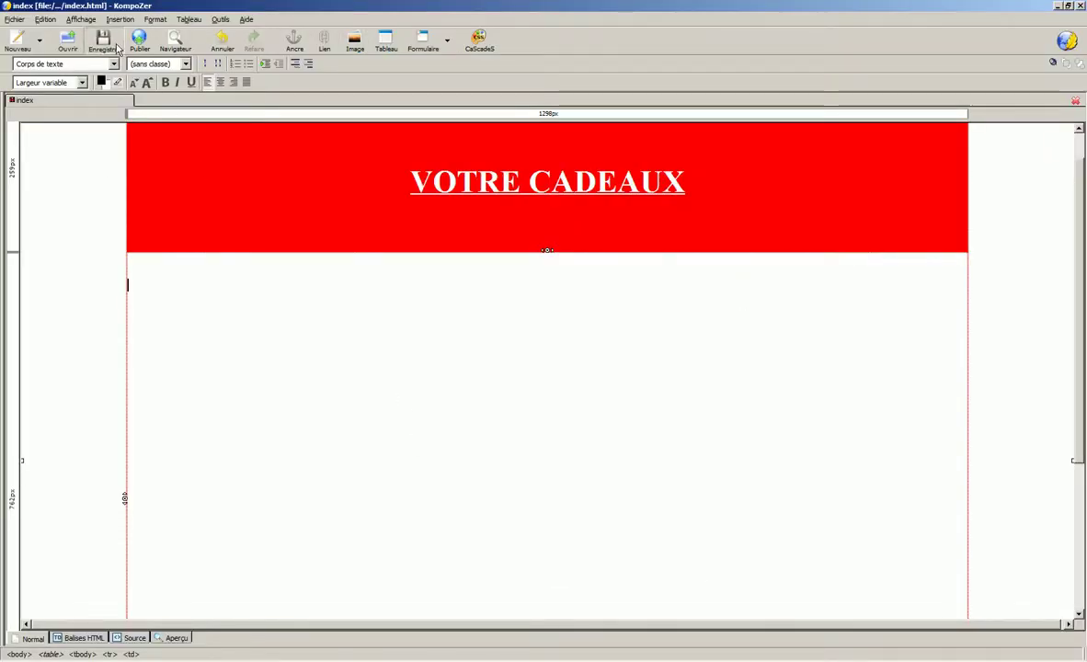
{"action": "left_click", "coordinate": [173, 40]}
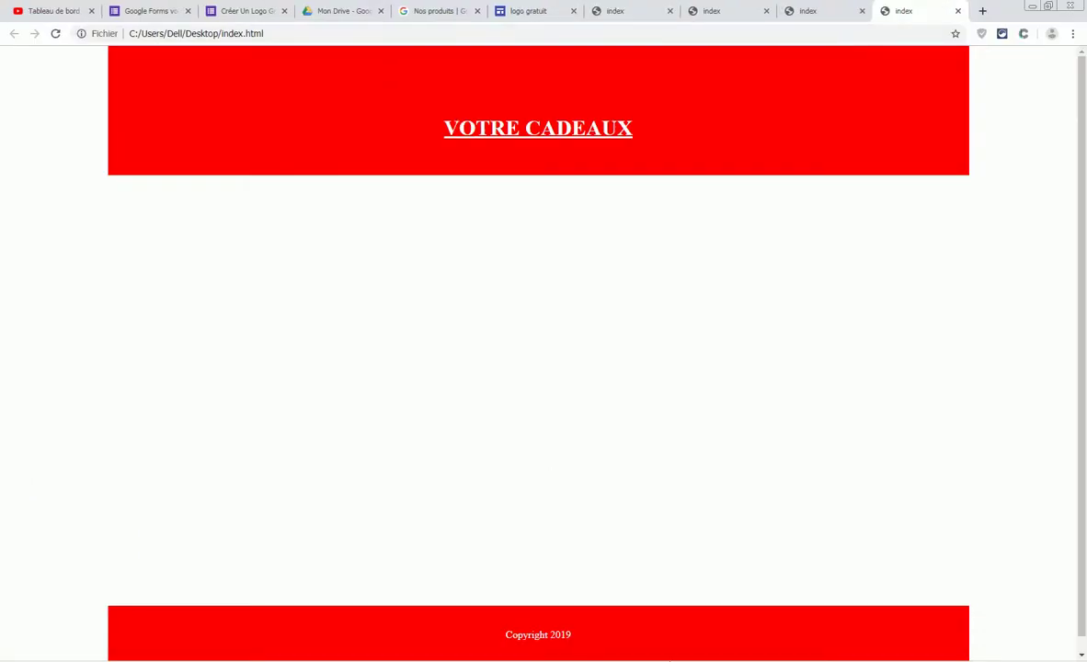
{"action": "key", "text": "alt+Tab"}
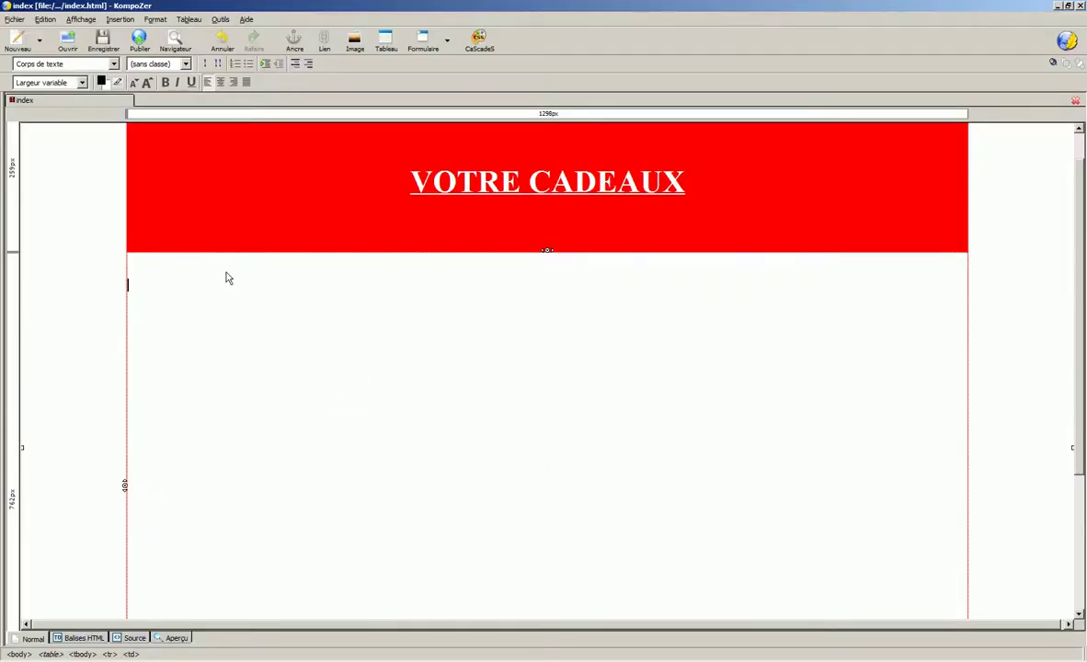
{"action": "left_click", "coordinate": [175, 39]}
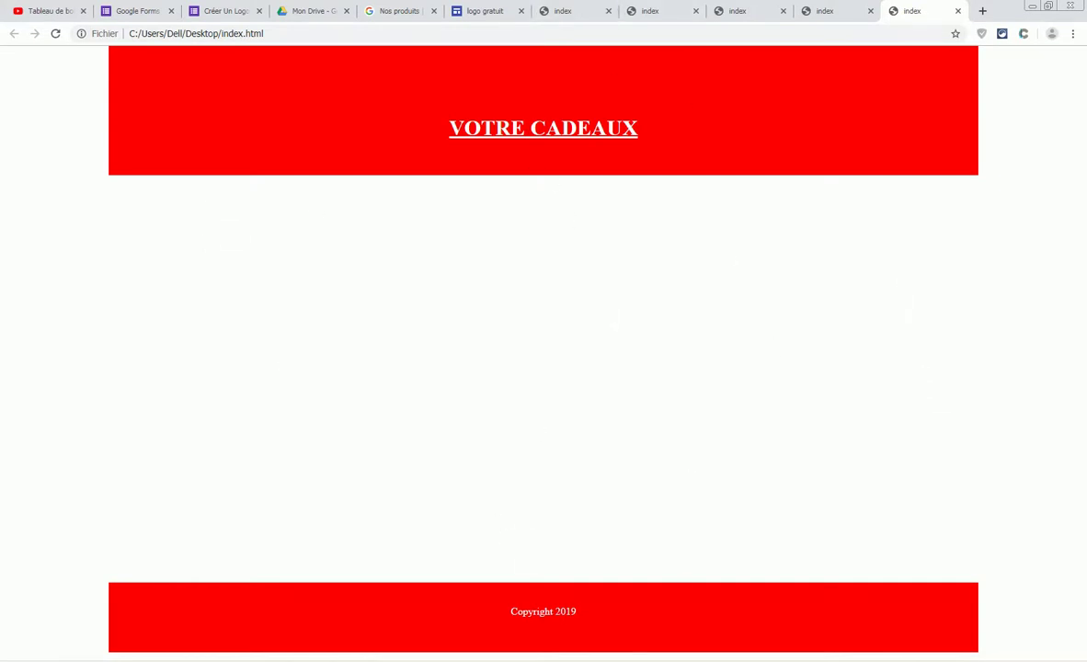
{"action": "key", "text": "alt+Tab"}
{"action": "left_click", "coordinate": [161, 25]}
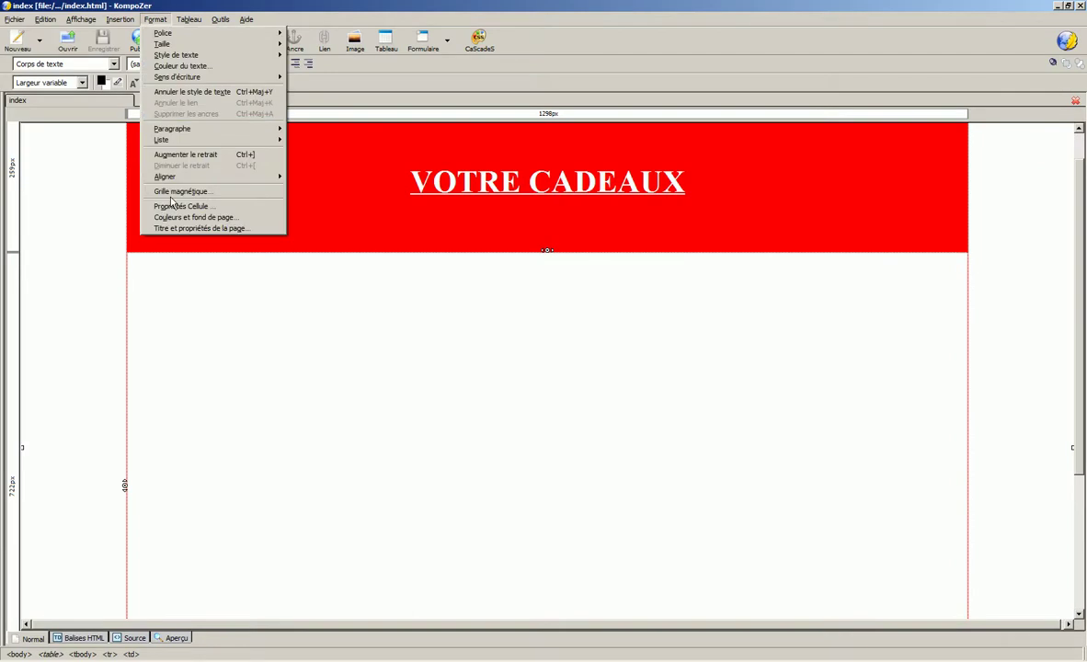
- Set the page's character encoding to Unicode (UTF-8)
{"action": "left_click", "coordinate": [163, 212]}
{"action": "left_click", "coordinate": [184, 219]}
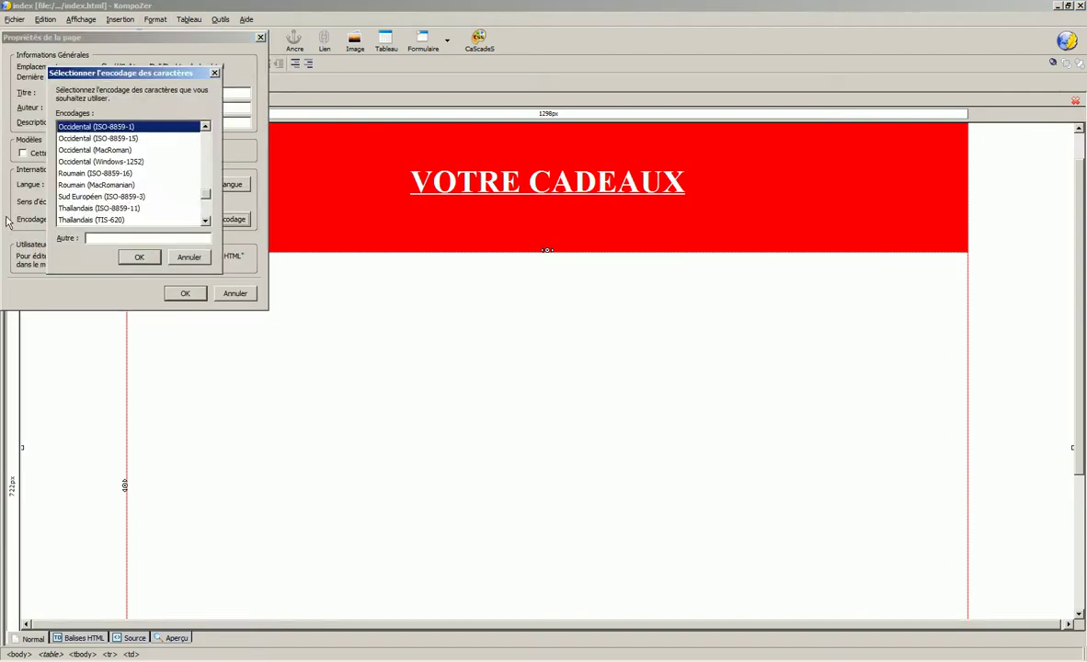
{"action": "scroll", "coordinate": [210, 202], "scroll_direction": "down", "scroll_amount": 1}
{"action": "left_click_drag", "start_coordinate": [209, 204], "coordinate": [73, 175]}
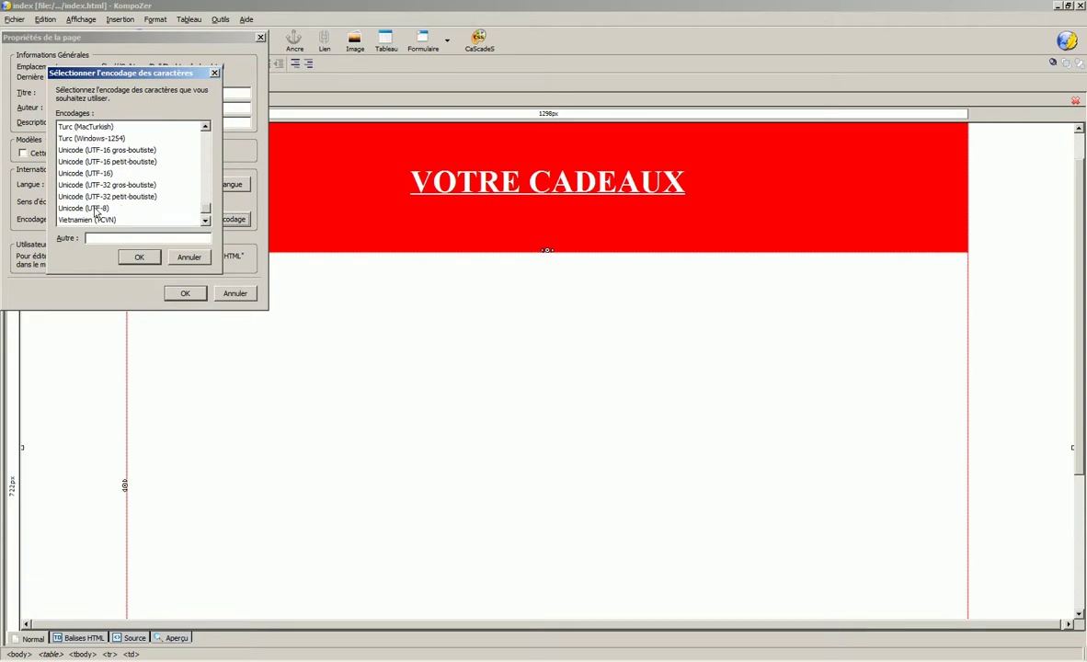
{"action": "left_click", "coordinate": [84, 208]}
{"action": "left_click", "coordinate": [138, 262]}
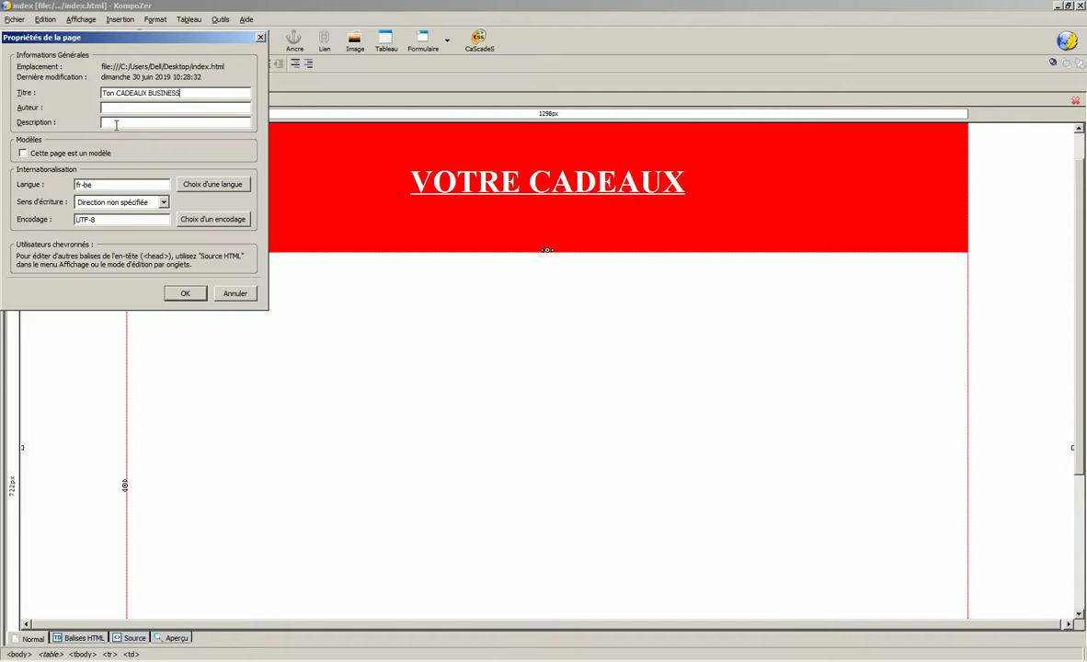
- Title the page 'TON CADEAUX BUSINESS' with its description, then view the HTML source
{"action": "left_click", "coordinate": [134, 119]}
{"action": "double_click", "coordinate": [109, 93]}
{"action": "type", "text": "TON"}
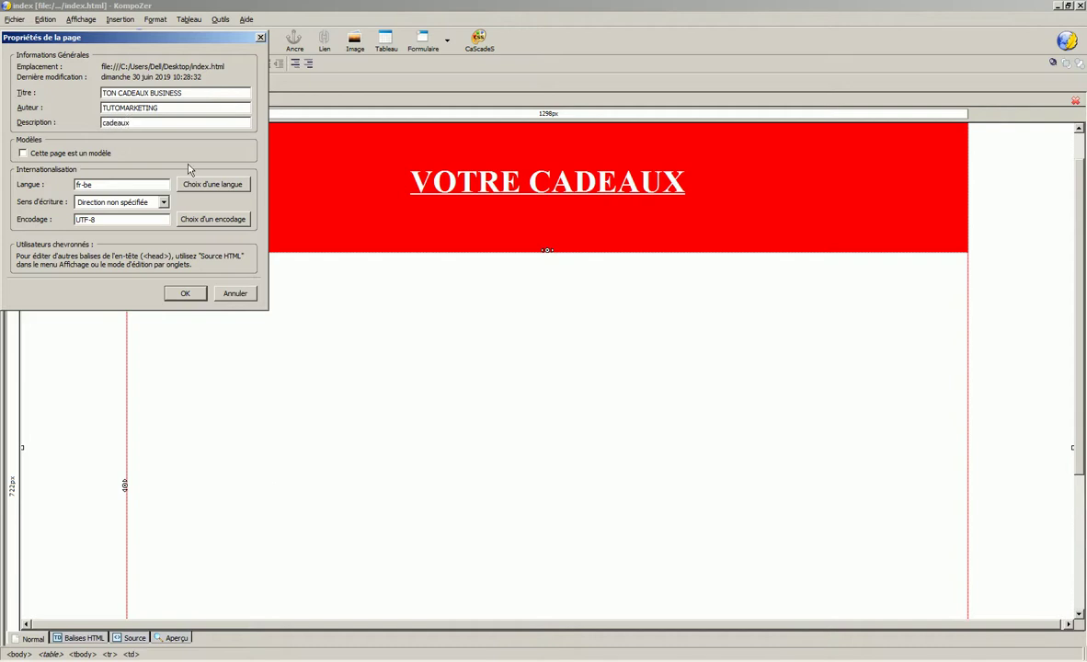
{"action": "left_click", "coordinate": [188, 295]}
{"action": "left_click", "coordinate": [187, 294]}
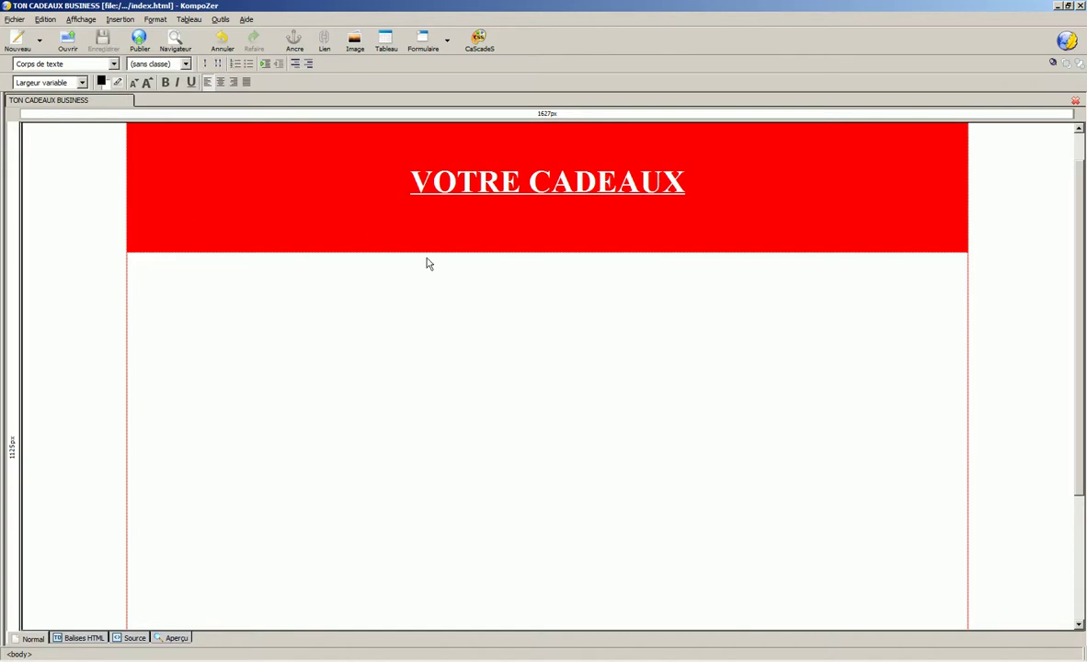
{"action": "left_click", "coordinate": [135, 638]}
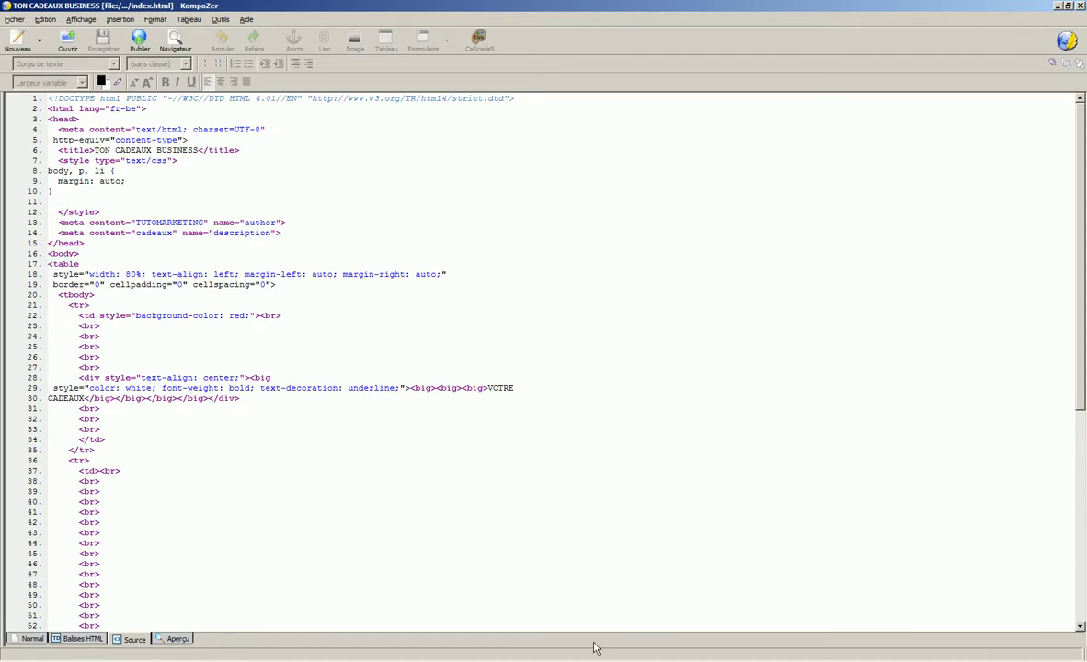
- Close the four duplicate index previews in Chrome and reload the remaining one
{"action": "left_click", "coordinate": [442, 660]}
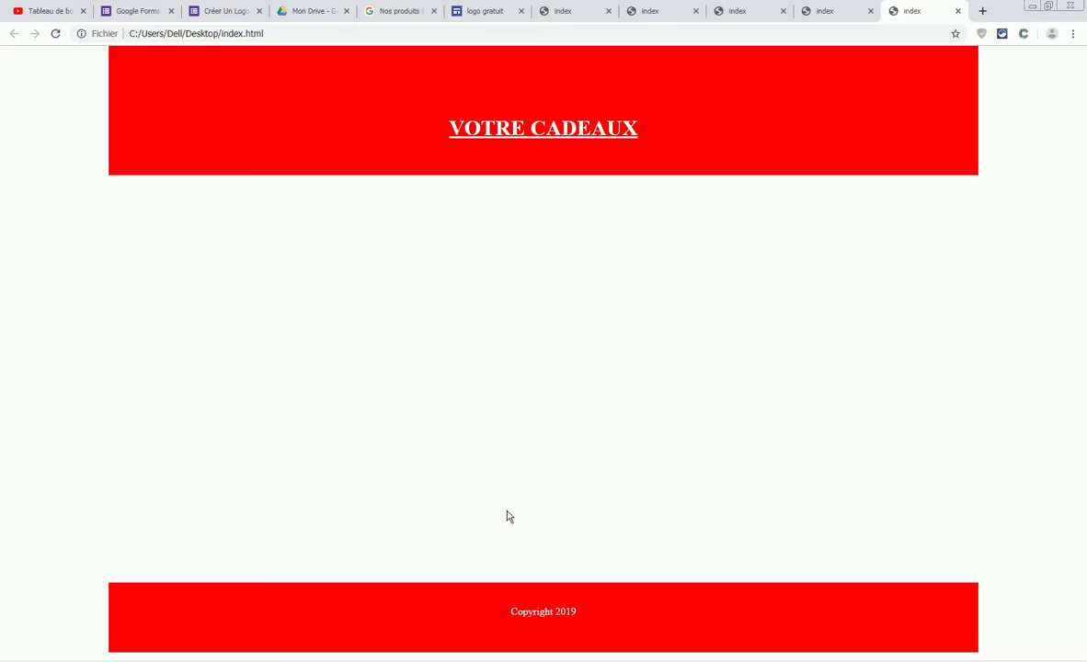
{"action": "left_click", "coordinate": [610, 12]}
{"action": "left_click", "coordinate": [609, 12]}
{"action": "left_click", "coordinate": [609, 12]}
{"action": "left_click", "coordinate": [609, 12]}
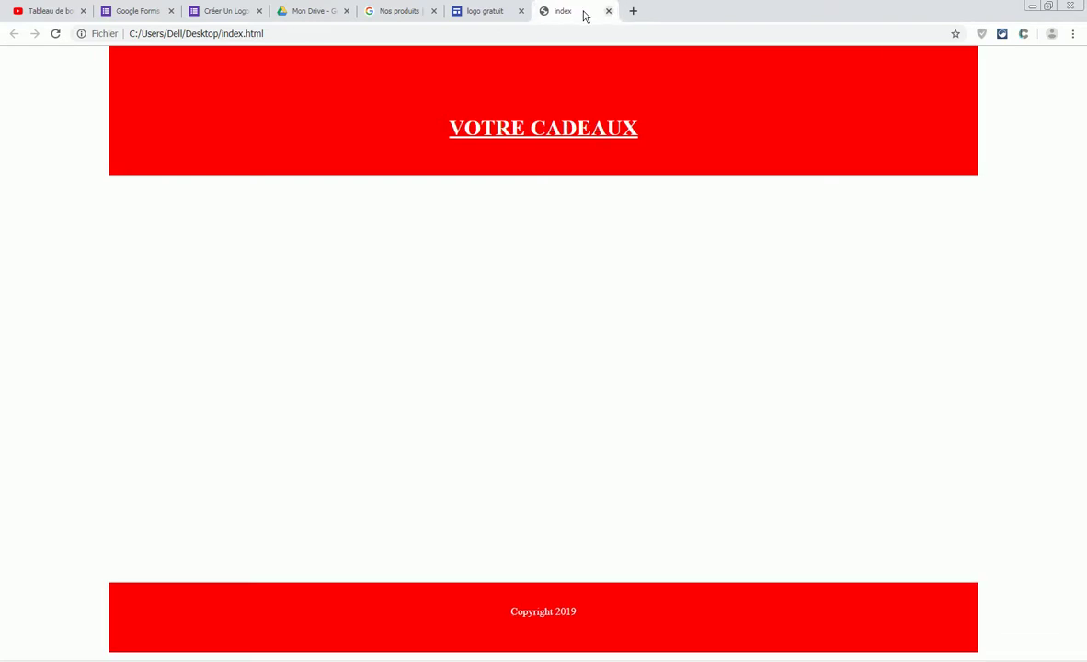
{"action": "left_click", "coordinate": [58, 36]}
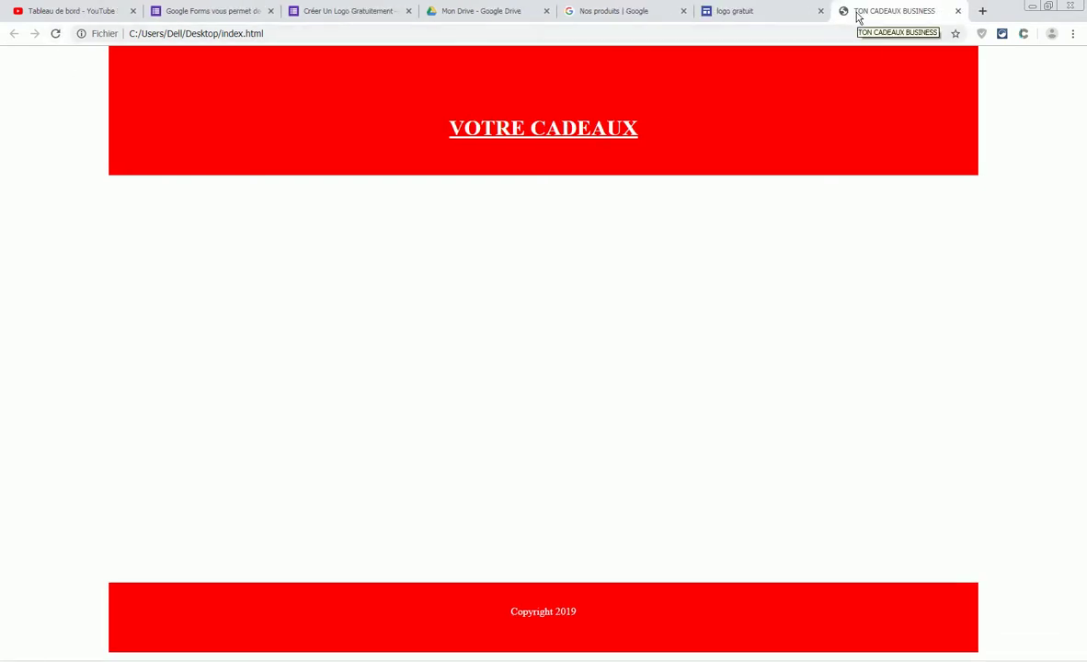
- Search 'meta no foloow' and open the nofollow and Web Robots Pages results
{"action": "left_click", "coordinate": [983, 11]}
{"action": "left_click", "coordinate": [446, 266]}
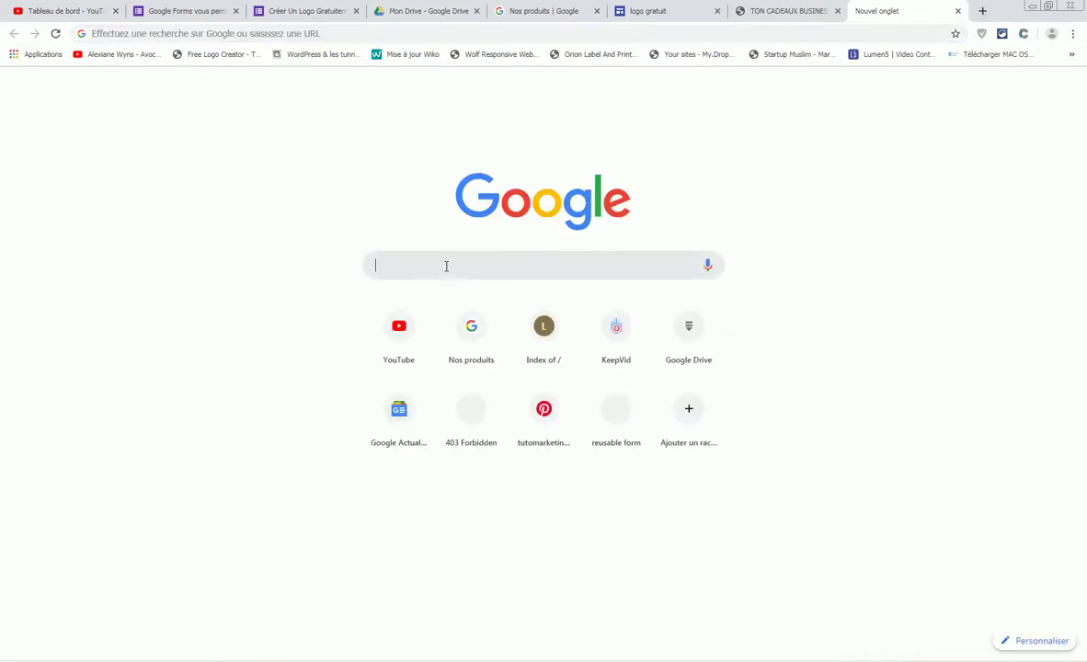
{"action": "type", "text": "meta "}
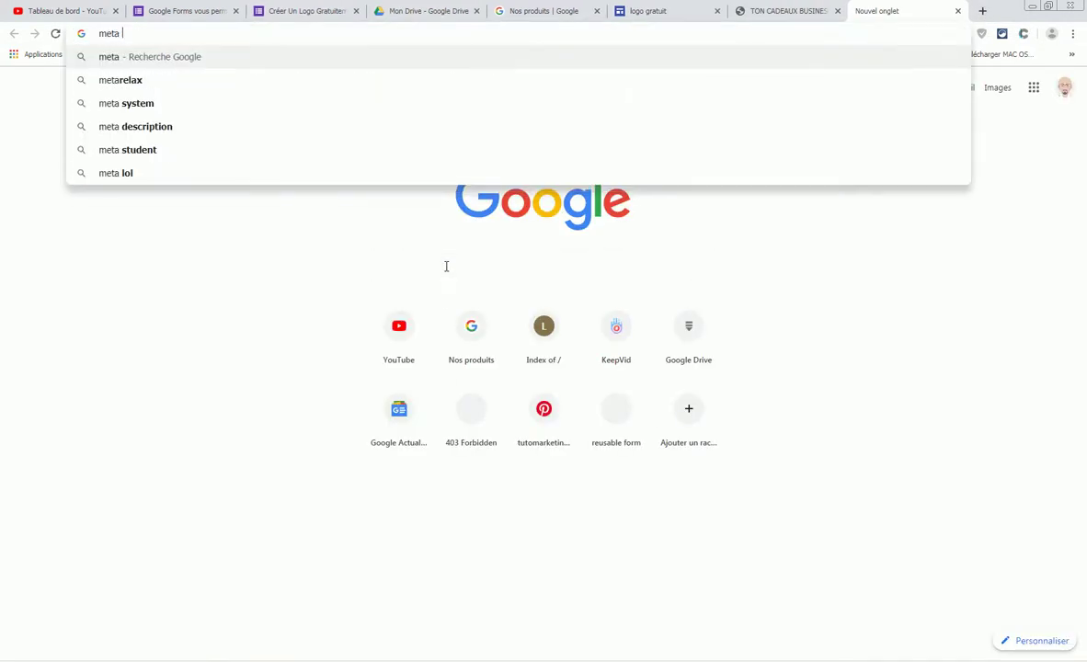
{"action": "type", "text": "no fol"}
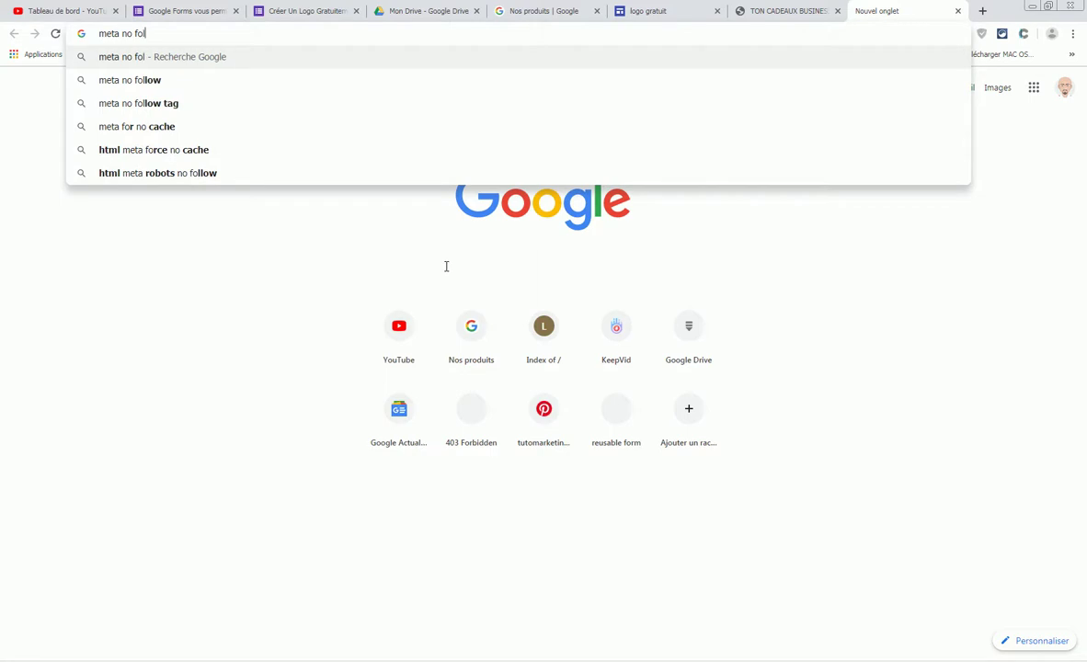
{"action": "type", "text": "oow"}
{"action": "key", "text": "Return"}
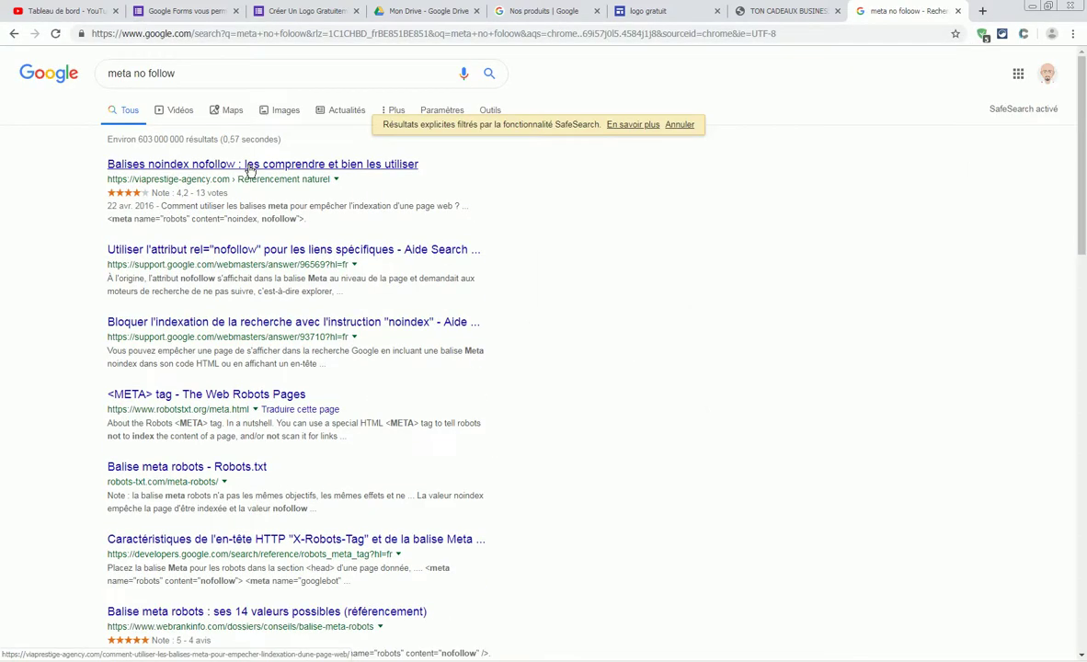
{"action": "right_click", "coordinate": [418, 256]}
{"action": "left_click", "coordinate": [460, 241]}
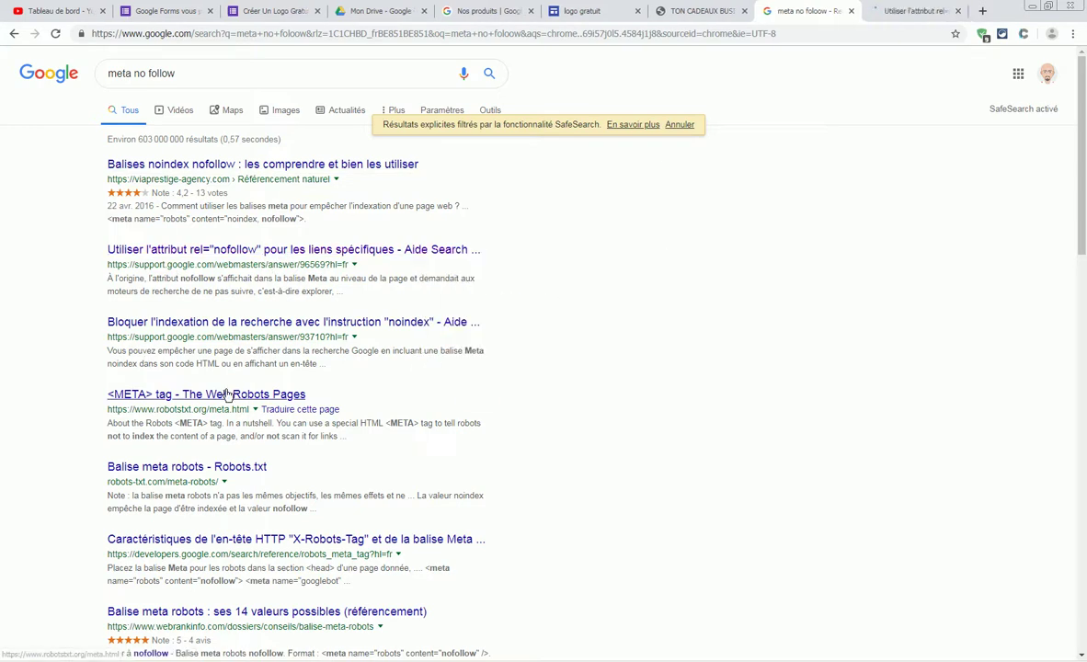
{"action": "right_click", "coordinate": [214, 395]}
{"action": "left_click", "coordinate": [241, 405]}
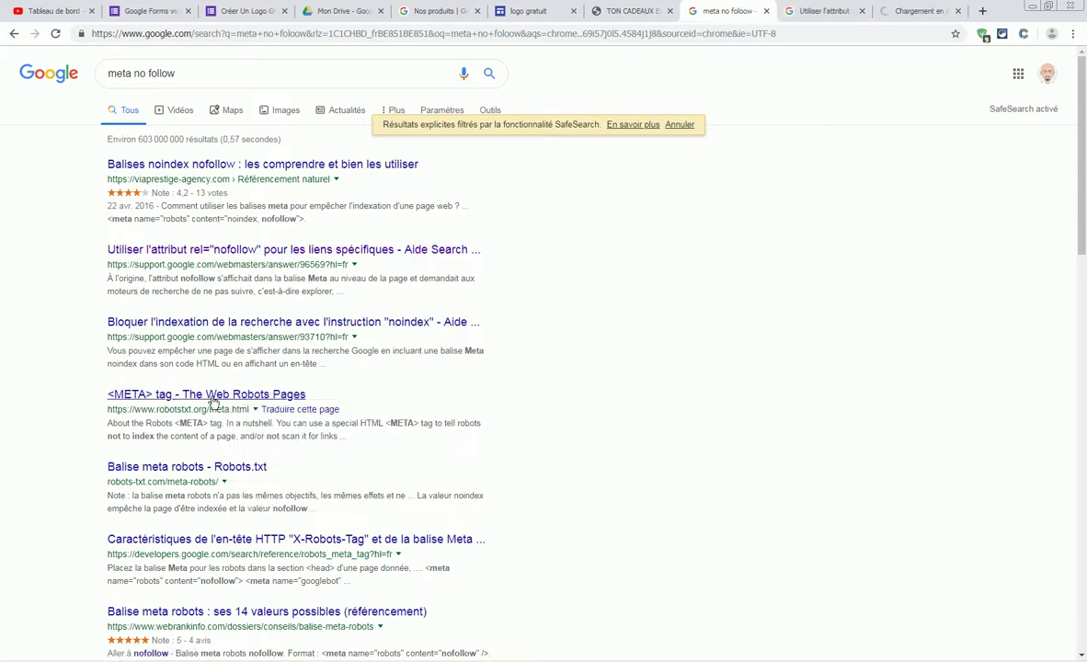
{"action": "left_click", "coordinate": [889, 13]}
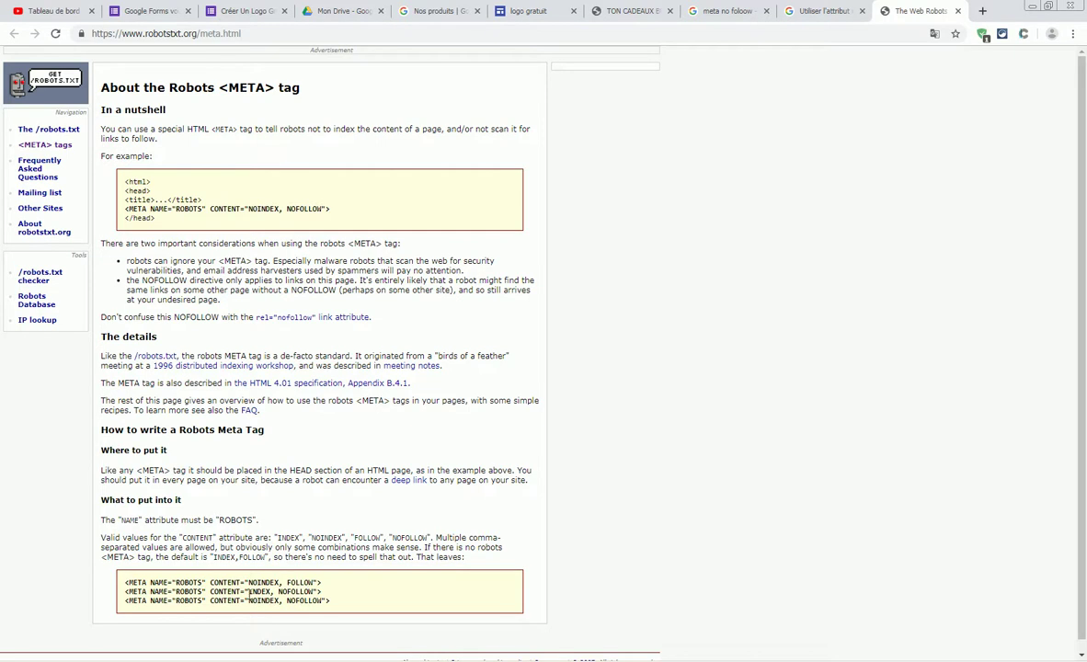
- Copy the three example META robots lines from the robotstxt.org article
{"action": "left_click_drag", "start_coordinate": [142, 583], "coordinate": [339, 604]}
{"action": "right_click", "coordinate": [323, 604]}
{"action": "left_click", "coordinate": [388, 511]}
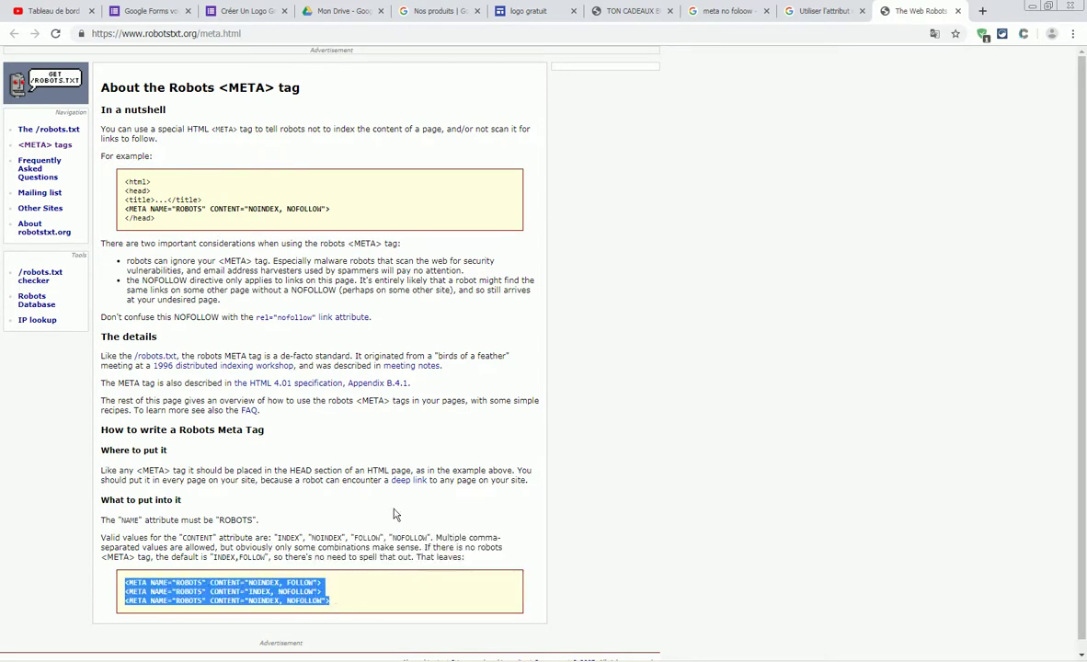
{"action": "key", "text": "alt+Tab"}
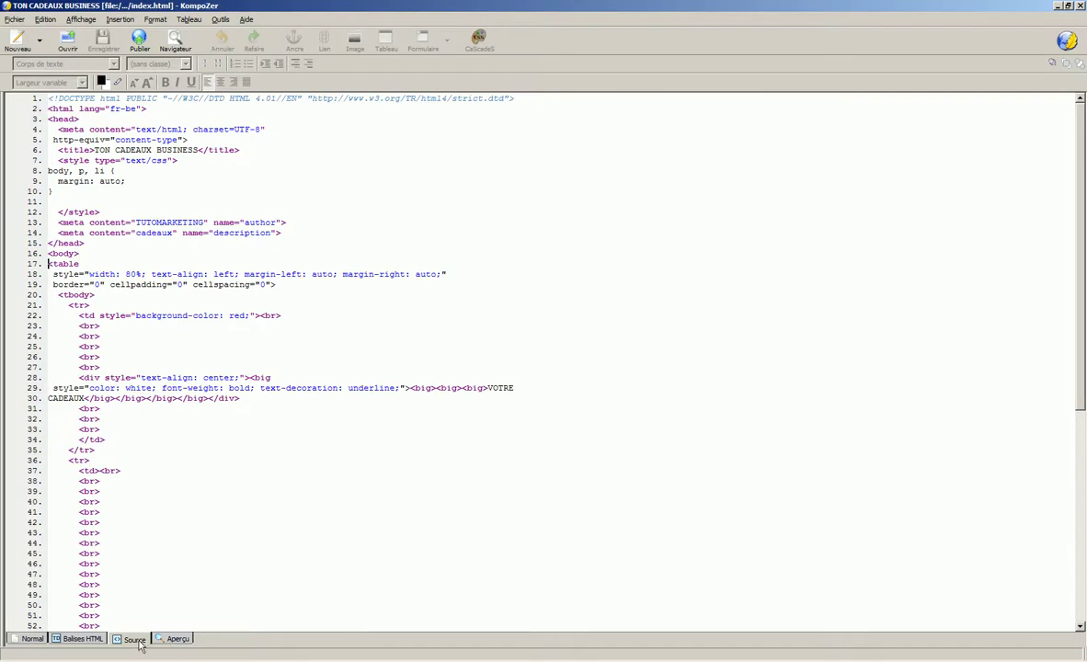
- Paste the three robots META lines after the content-type meta line, then return to Normal view
{"action": "left_click", "coordinate": [266, 130]}
{"action": "left_click", "coordinate": [205, 142]}
{"action": "key", "text": "Return"}
{"action": "key", "text": "ctrl+v"}
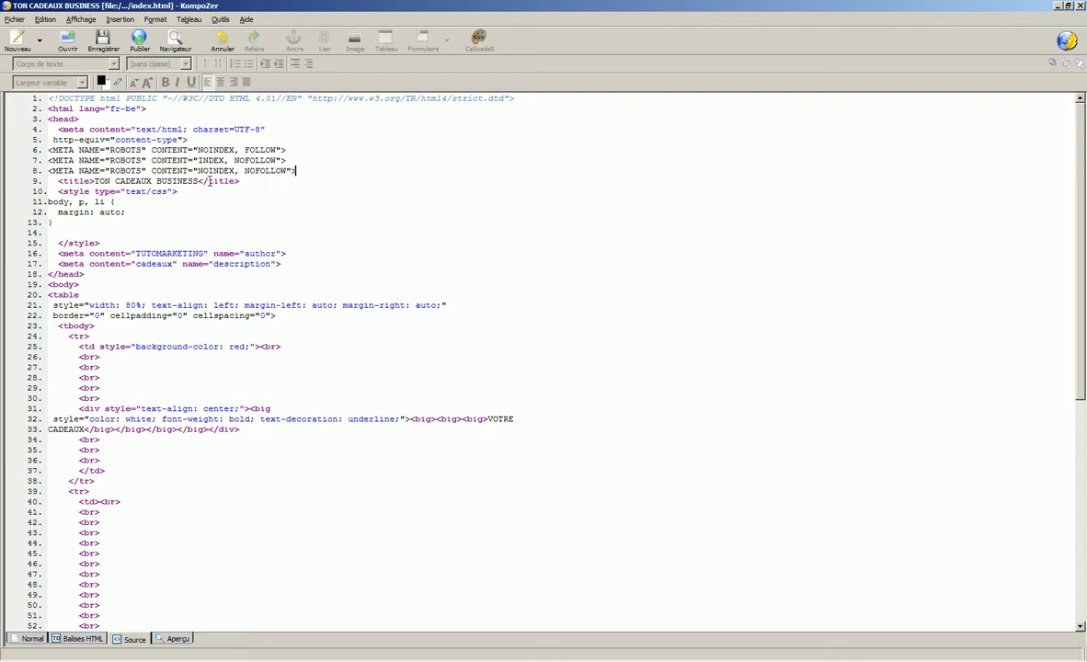
{"action": "left_click", "coordinate": [102, 41]}
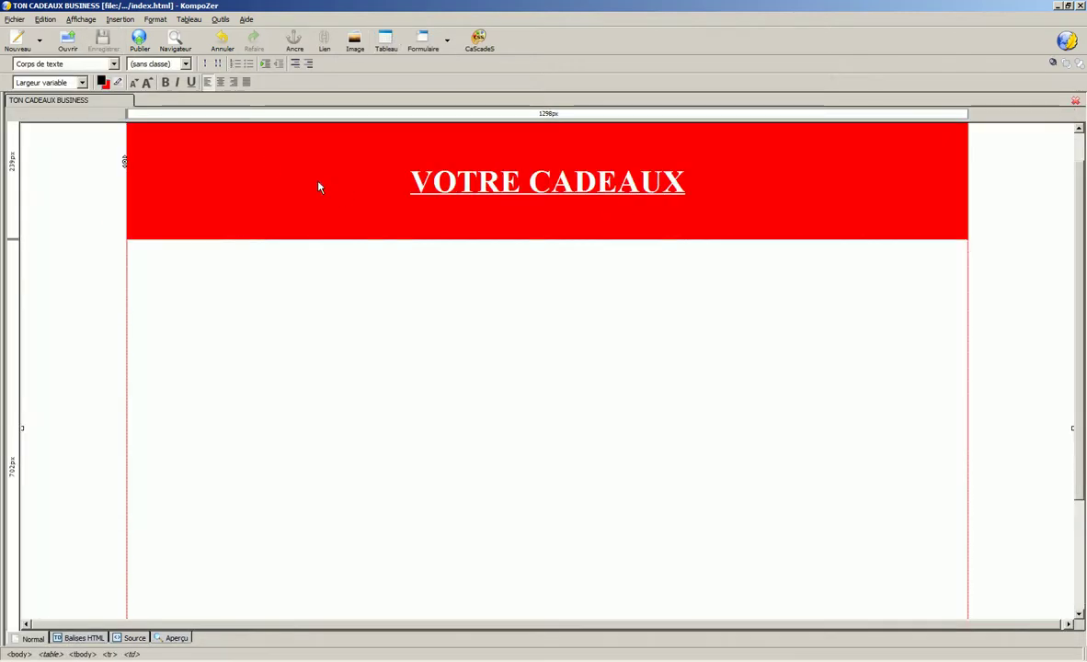
- Type 'Merci pour ton Inscription Clique sur le lien Ci-Dessous pour recevoir Ton Cadeaux' under the banner
{"action": "left_click", "coordinate": [228, 306]}
{"action": "type", "text": "ME"}
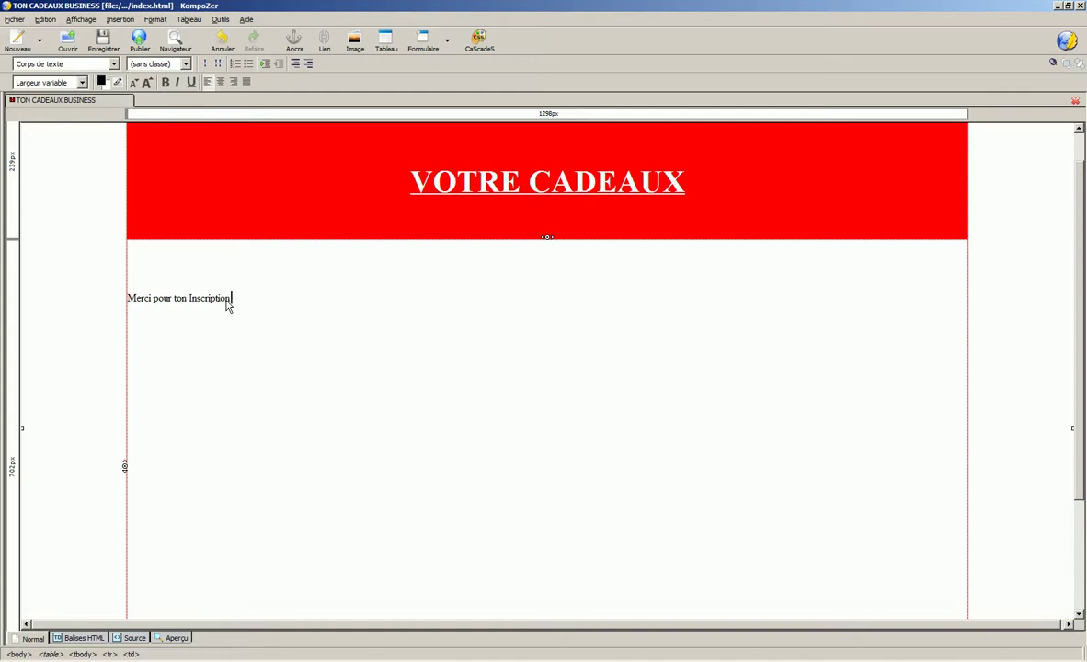
{"action": "type", "text": "ique sur le lien Ci-Dessous pour recevoir Ton Cadeaux"}
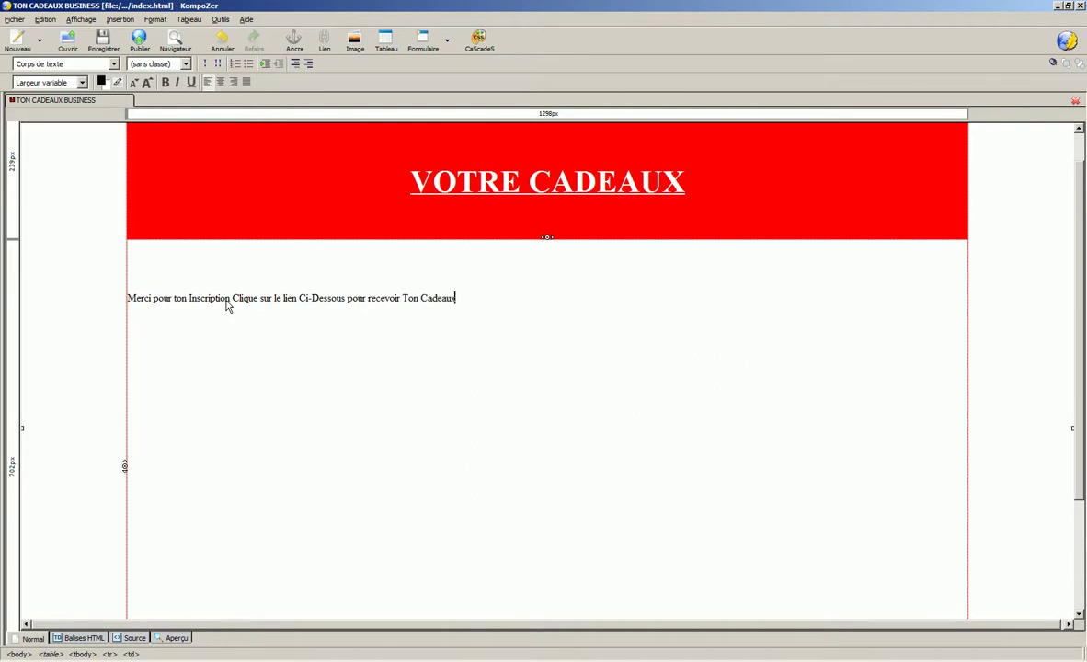
- Centre the thank-you sentence and format it as a Titre 1 heading
{"action": "left_click_drag", "start_coordinate": [128, 299], "coordinate": [576, 306]}
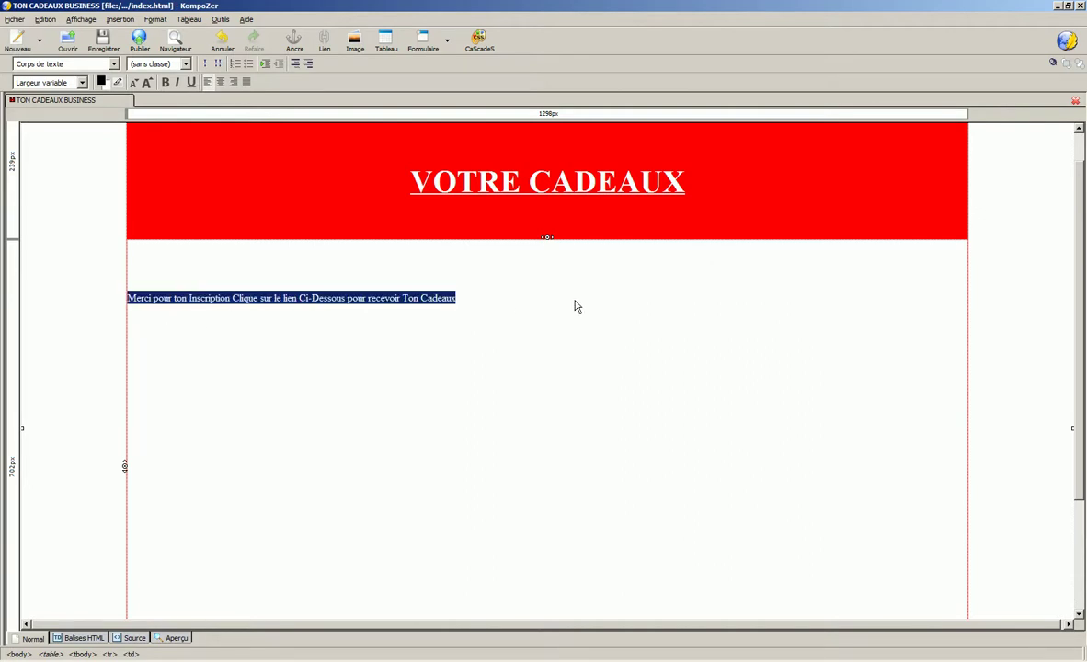
{"action": "left_click", "coordinate": [220, 82]}
{"action": "left_click", "coordinate": [112, 64]}
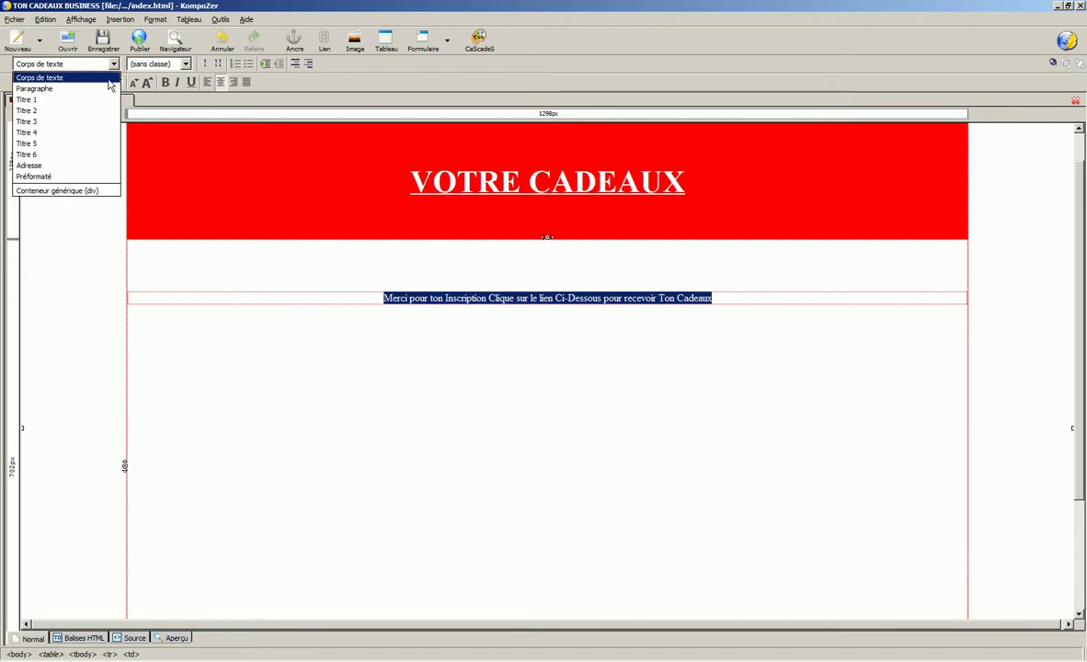
{"action": "left_click", "coordinate": [93, 111]}
{"action": "left_click", "coordinate": [107, 63]}
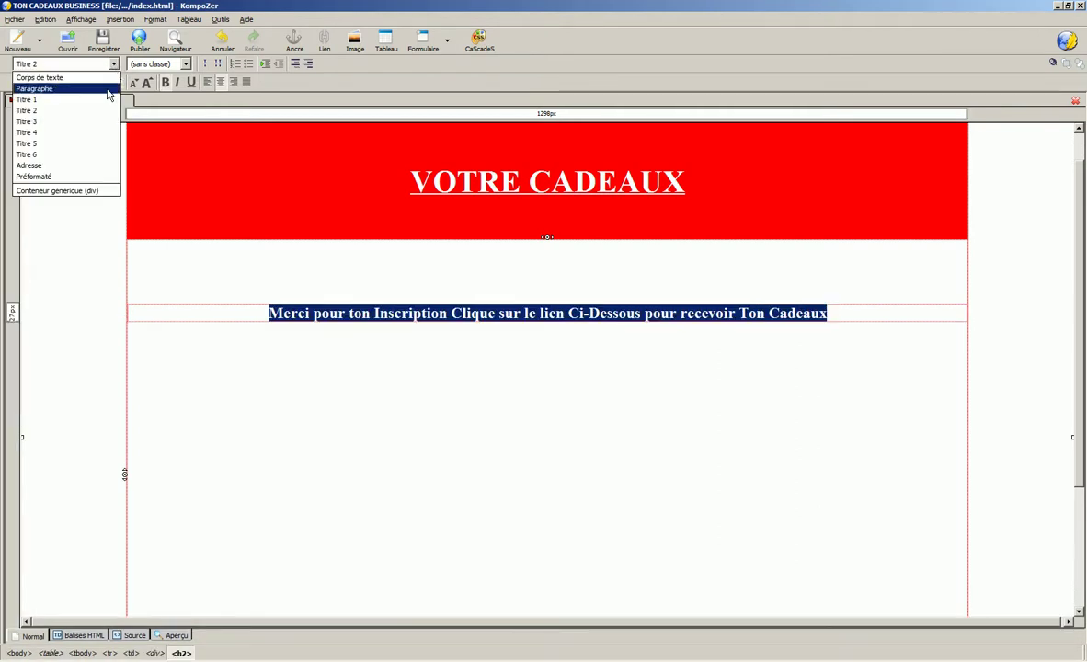
{"action": "left_click", "coordinate": [110, 100]}
{"action": "left_click", "coordinate": [252, 338]}
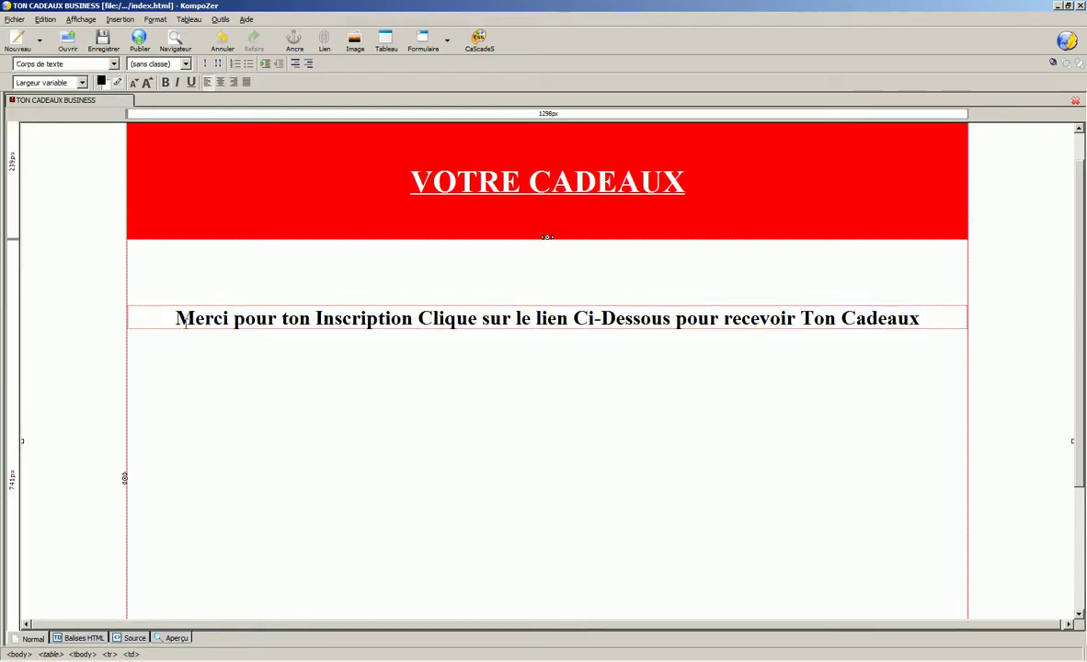
- Colour the word Merci red
{"action": "left_click_drag", "start_coordinate": [176, 319], "coordinate": [229, 318]}
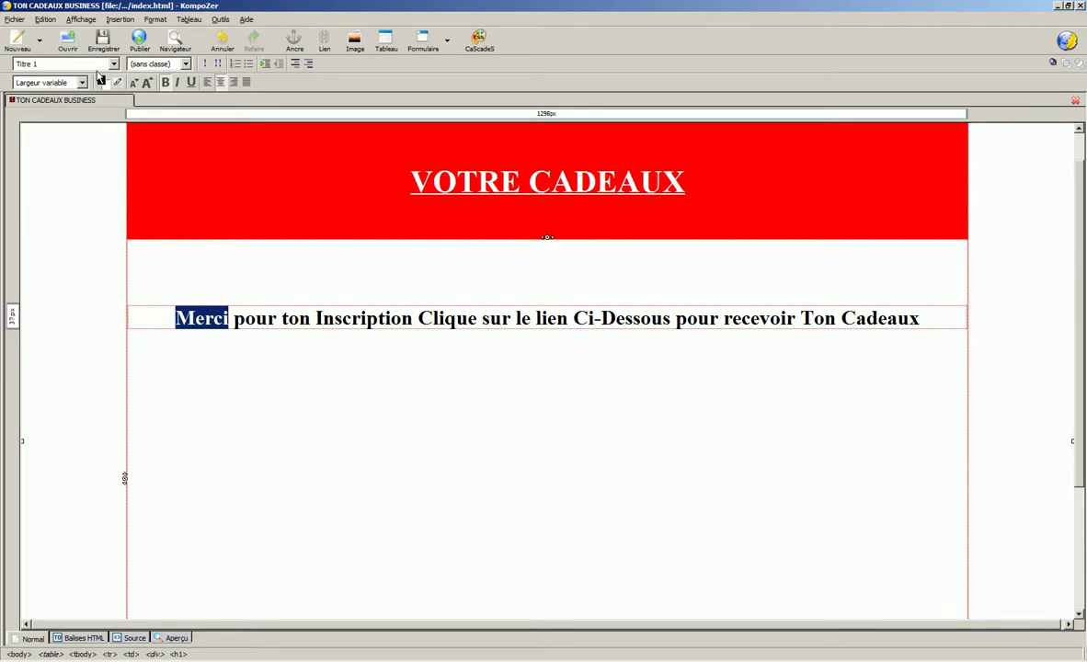
{"action": "left_click", "coordinate": [101, 82]}
{"action": "left_click", "coordinate": [174, 94]}
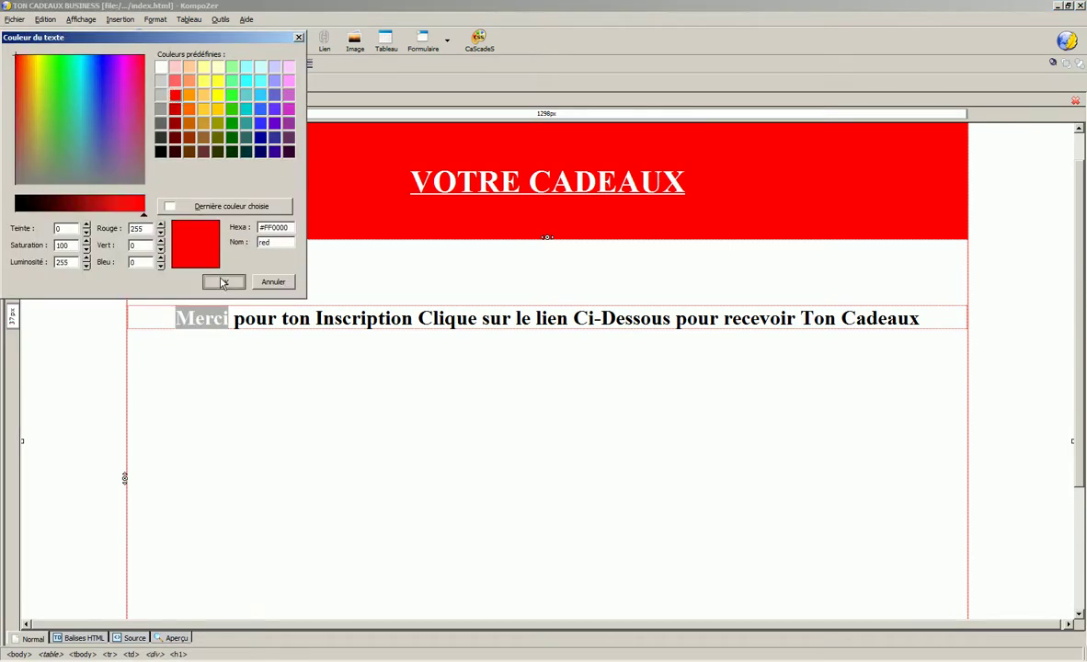
{"action": "left_click", "coordinate": [222, 281]}
{"action": "left_click", "coordinate": [304, 401]}
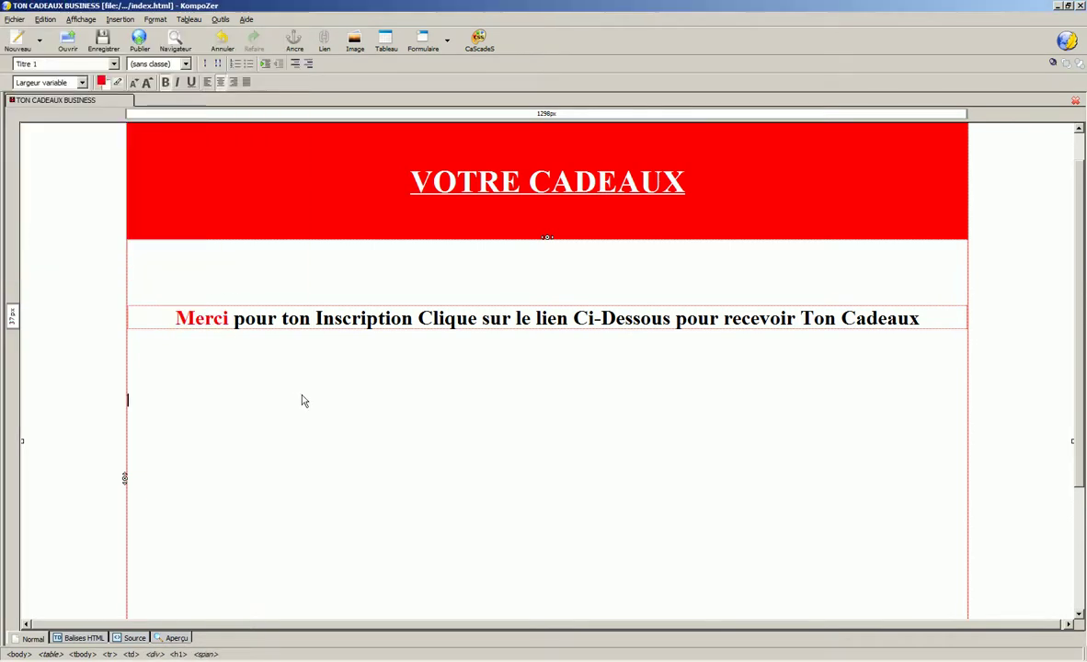
- Break the heading before Clique and add !! after Inscription
{"action": "left_click", "coordinate": [418, 318]}
{"action": "key", "text": "Return"}
{"action": "left_click", "coordinate": [681, 324]}
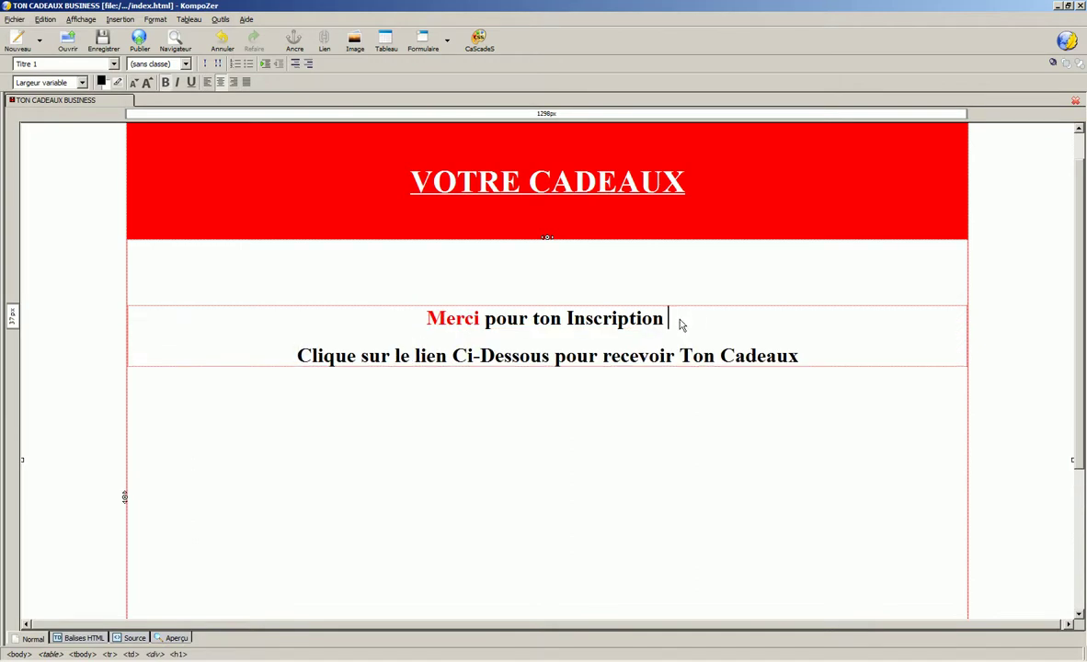
{"action": "type", "text": "!!"}
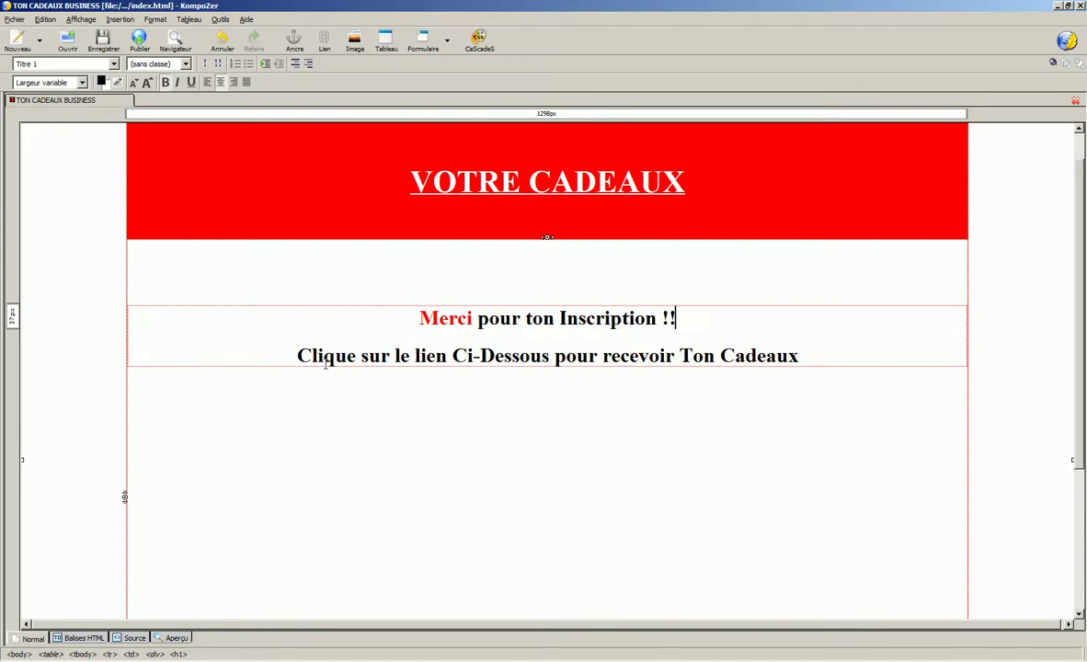
- Colour Ton Cadeaux blue
{"action": "left_click", "coordinate": [811, 361]}
{"action": "left_click_drag", "start_coordinate": [685, 358], "coordinate": [827, 364]}
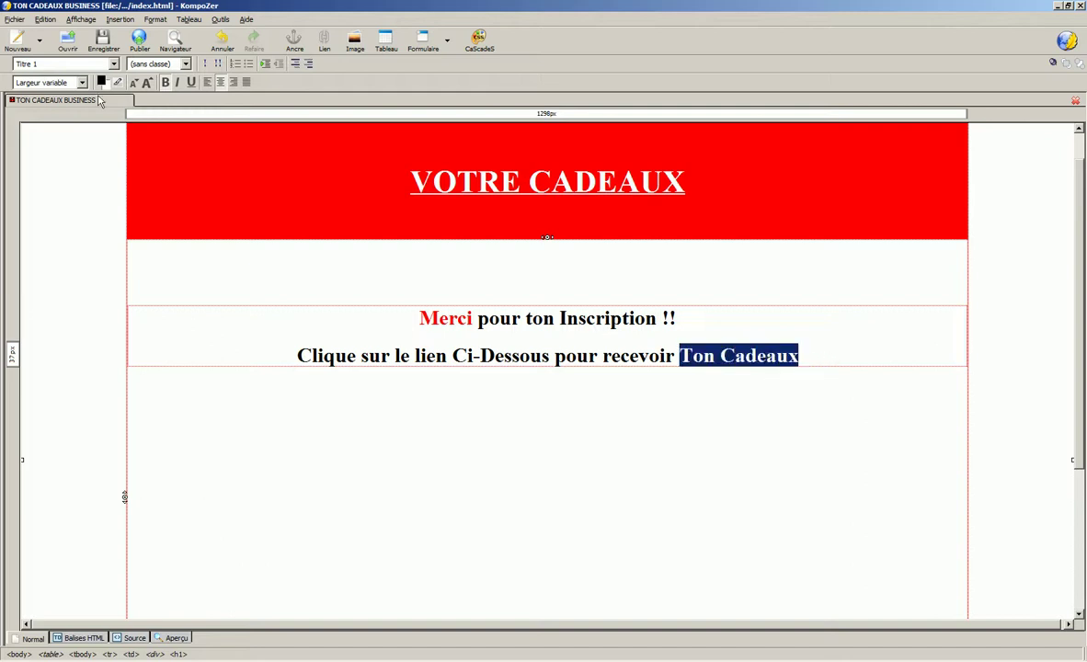
{"action": "left_click", "coordinate": [101, 82]}
{"action": "left_click", "coordinate": [261, 110]}
{"action": "left_click", "coordinate": [222, 281]}
{"action": "left_click", "coordinate": [705, 359]}
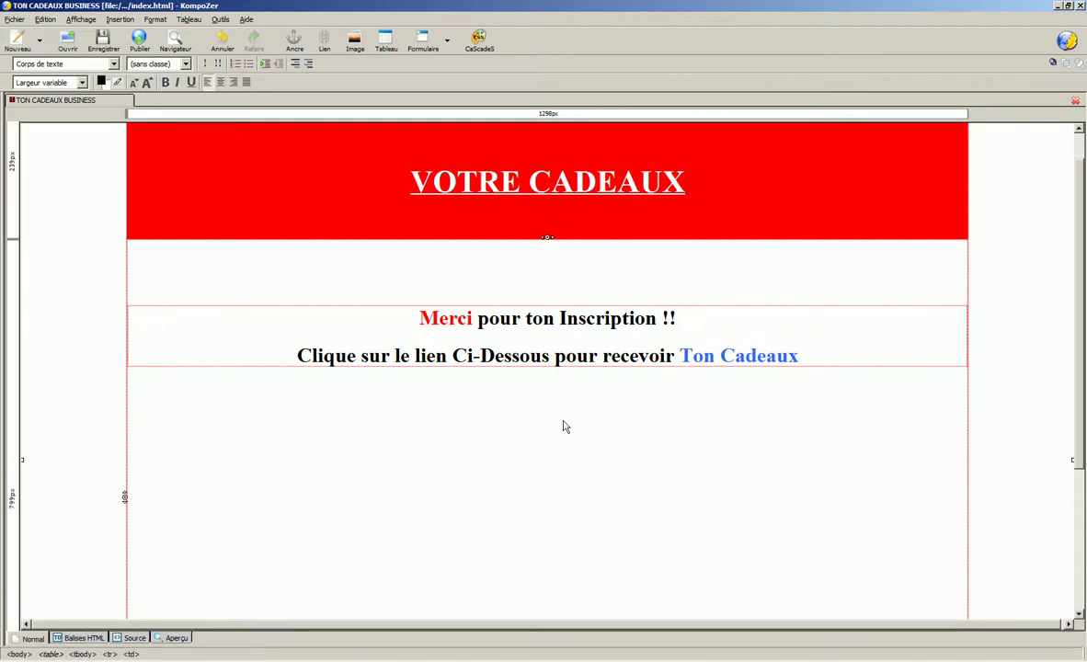
{"action": "left_click", "coordinate": [405, 411]}
{"action": "scroll", "coordinate": [451, 346], "scroll_direction": "down", "scroll_amount": 3}
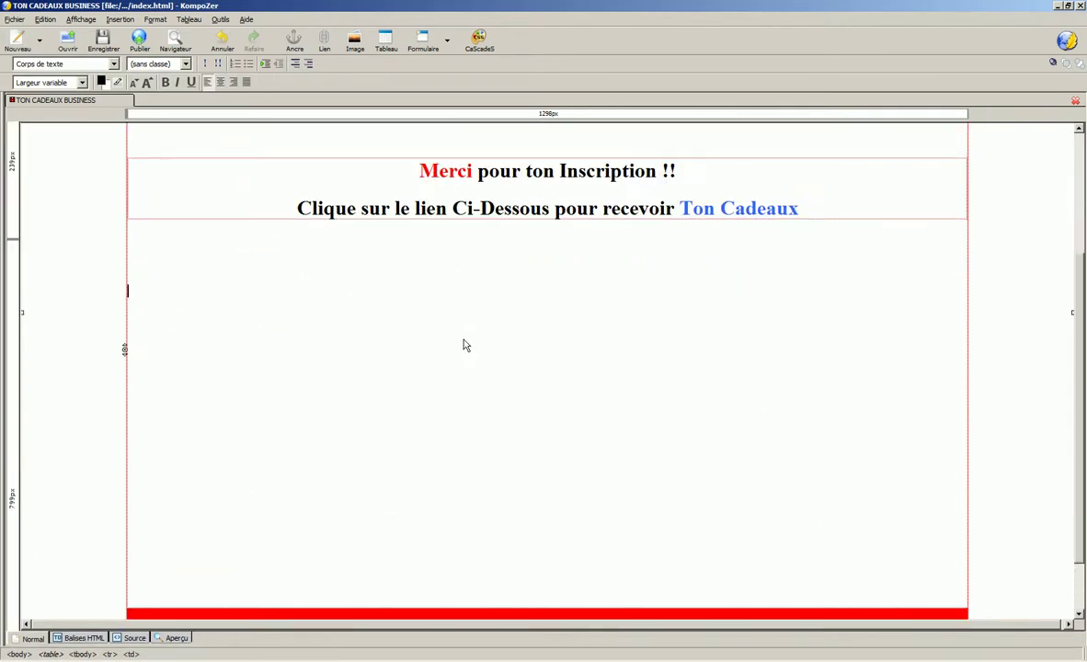
{"action": "scroll", "coordinate": [423, 350], "scroll_direction": "up", "scroll_amount": 3}
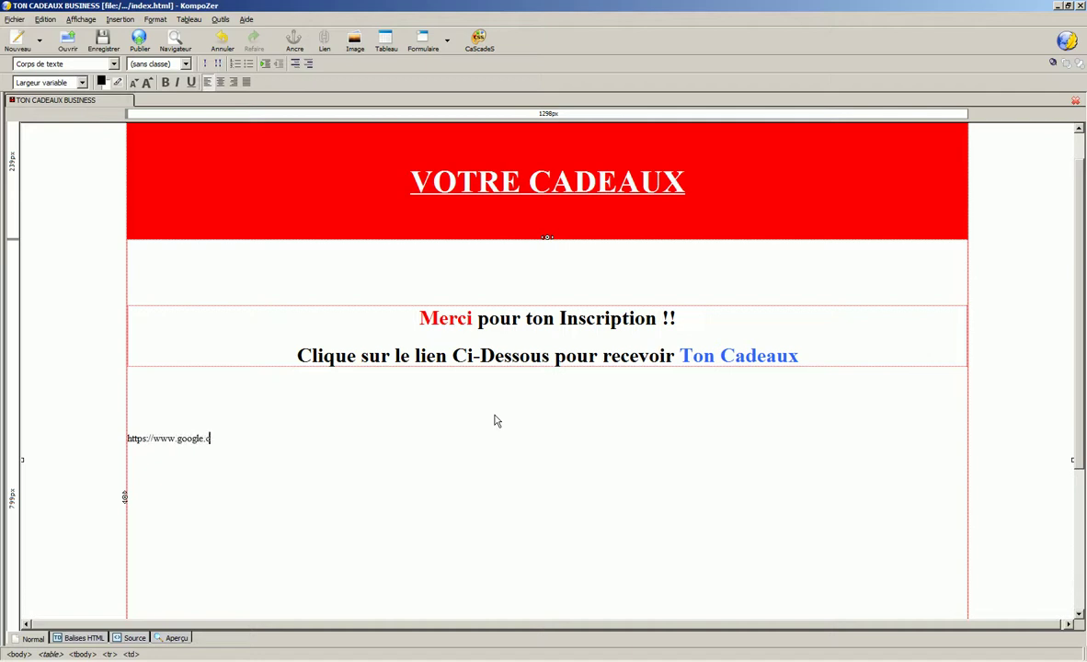
{"action": "left_click_drag", "start_coordinate": [243, 442], "coordinate": [130, 446]}
{"action": "left_click", "coordinate": [219, 82]}
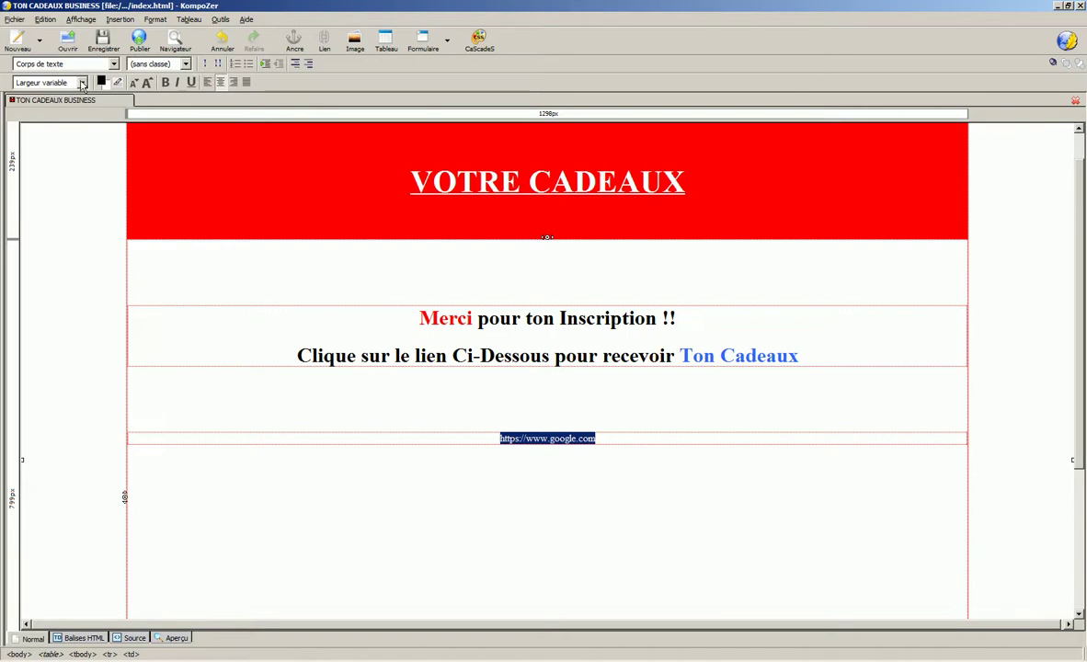
{"action": "left_click", "coordinate": [114, 64]}
{"action": "left_click", "coordinate": [25, 109]}
{"action": "left_click", "coordinate": [408, 446]}
{"action": "left_click_drag", "start_coordinate": [468, 456], "coordinate": [692, 451]}
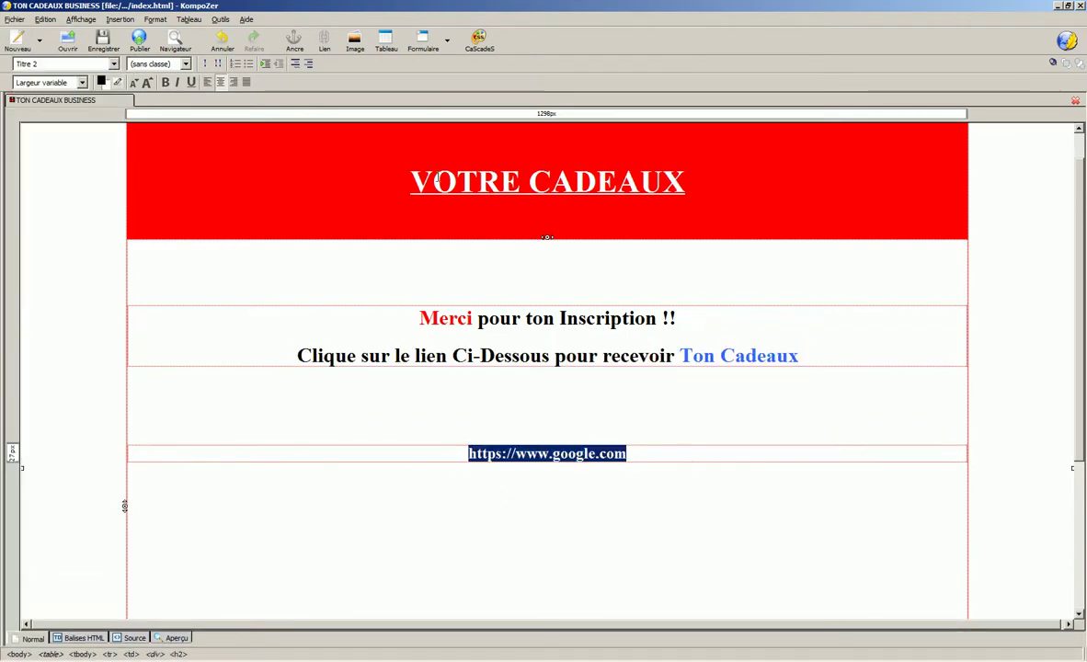
{"action": "left_click", "coordinate": [323, 50]}
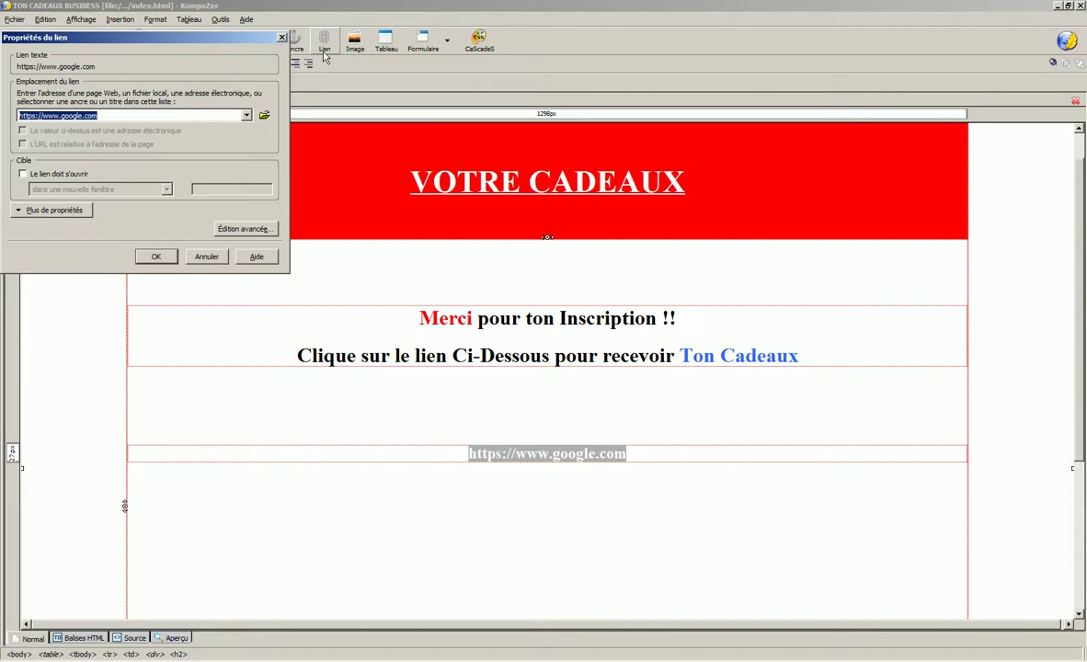
{"action": "left_click", "coordinate": [46, 173]}
{"action": "left_click", "coordinate": [167, 264]}
- Save the page with Enregistrer
{"action": "scroll", "coordinate": [573, 463], "scroll_direction": "down", "scroll_amount": 6}
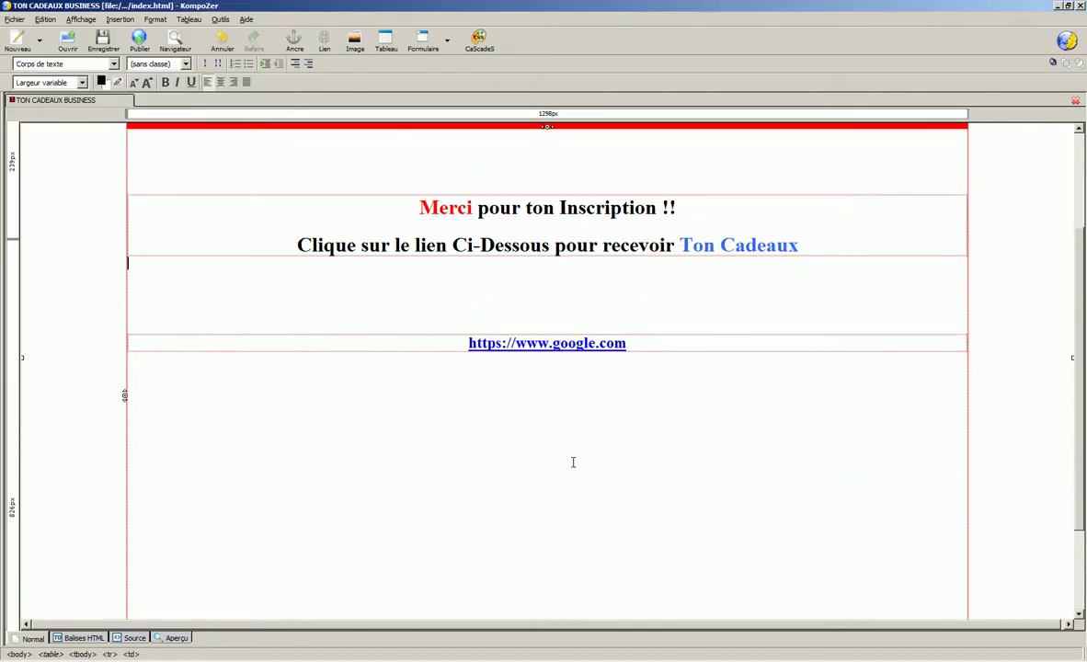
{"action": "scroll", "coordinate": [572, 466], "scroll_direction": "up", "scroll_amount": 5}
{"action": "scroll", "coordinate": [570, 468], "scroll_direction": "up", "scroll_amount": 1}
{"action": "left_click", "coordinate": [102, 42]}
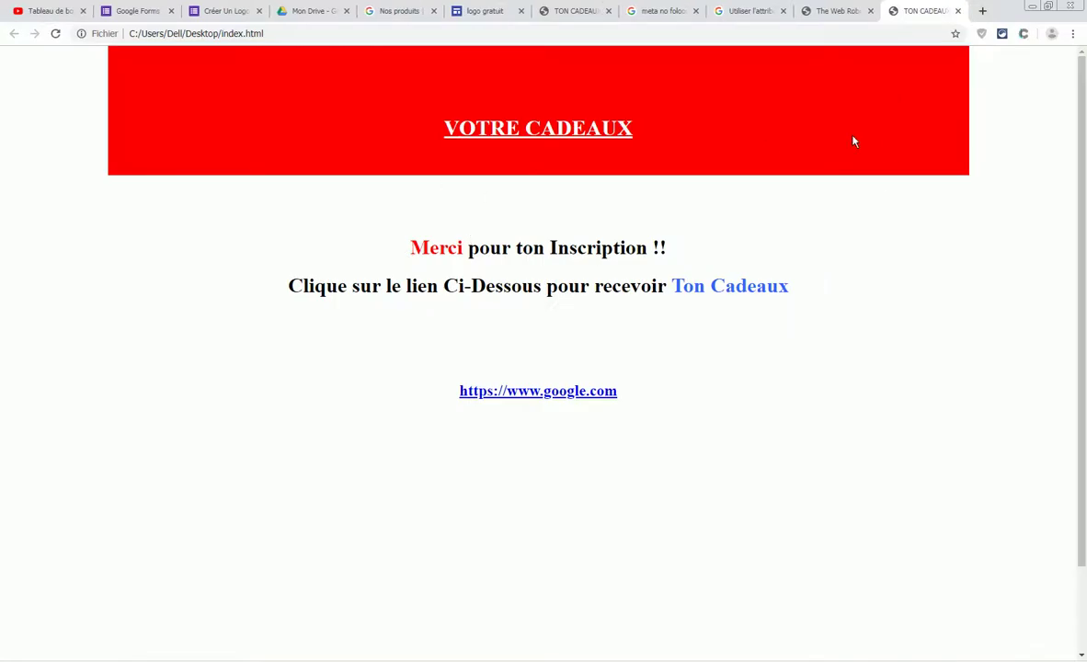
{"action": "scroll", "coordinate": [696, 281], "scroll_direction": "down", "scroll_amount": 2}
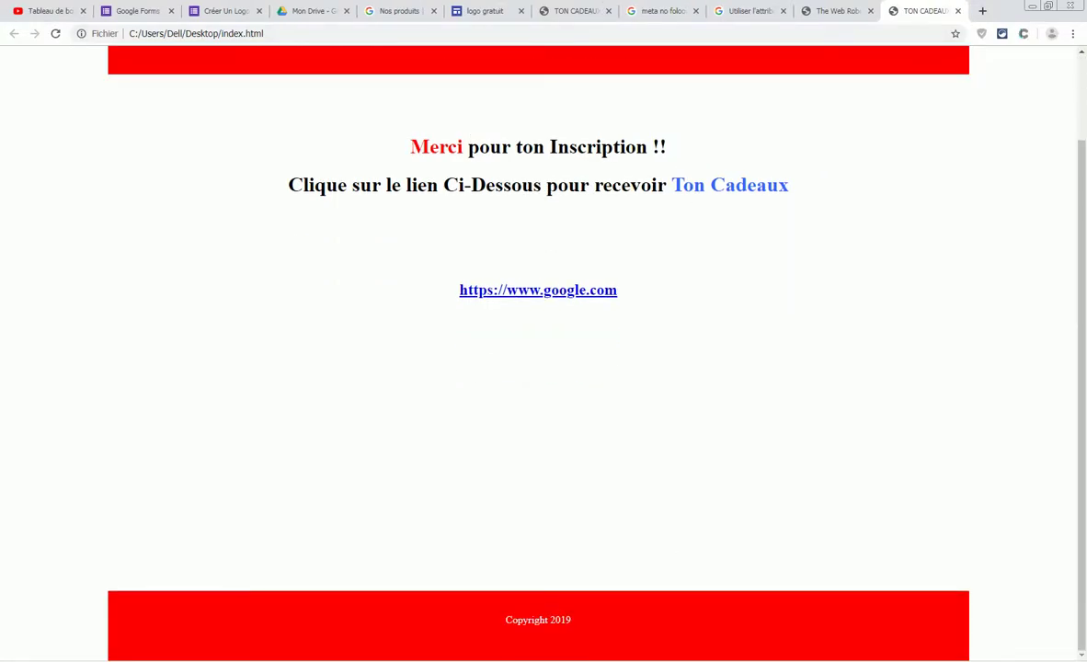
{"action": "key", "text": "alt+Tab"}
{"action": "left_click", "coordinate": [468, 549]}
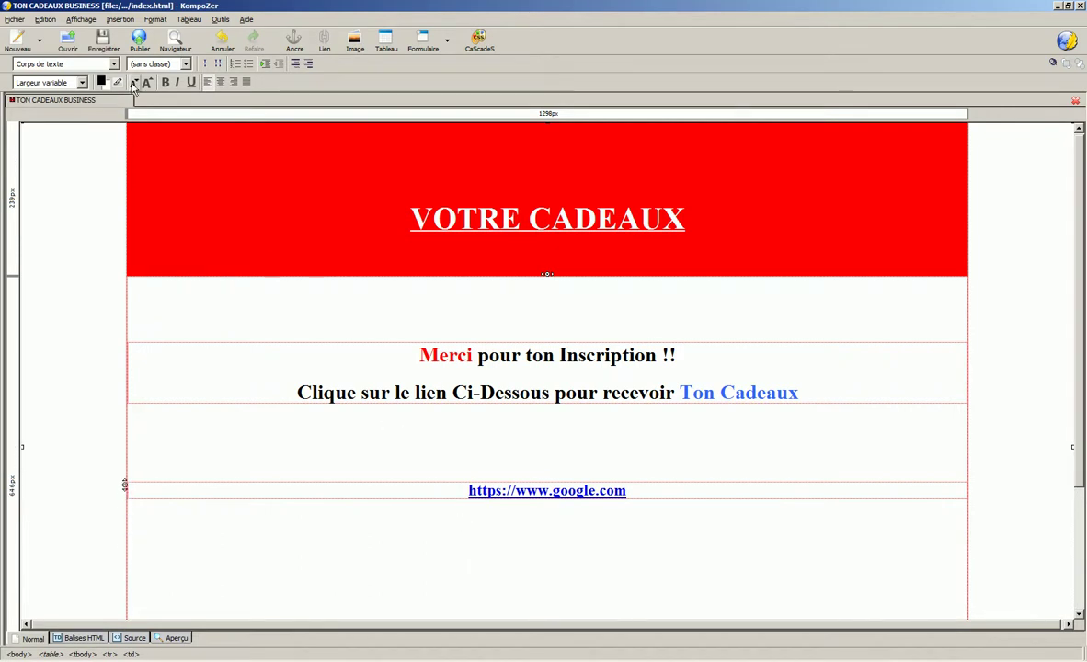
{"action": "left_click", "coordinate": [176, 42]}
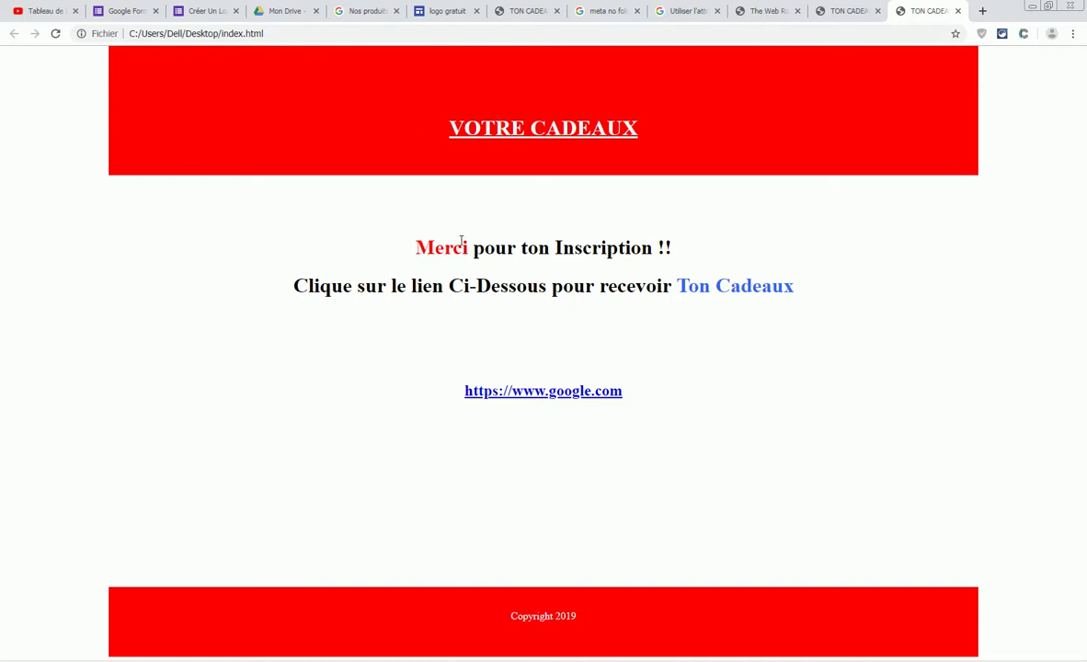
{"action": "left_click_drag", "start_coordinate": [419, 246], "coordinate": [855, 309]}
{"action": "left_click_drag", "start_coordinate": [458, 395], "coordinate": [629, 377]}
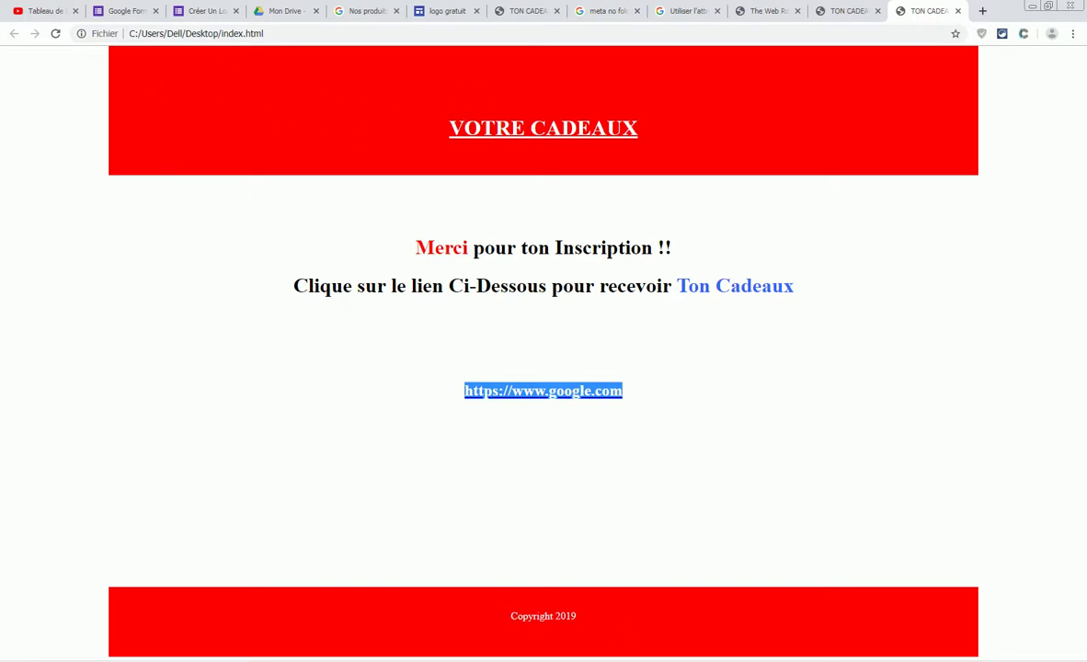
{"action": "key", "text": "alt+Tab"}
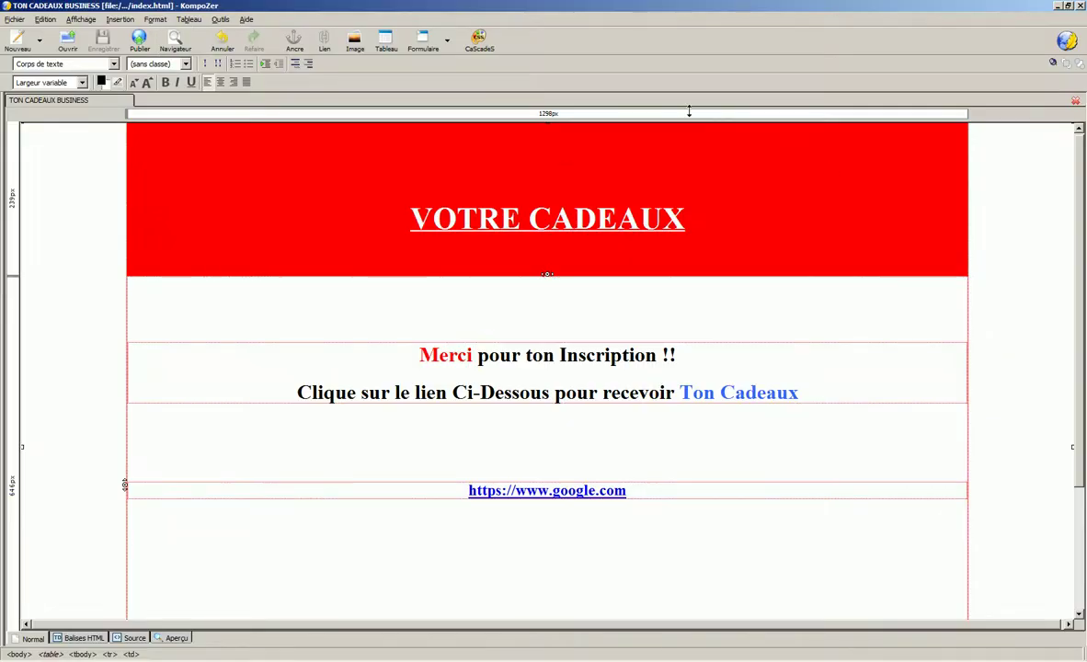
{"action": "left_click", "coordinate": [1057, 7]}
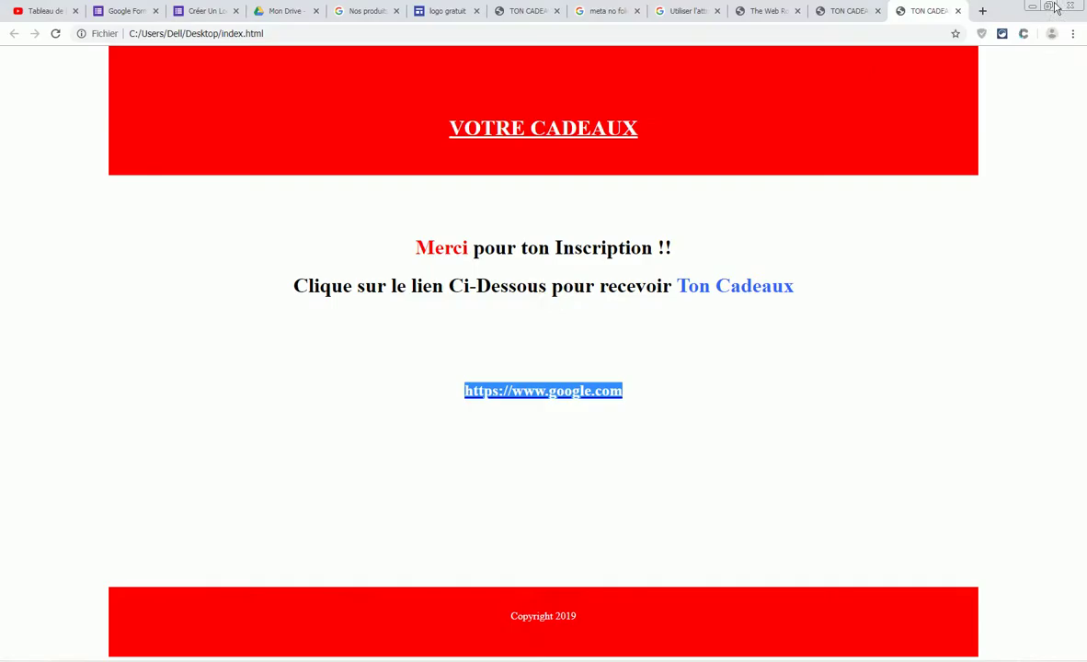
{"action": "left_click", "coordinate": [1032, 6]}
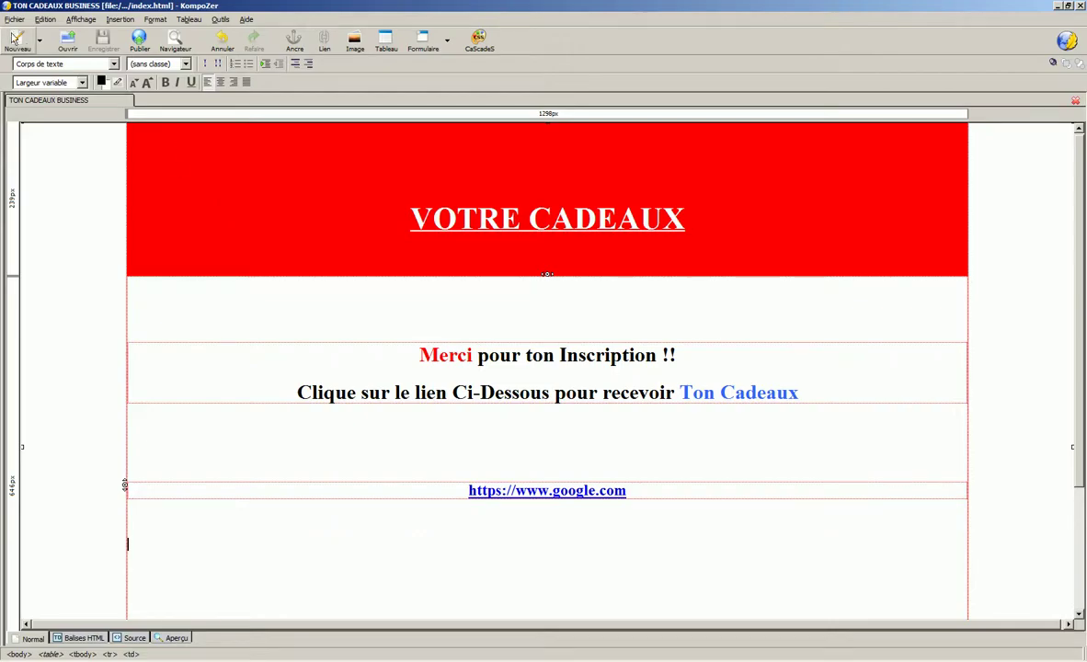
- Save As index.html on the Bureau, confirm replacing it, and minimize KompoZer
{"action": "left_click", "coordinate": [15, 19]}
{"action": "left_click", "coordinate": [42, 114]}
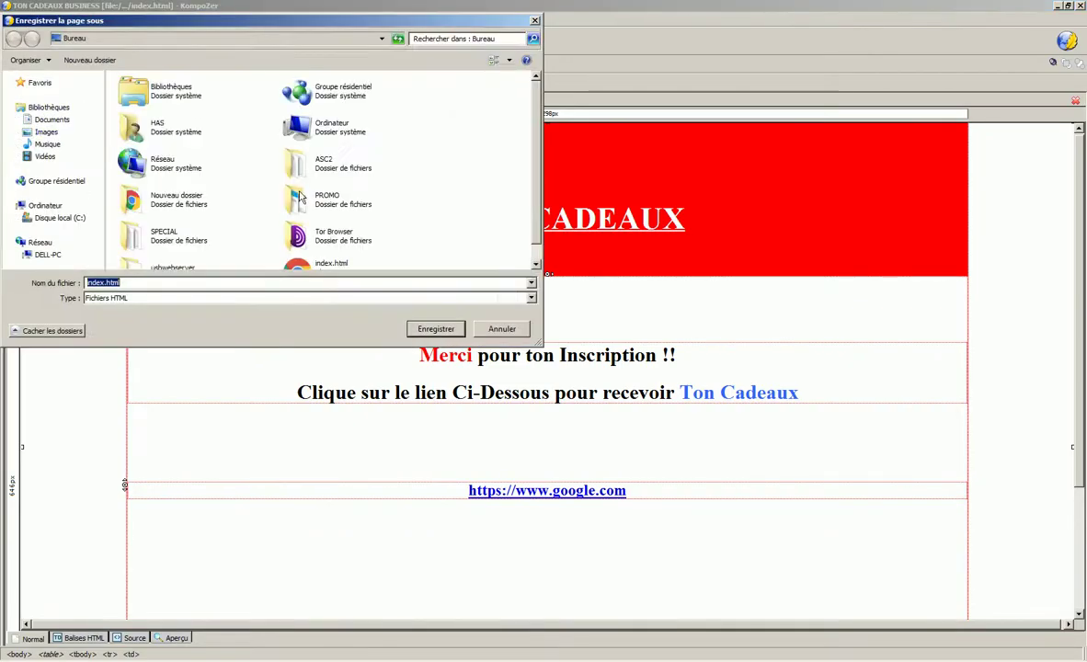
{"action": "left_click", "coordinate": [445, 335]}
{"action": "left_click", "coordinate": [582, 314]}
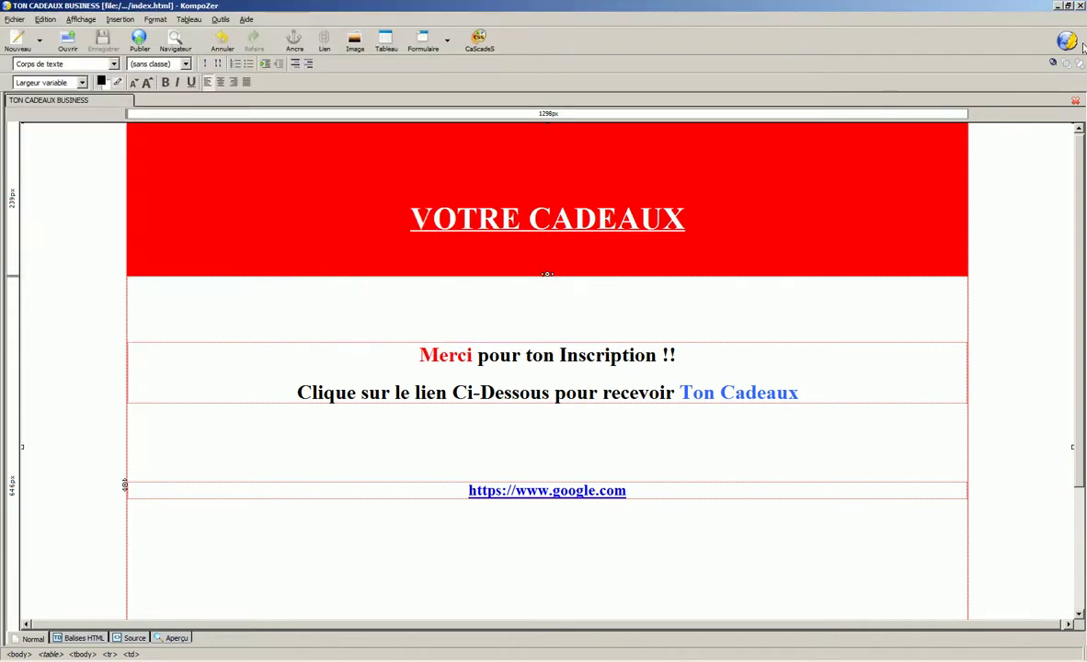
{"action": "left_click", "coordinate": [1057, 6]}
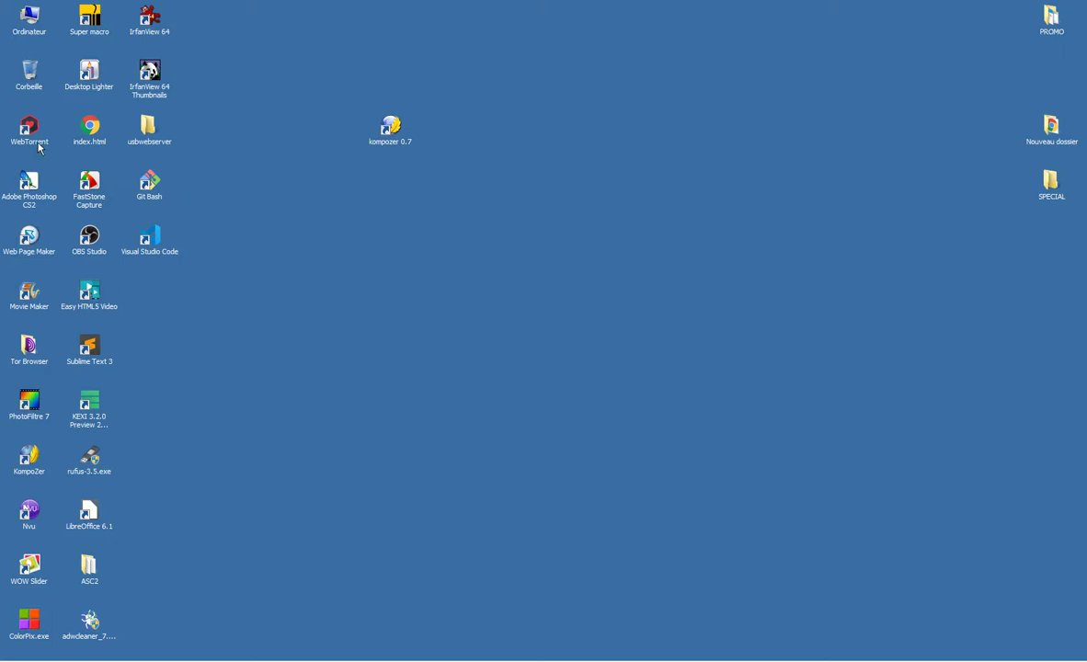
- Move index.html to the upper desktop and shift the usbwebserver, Git Bash and Visual Studio Code icons
{"action": "left_click_drag", "start_coordinate": [89, 128], "coordinate": [511, 297]}
{"action": "left_click_drag", "start_coordinate": [154, 136], "coordinate": [95, 136]}
{"action": "left_click_drag", "start_coordinate": [196, 128], "coordinate": [151, 249]}
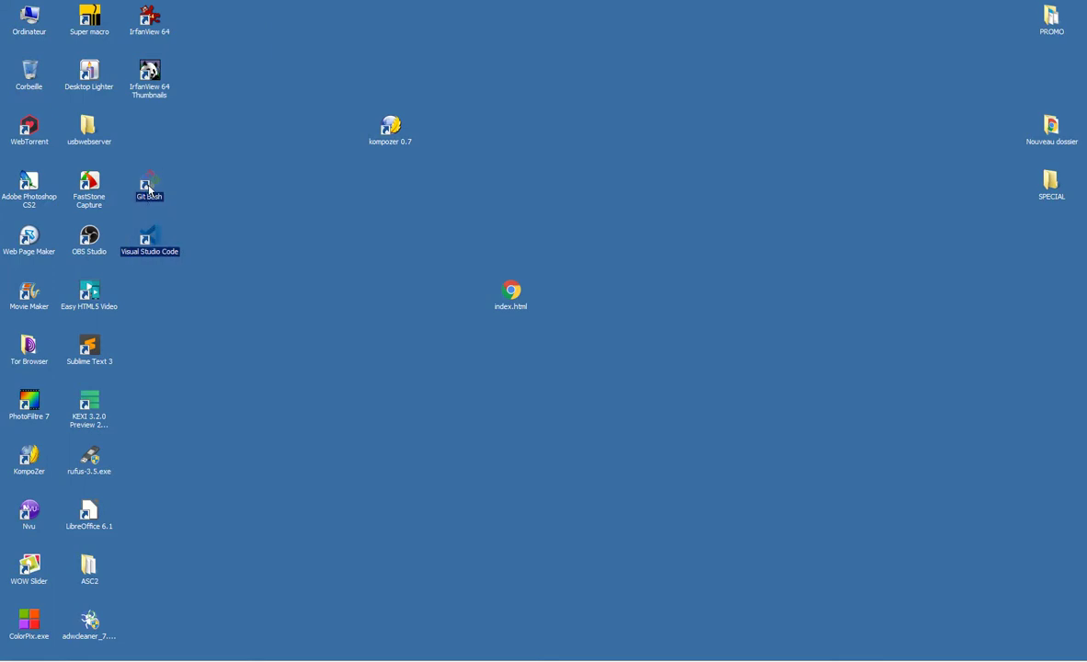
{"action": "left_click_drag", "start_coordinate": [147, 192], "coordinate": [147, 136]}
{"action": "left_click_drag", "start_coordinate": [511, 292], "coordinate": [784, 156]}
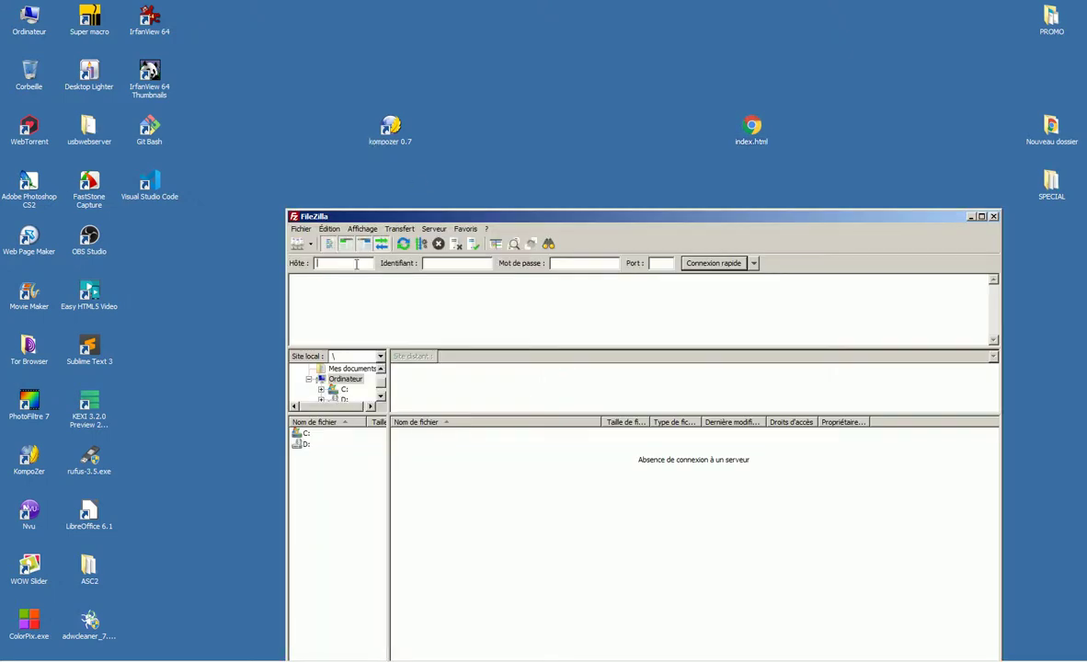
- Connect to the saved tutogratuit.be site and dismiss the update check
{"action": "left_click", "coordinate": [310, 244]}
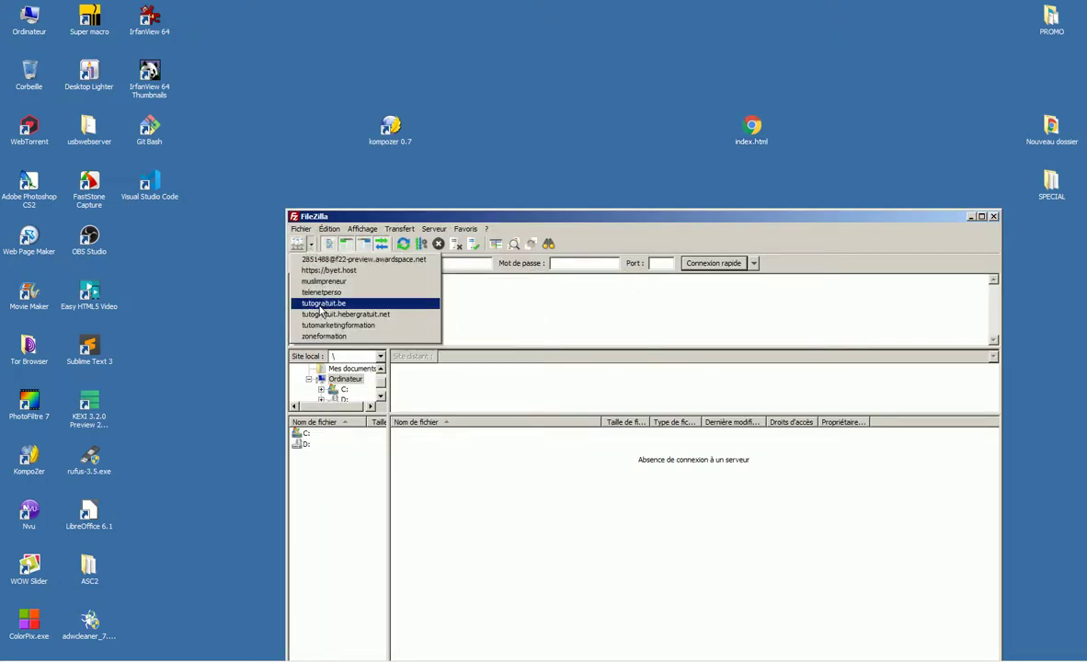
{"action": "left_click", "coordinate": [304, 302]}
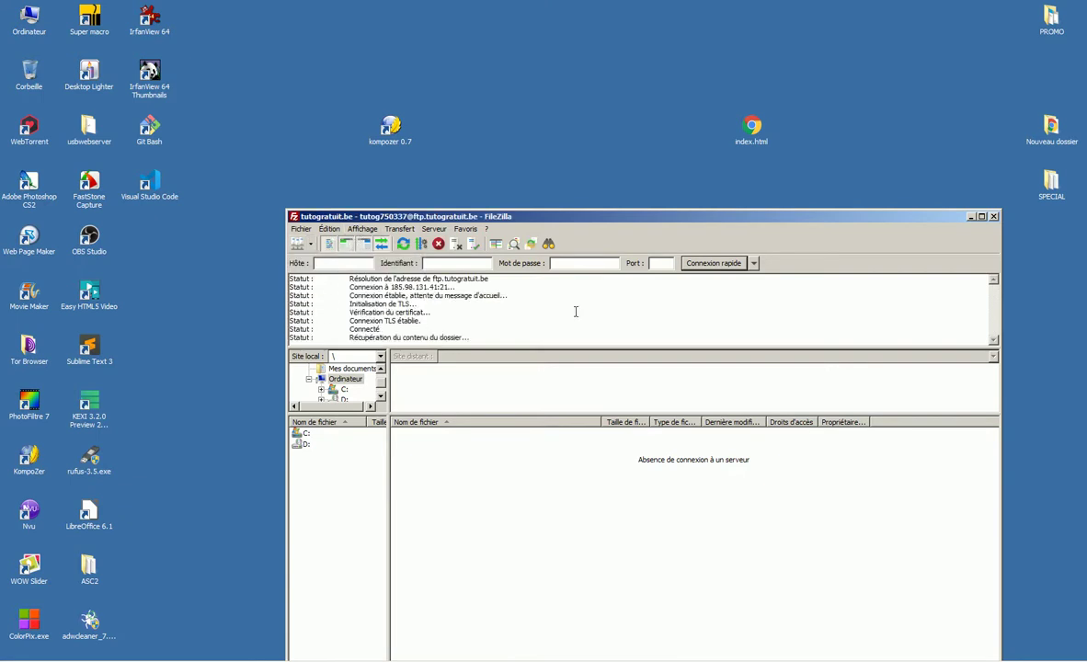
{"action": "left_click_drag", "start_coordinate": [618, 217], "coordinate": [633, 230]}
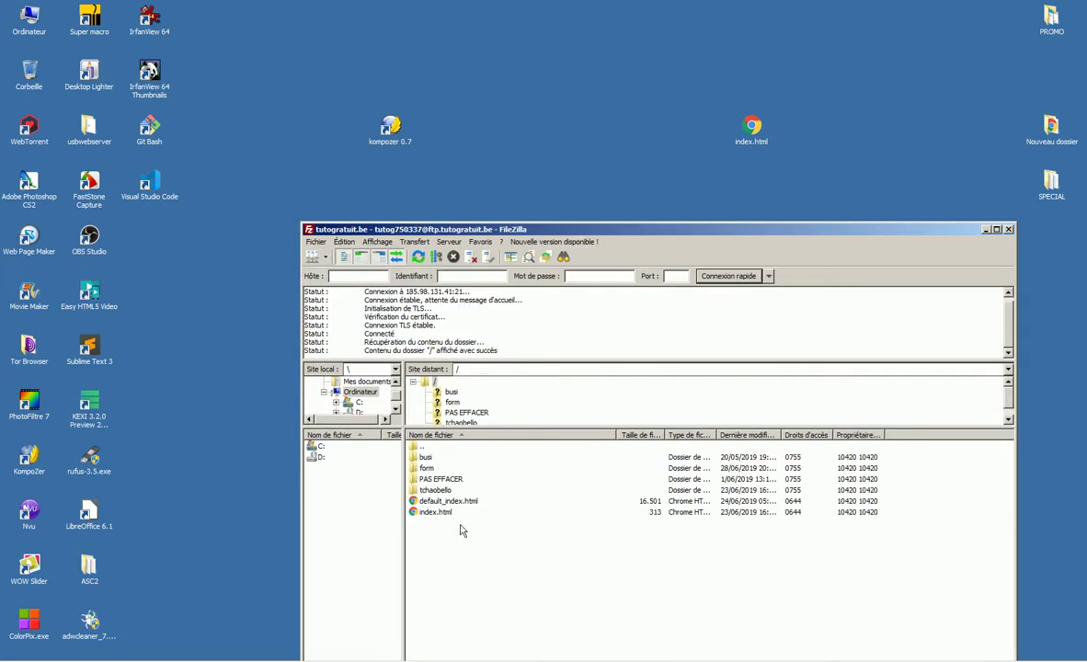
{"action": "left_click", "coordinate": [827, 280]}
- Create a folder named forms on the remote server
{"action": "right_click", "coordinate": [427, 518]}
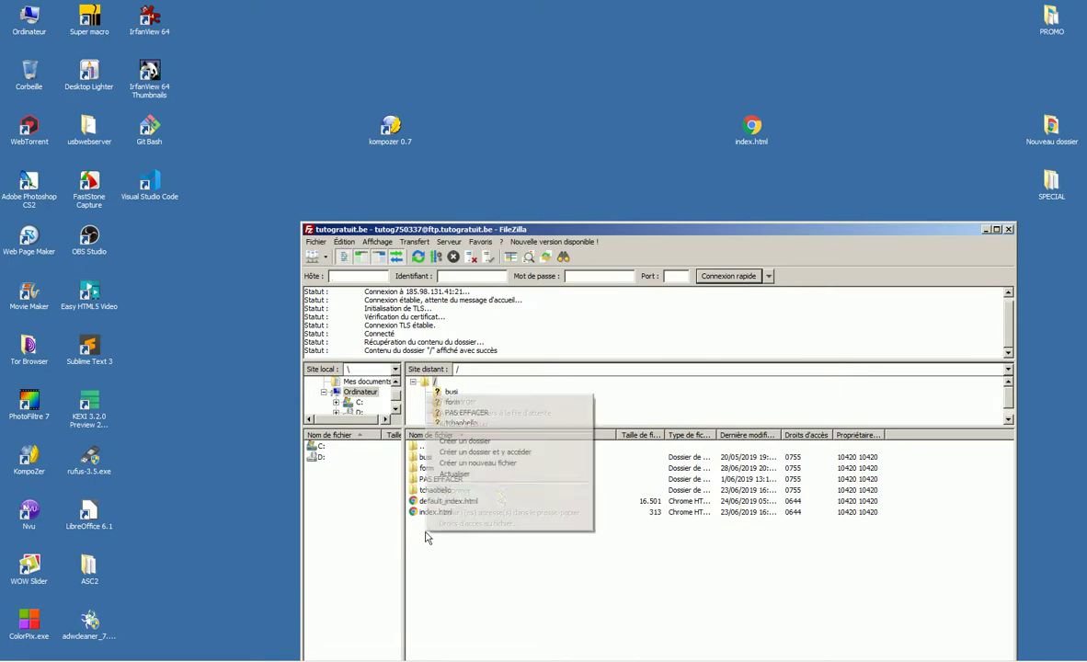
{"action": "left_click", "coordinate": [482, 557]}
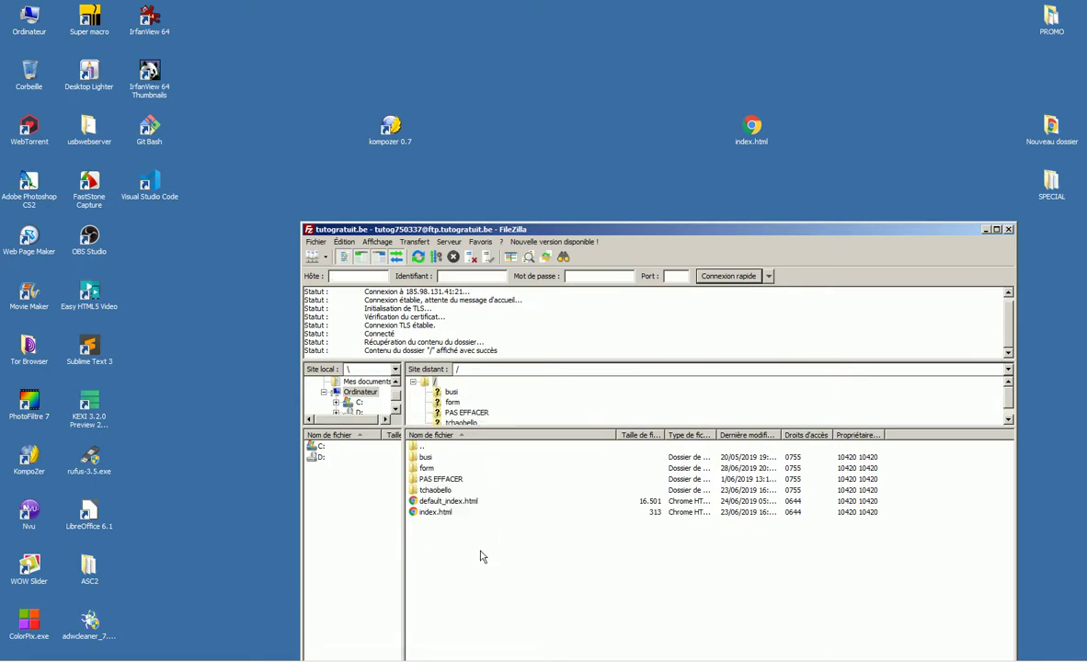
{"action": "right_click", "coordinate": [418, 550]}
{"action": "left_click", "coordinate": [479, 446]}
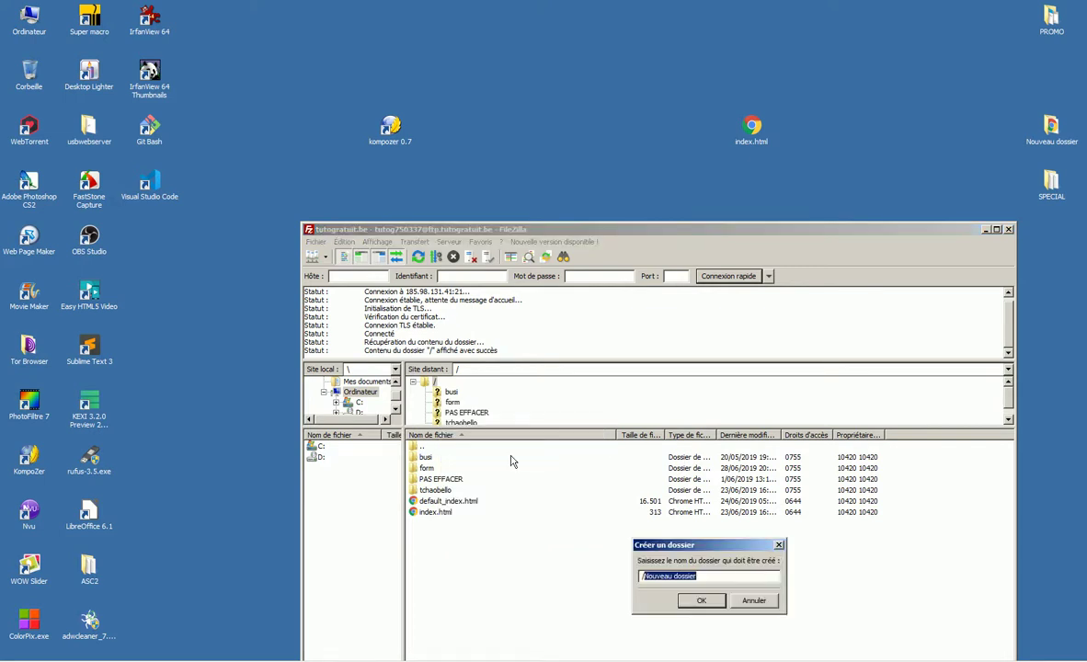
{"action": "type", "text": "forms"}
{"action": "left_click", "coordinate": [701, 600]}
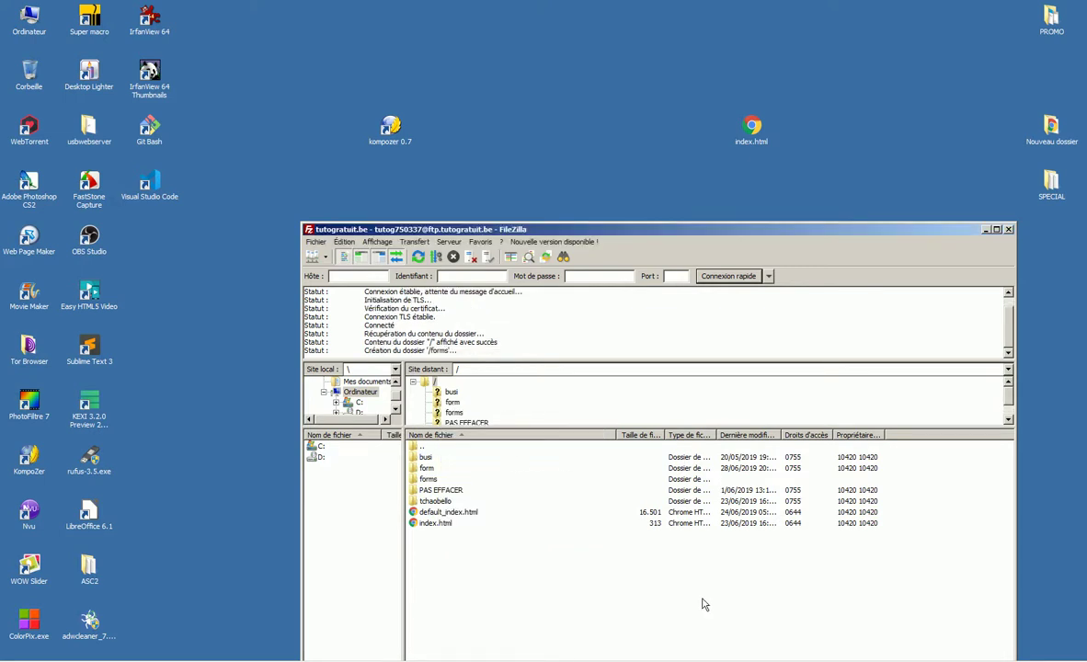
- Upload index.html into the forms folder and minimize FileZilla
{"action": "left_click", "coordinate": [429, 479]}
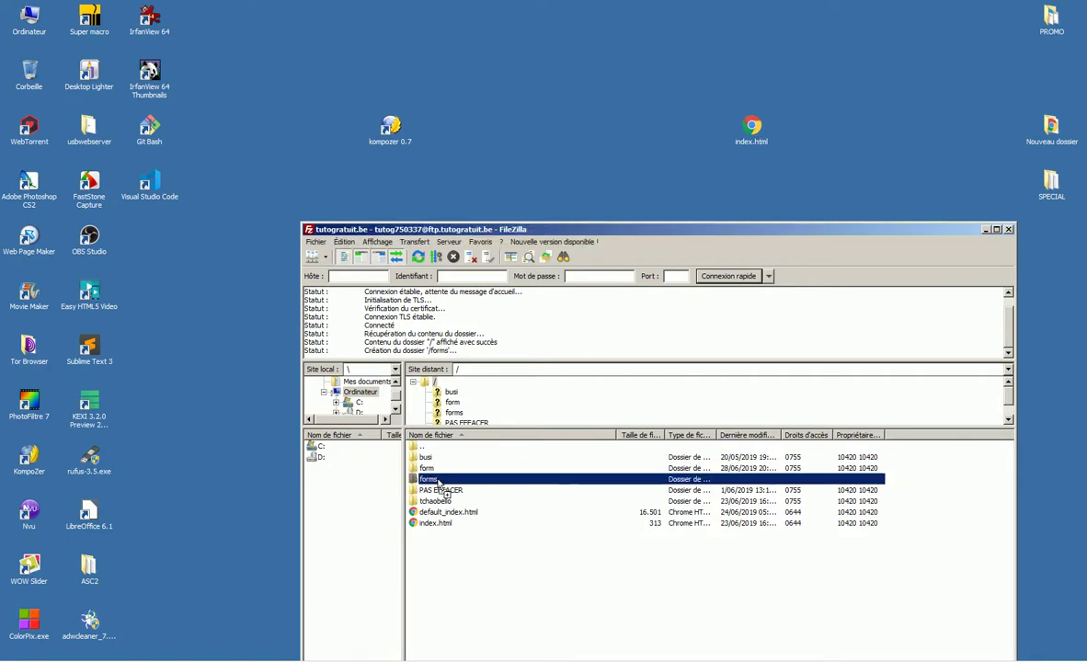
{"action": "left_click", "coordinate": [506, 418]}
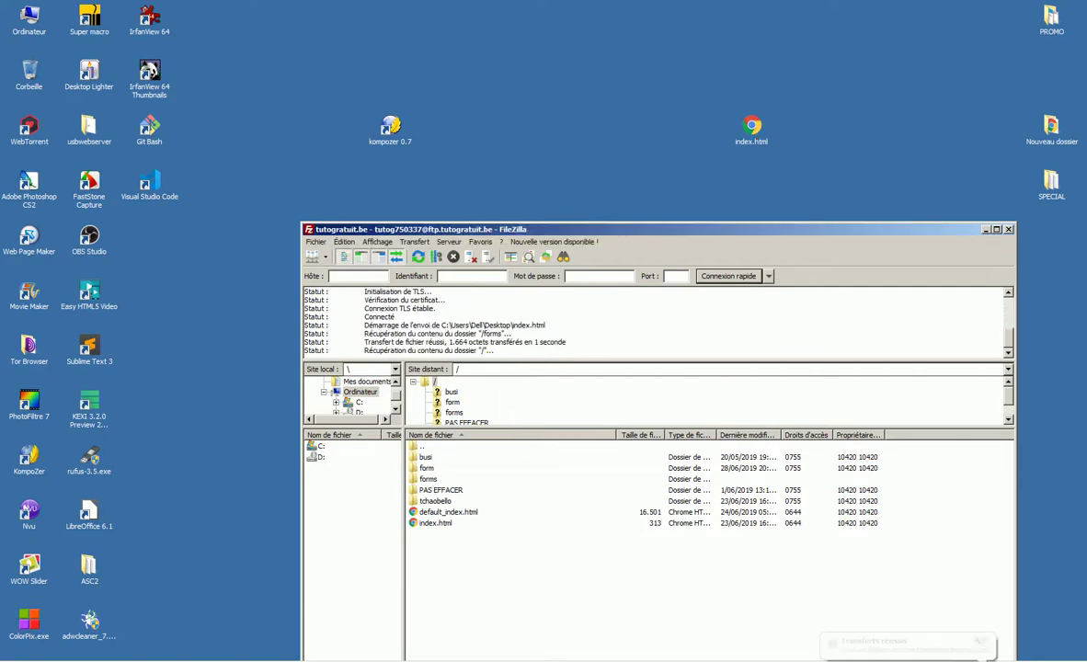
{"action": "left_click", "coordinate": [984, 229]}
- Load tutogratuit.be/forms/index.html in a new Chrome tab
{"action": "key", "text": "alt+Tab"}
{"action": "key", "text": "ctrl+t"}
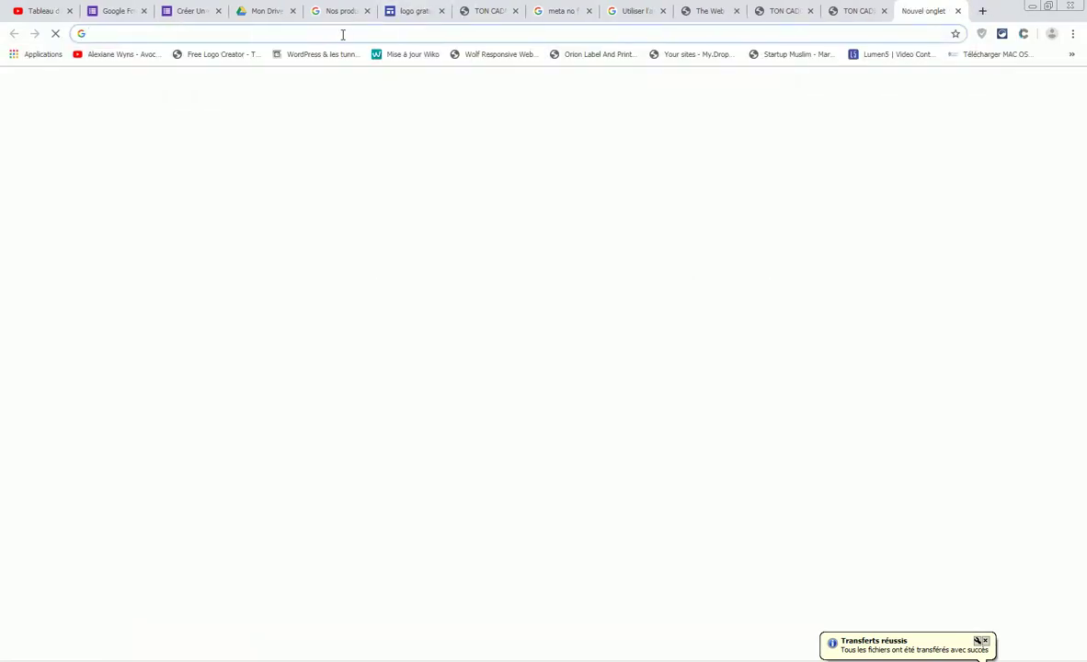
{"action": "type", "text": "tuto"}
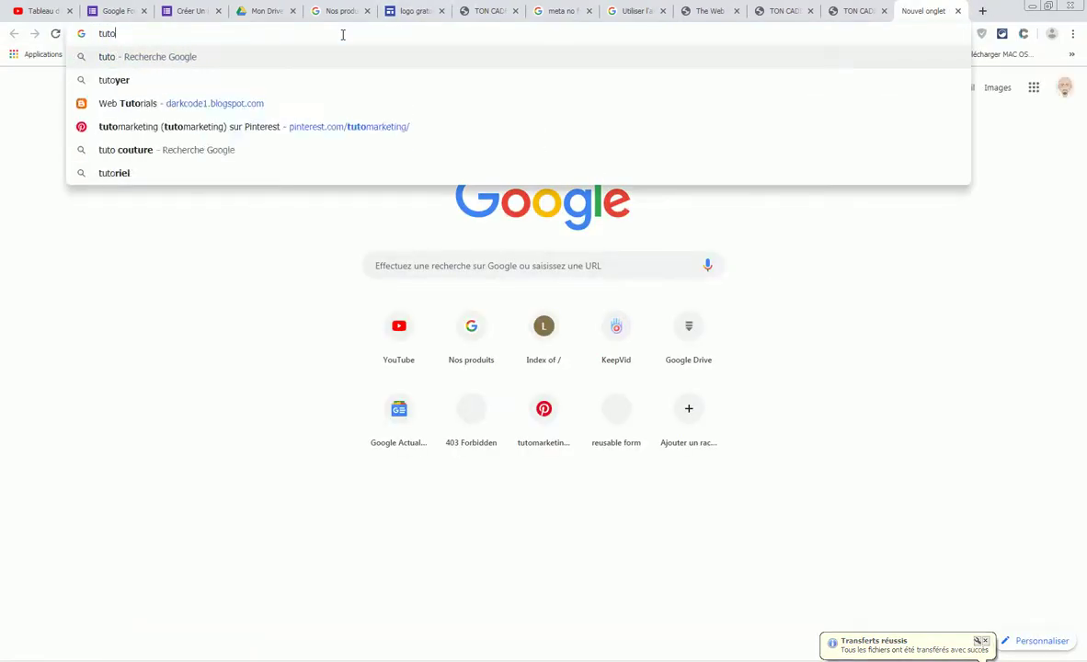
{"action": "type", "text": "gratuit.be"}
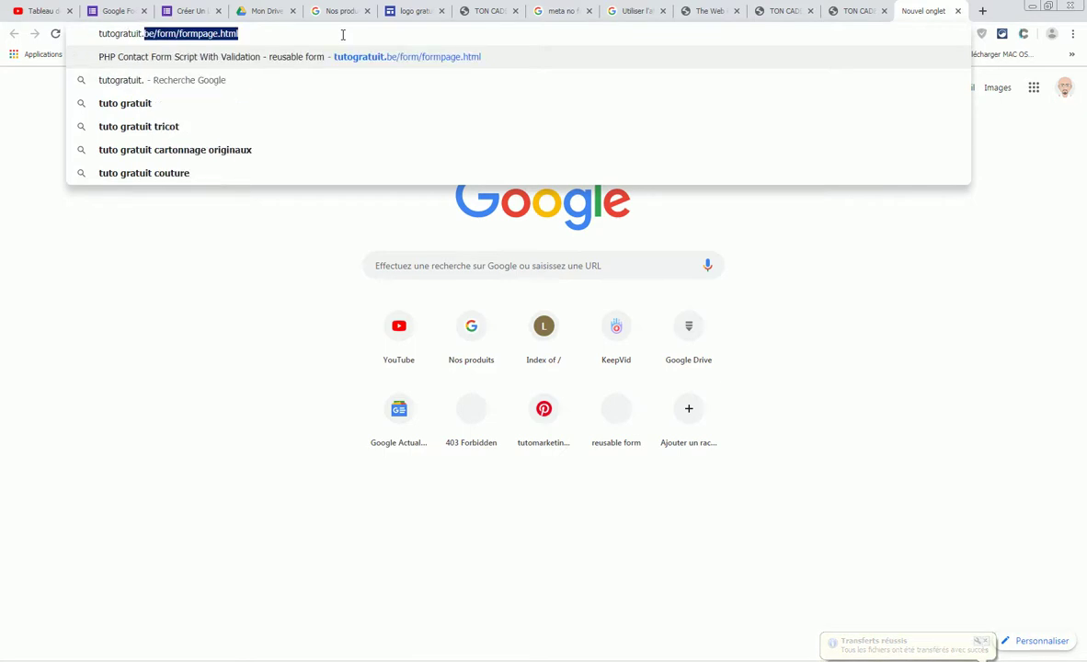
{"action": "key", "text": "Delete"}
{"action": "type", "text": "/form"}
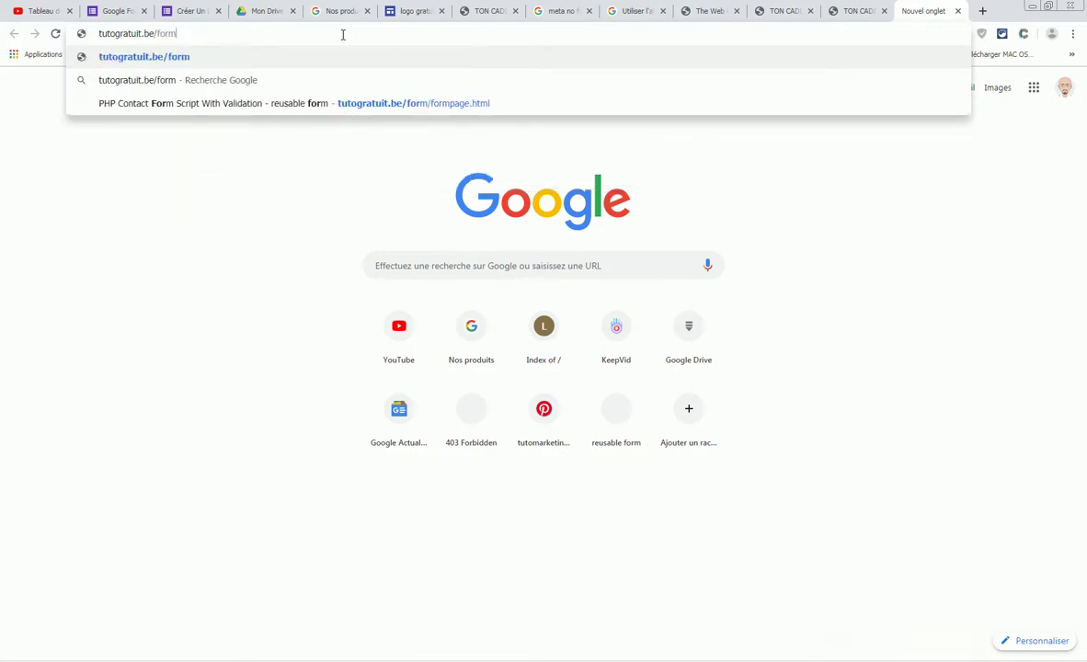
{"action": "type", "text": "s/index.html"}
{"action": "key", "text": "Return"}
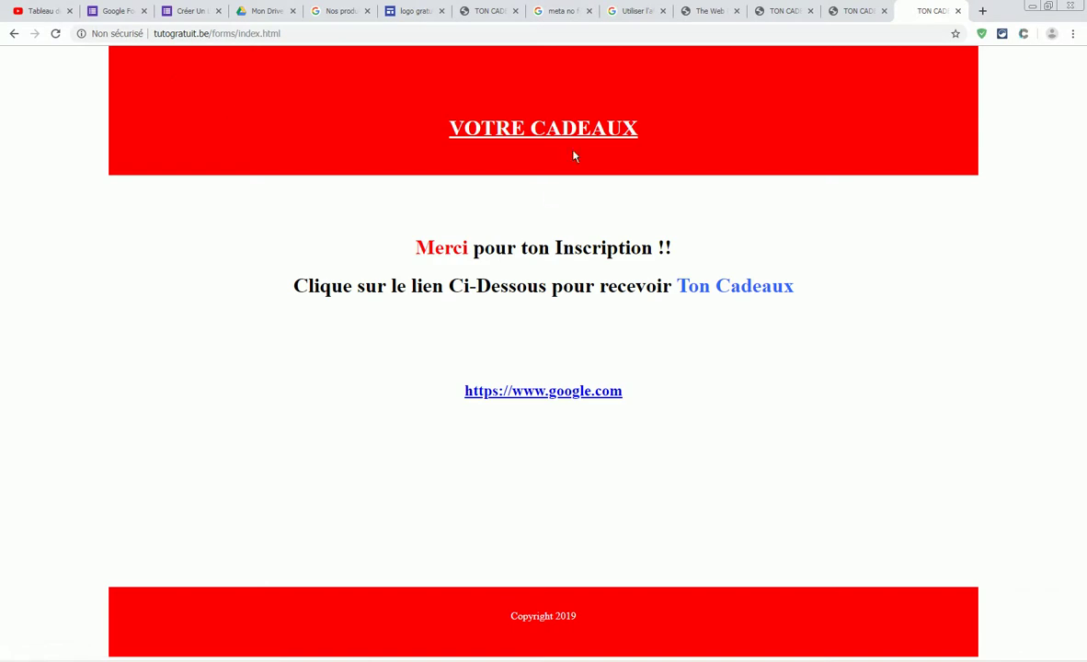
- Copy the gift page's address and return to the Créer Un Logo form tab
{"action": "left_click", "coordinate": [152, 34]}
{"action": "key", "text": "ctrl+c"}
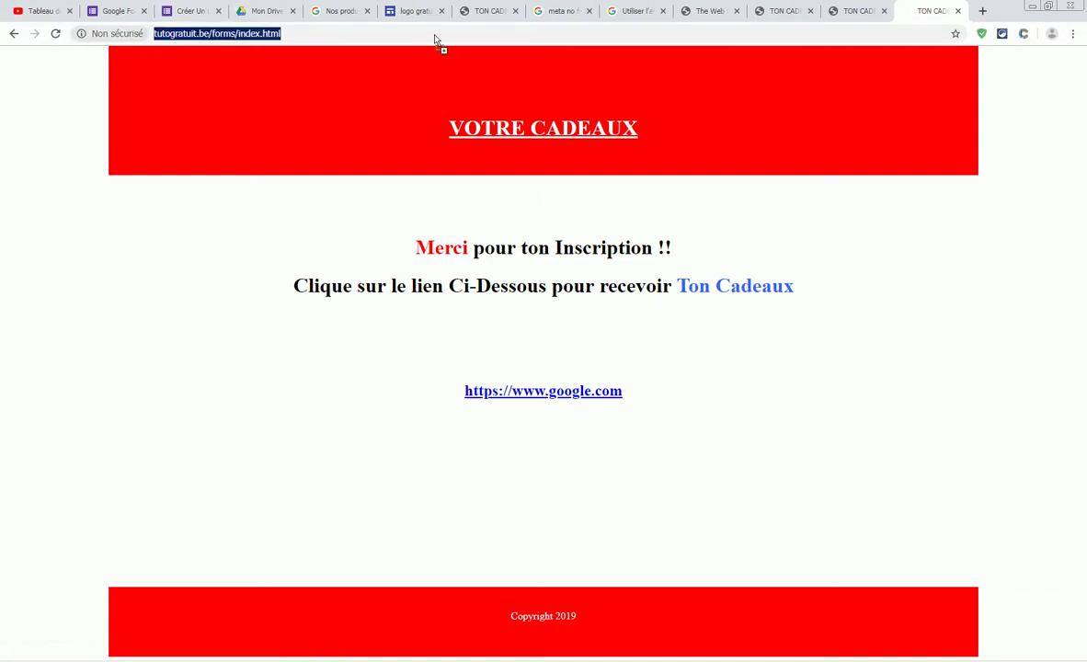
{"action": "right_click", "coordinate": [178, 38]}
{"action": "left_click", "coordinate": [230, 77]}
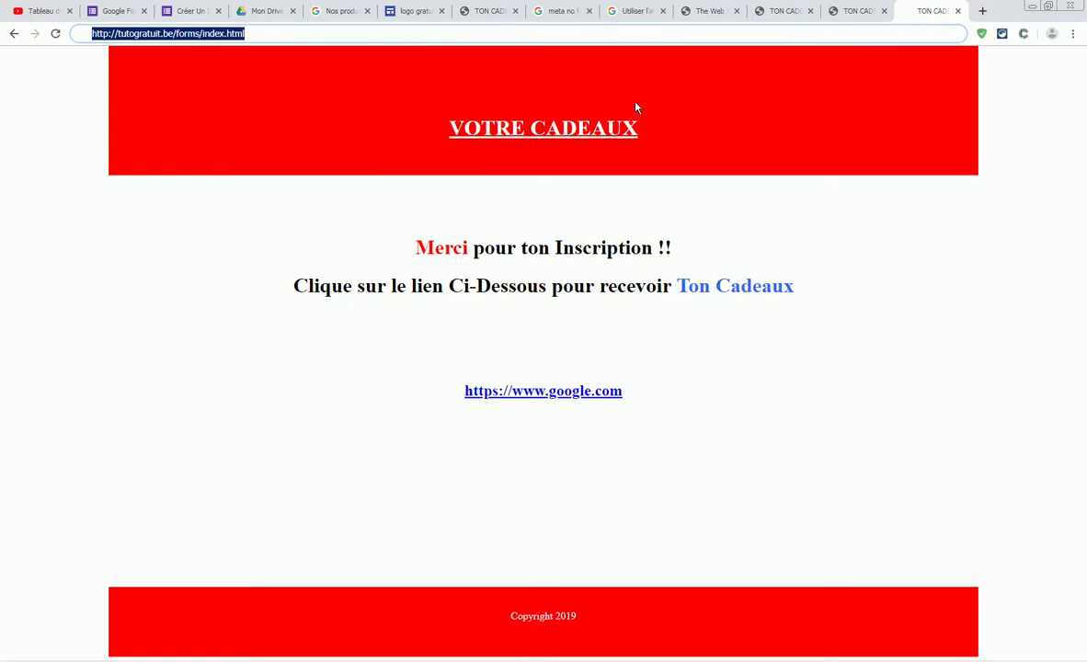
{"action": "left_click", "coordinate": [276, 13]}
{"action": "left_click", "coordinate": [183, 12]}
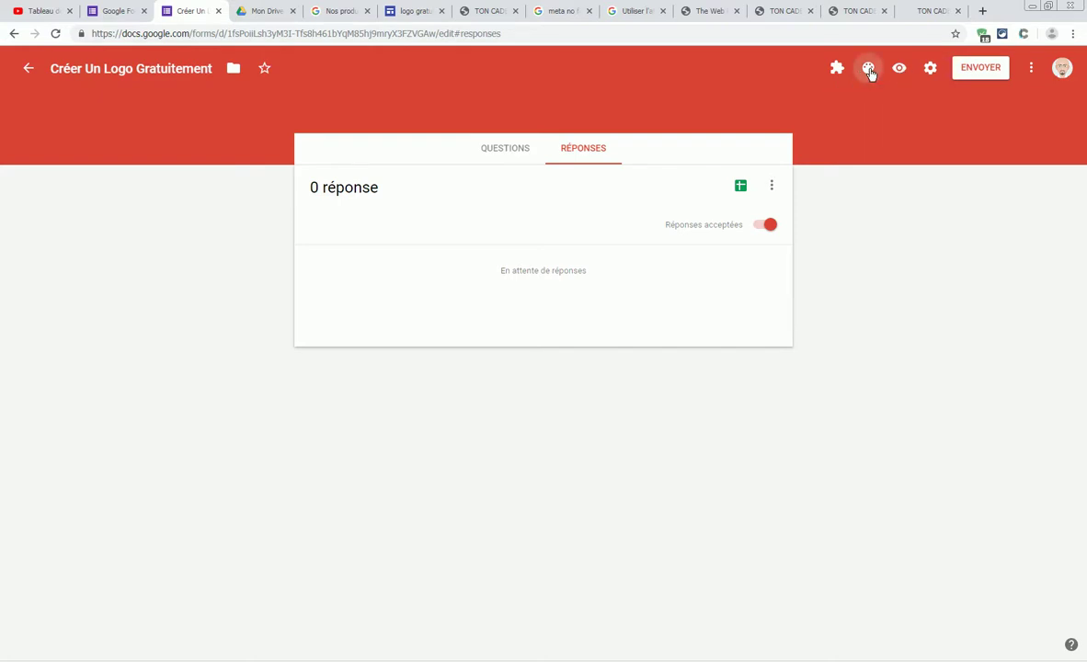
- Set the form theme to purple with a light grey background
{"action": "left_click", "coordinate": [869, 71]}
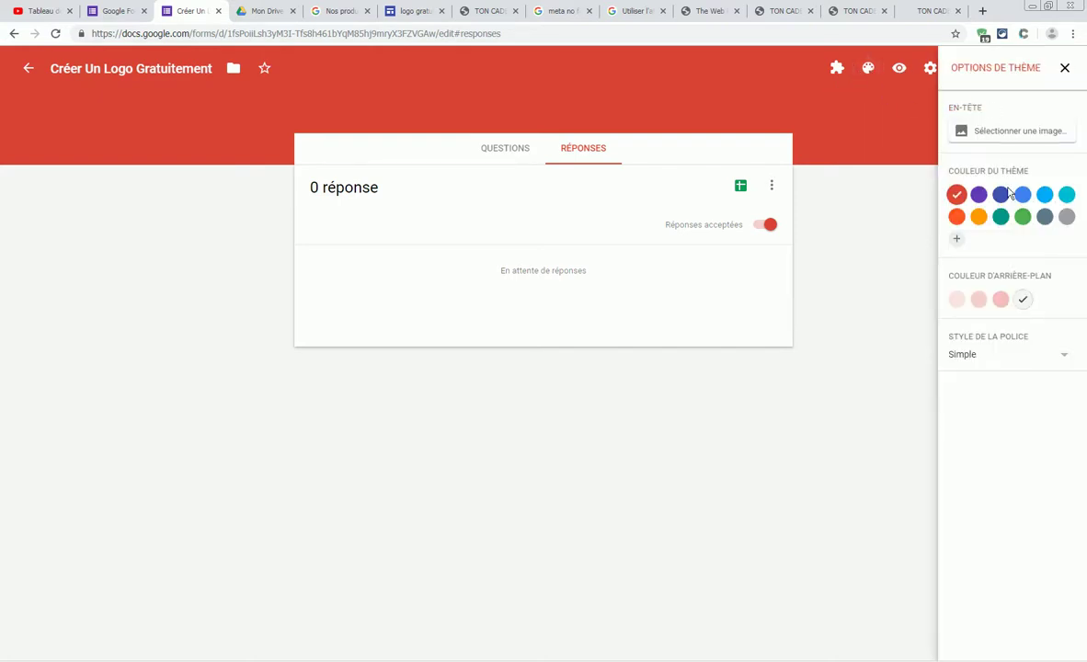
{"action": "left_click", "coordinate": [979, 194]}
{"action": "left_click", "coordinate": [1025, 300]}
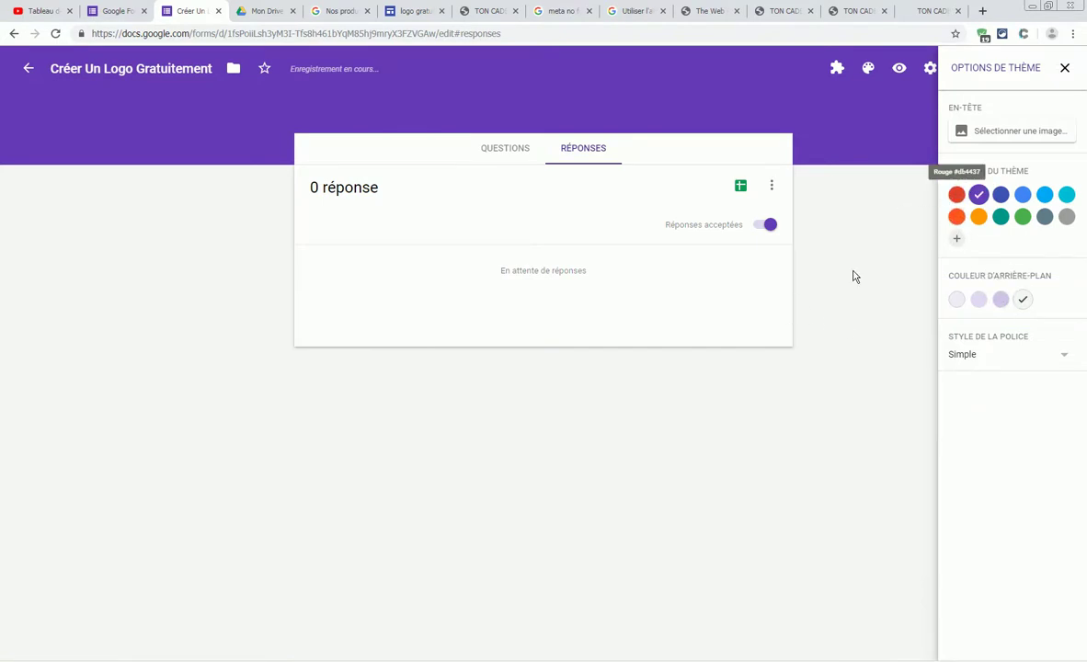
- Set the confirmation message to include the pasted gift page link, and save it
{"action": "left_click", "coordinate": [926, 70]}
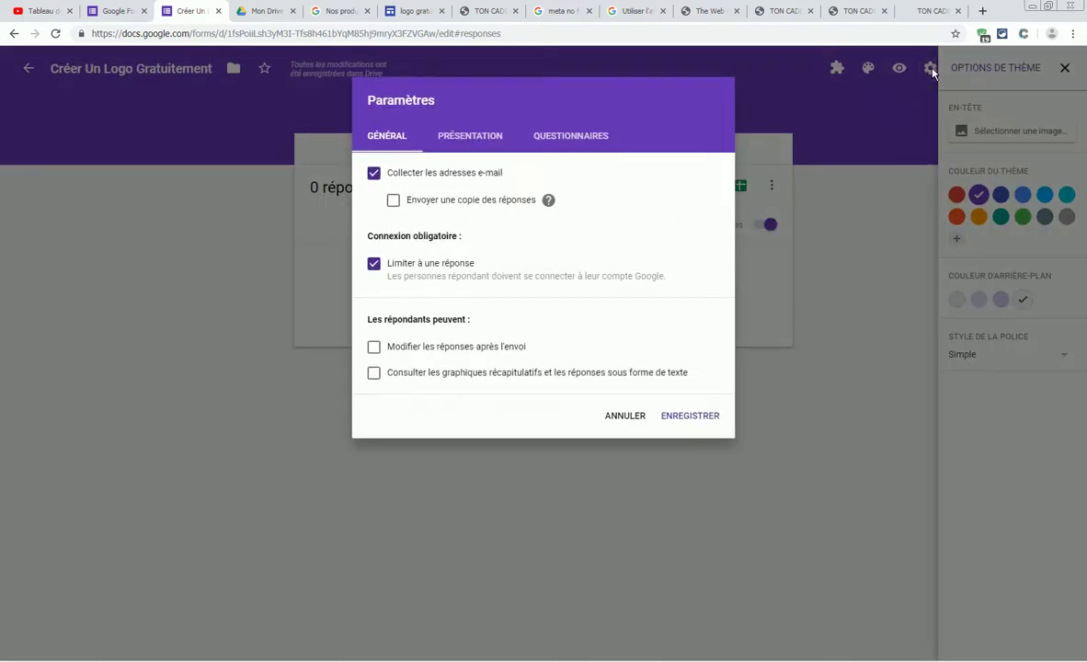
{"action": "left_click", "coordinate": [471, 138]}
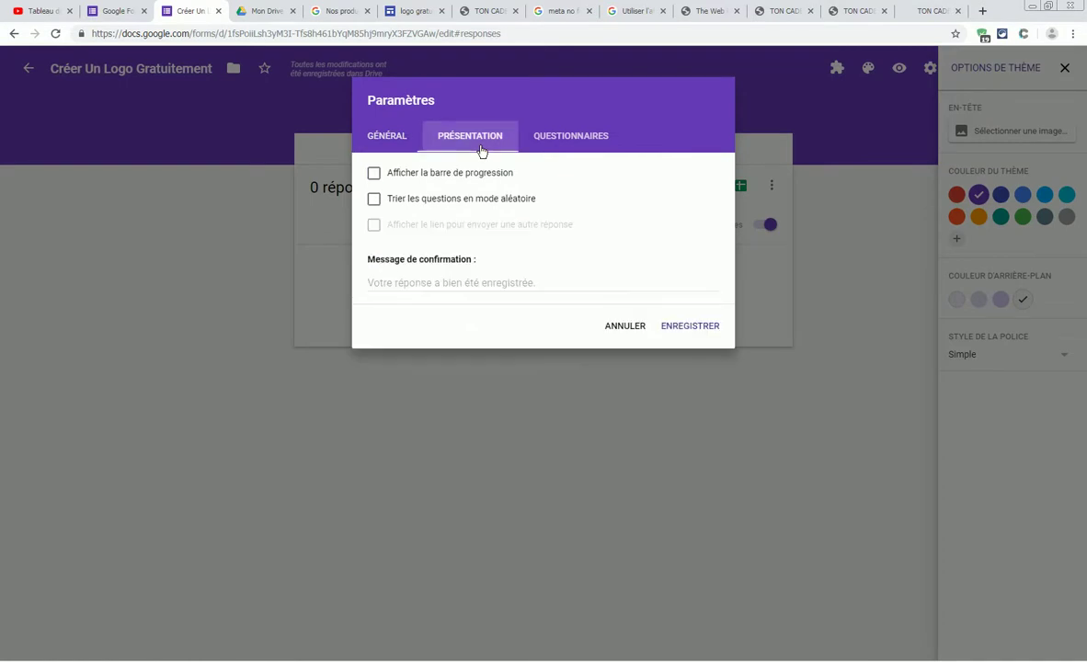
{"action": "left_click", "coordinate": [393, 285]}
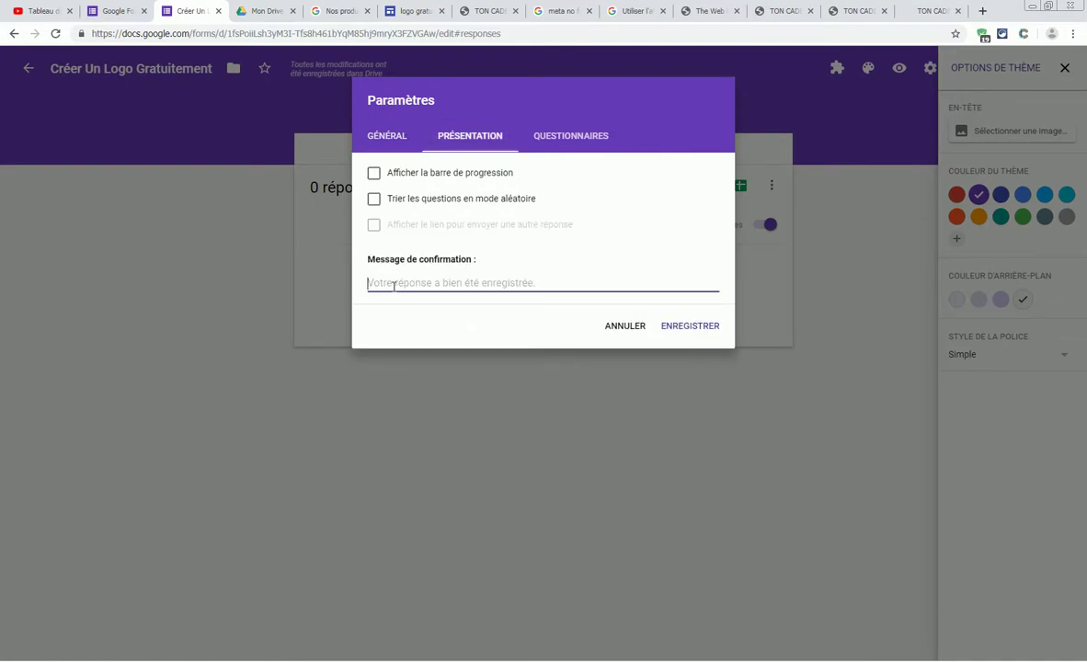
{"action": "type", "text": "C"}
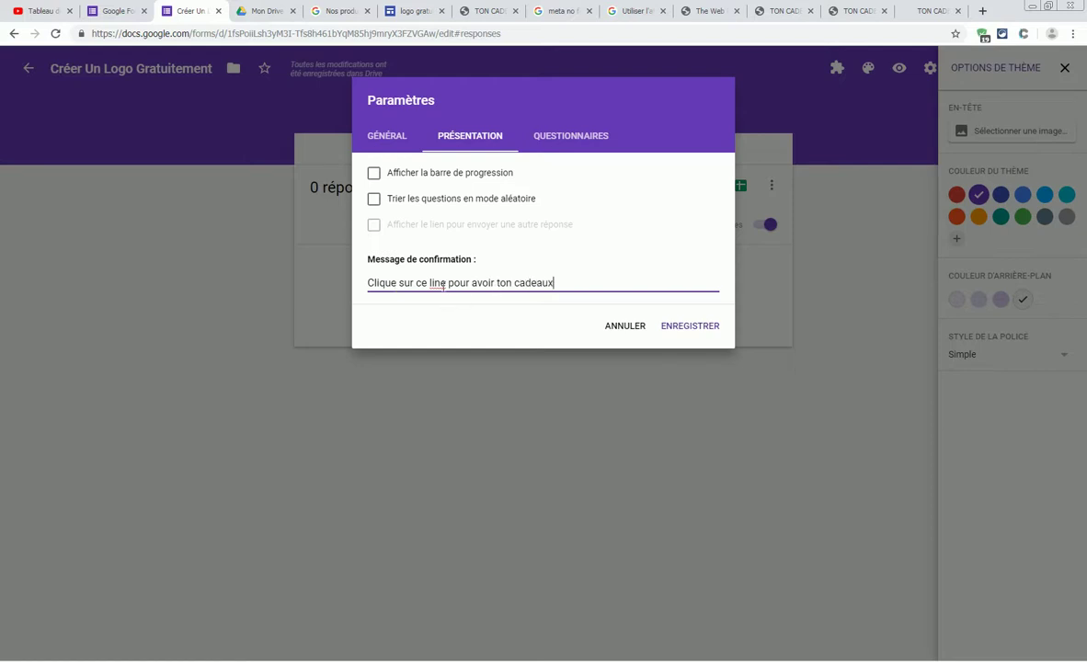
{"action": "type", "text": "liens"}
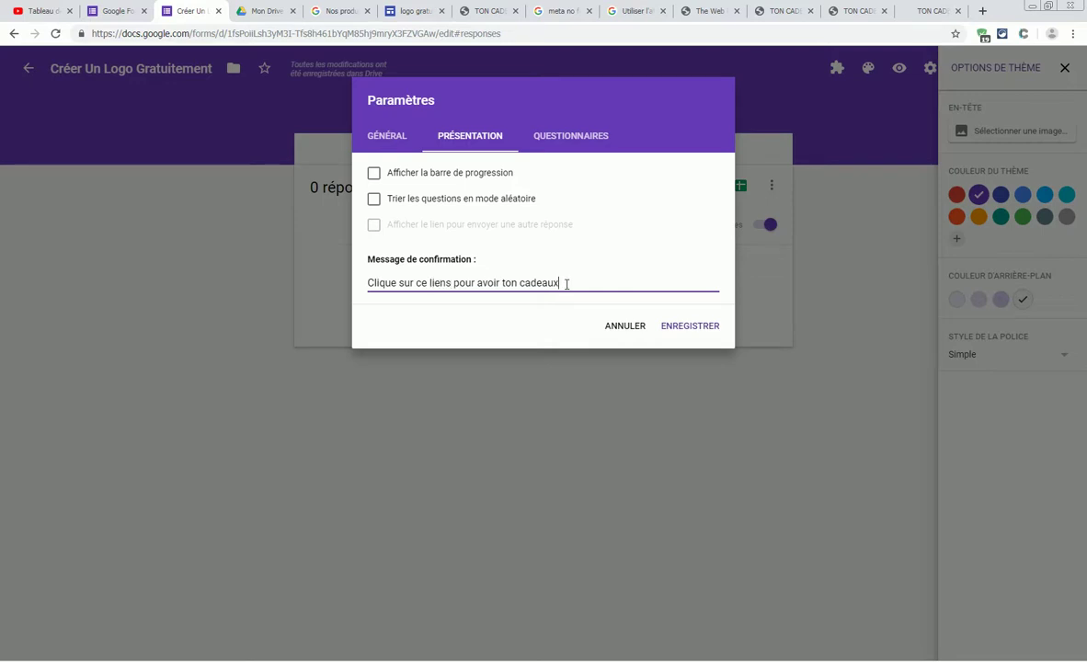
{"action": "key", "text": "ctrl+v"}
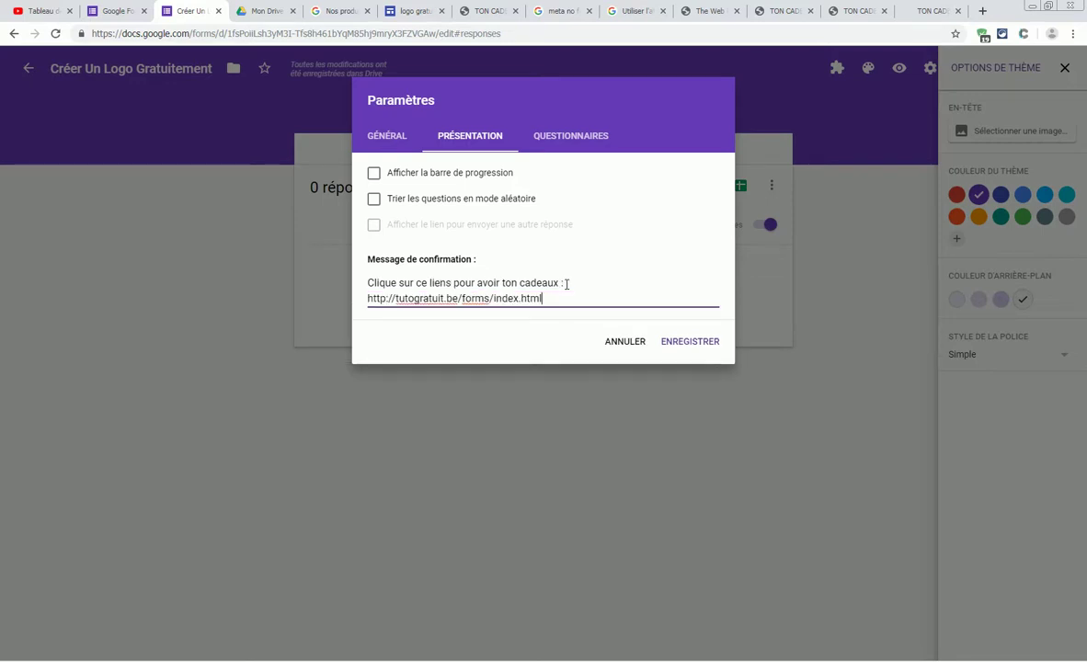
{"action": "left_click", "coordinate": [674, 344]}
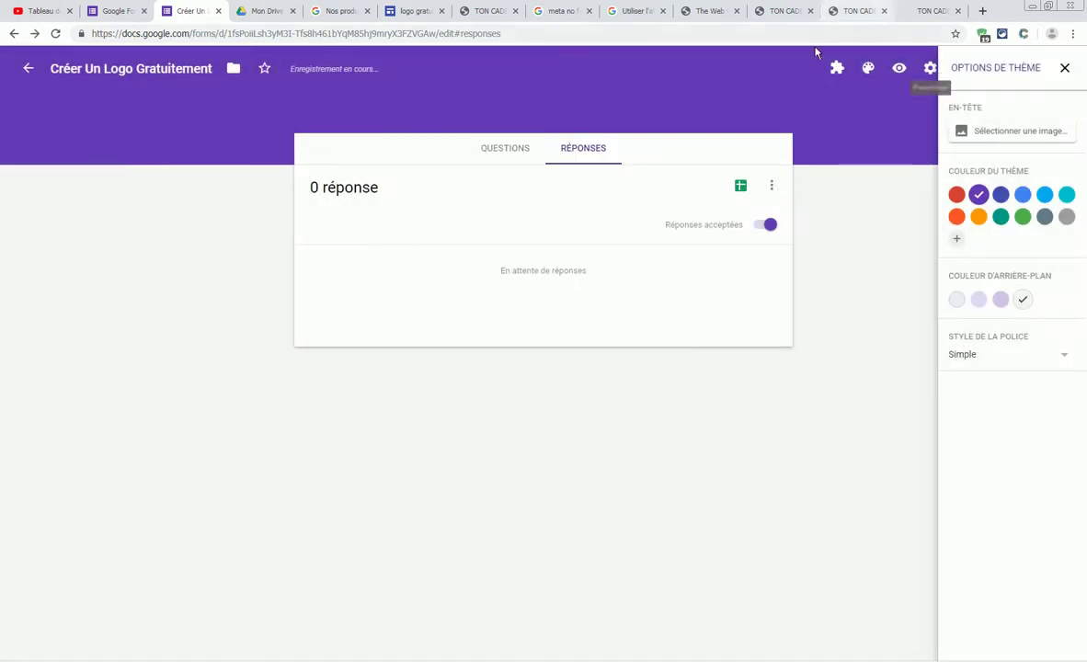
- Open the live form preview and start typing a test e-mail address
{"action": "left_click", "coordinate": [902, 70]}
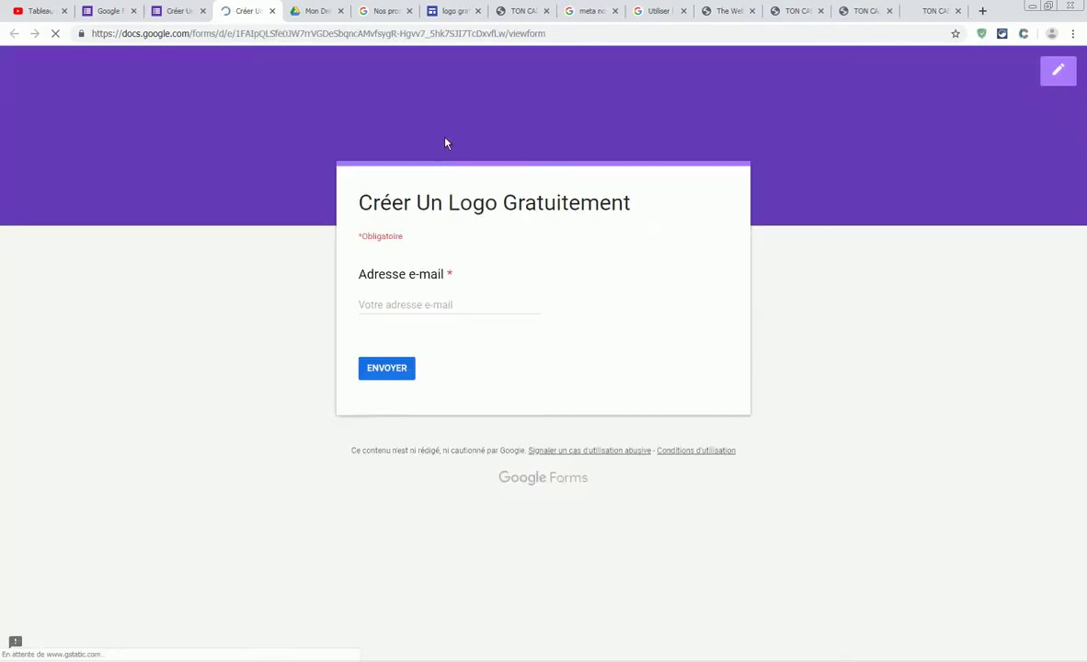
{"action": "left_click", "coordinate": [398, 302]}
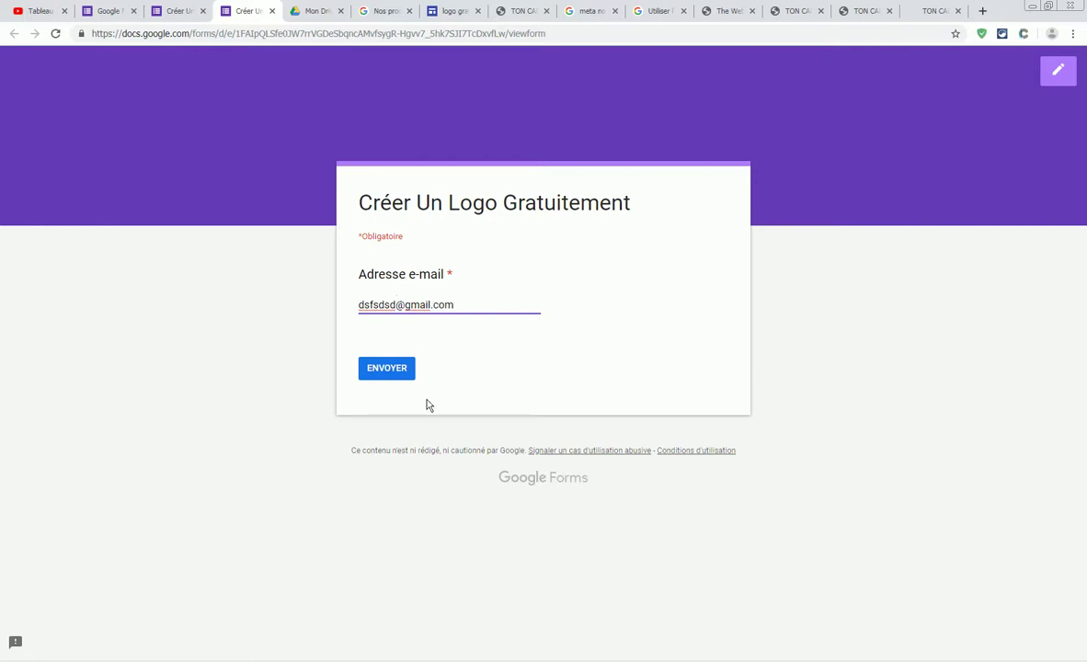
- Submit a test response, follow the confirmation link to the gift page, and close the robots meta tag tab
{"action": "left_click", "coordinate": [390, 373]}
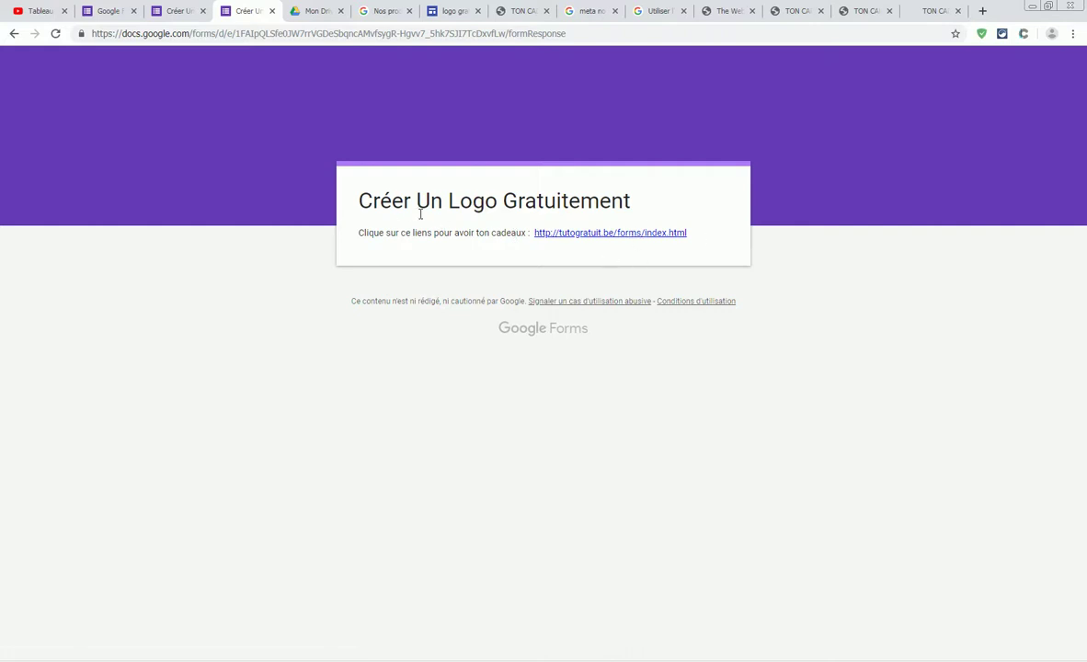
{"action": "left_click", "coordinate": [607, 235]}
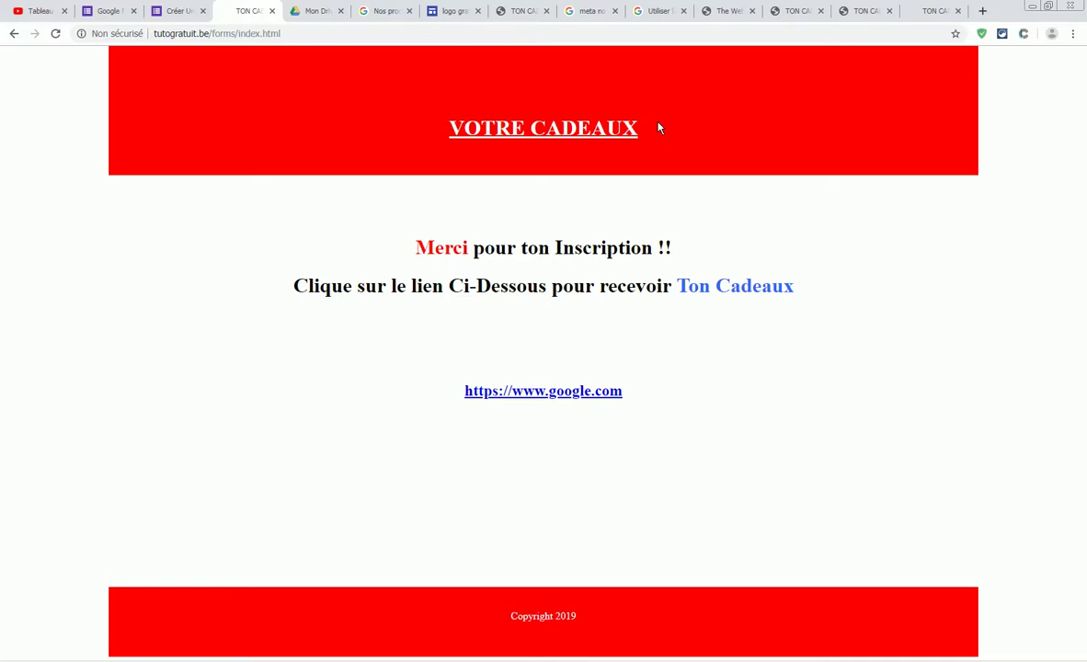
{"action": "left_click", "coordinate": [735, 11]}
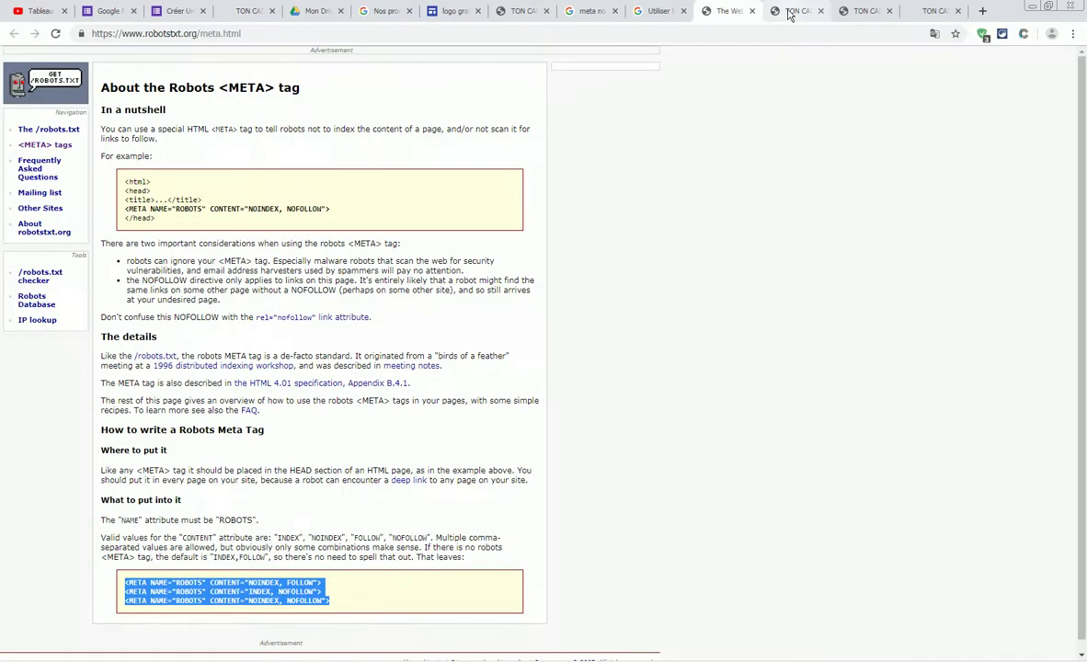
{"action": "left_click", "coordinate": [752, 11]}
{"action": "left_click", "coordinate": [752, 11]}
{"action": "left_click", "coordinate": [752, 11]}
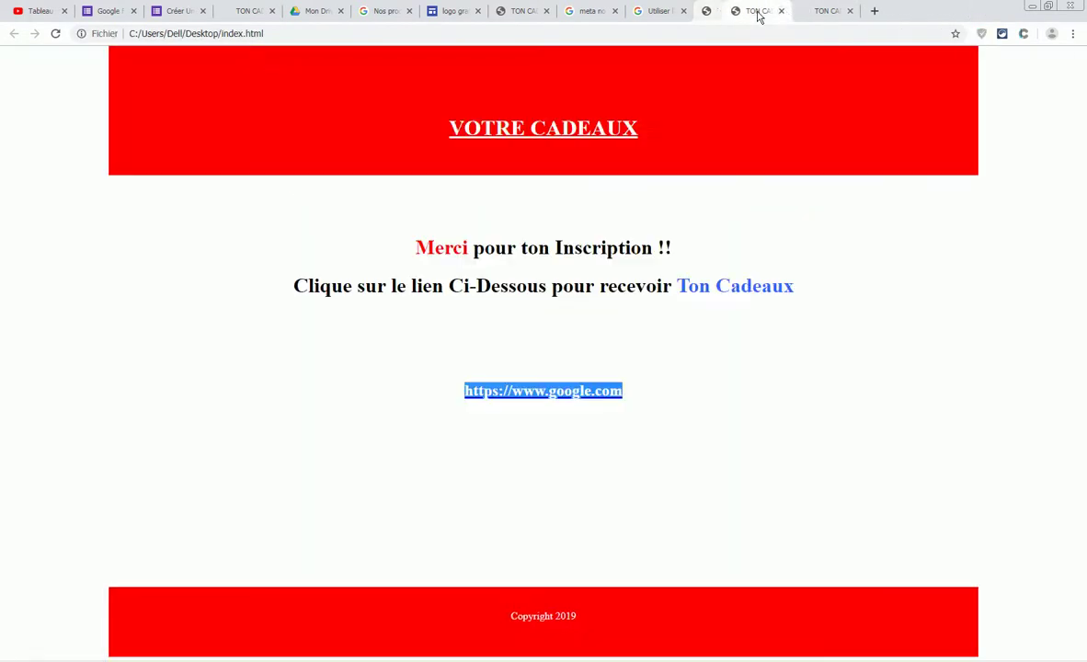
- Close the leftover tabs, including Google Sites, Drive and the duplicate gift page, then minimize Chrome
{"action": "left_click", "coordinate": [672, 12]}
{"action": "left_click", "coordinate": [682, 11]}
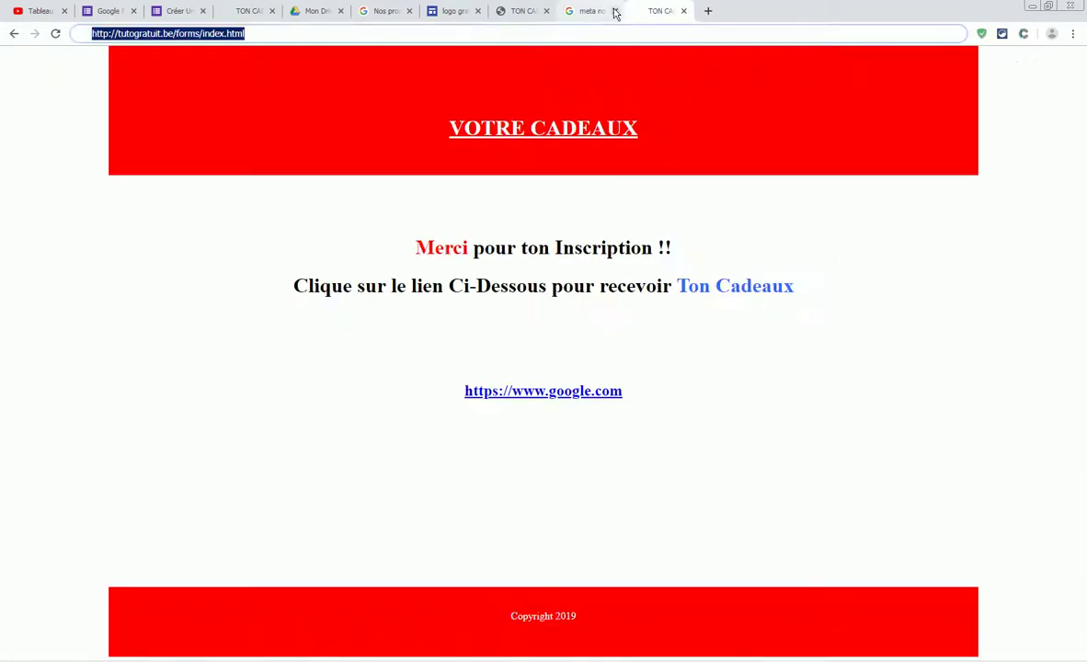
{"action": "left_click", "coordinate": [615, 11]}
{"action": "left_click", "coordinate": [547, 11]}
{"action": "left_click", "coordinate": [460, 12]}
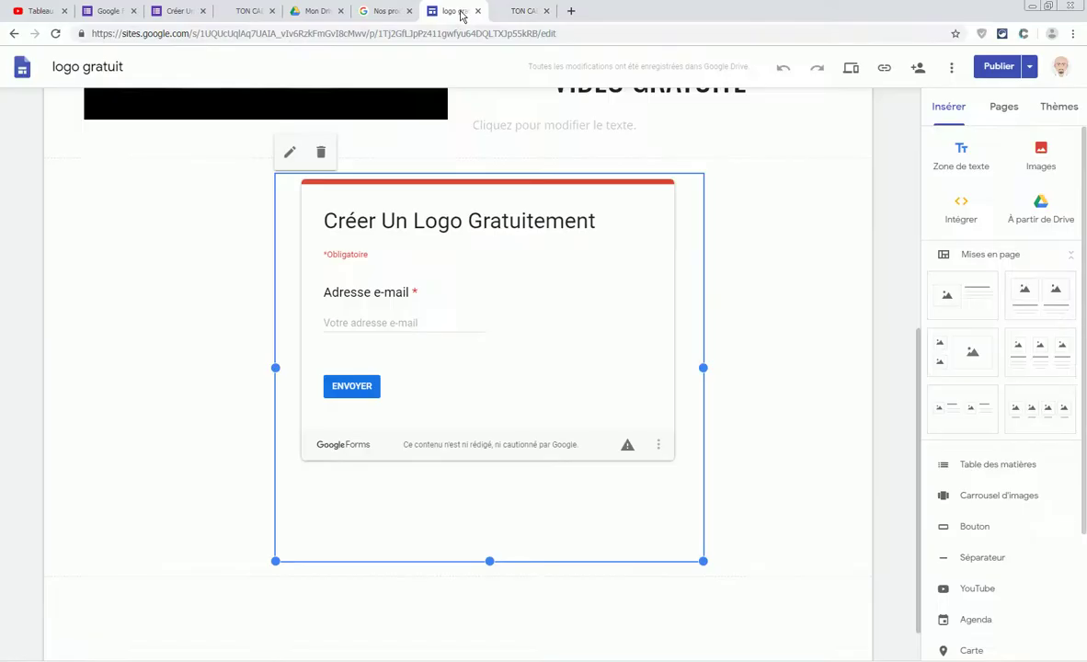
{"action": "left_click", "coordinate": [477, 11]}
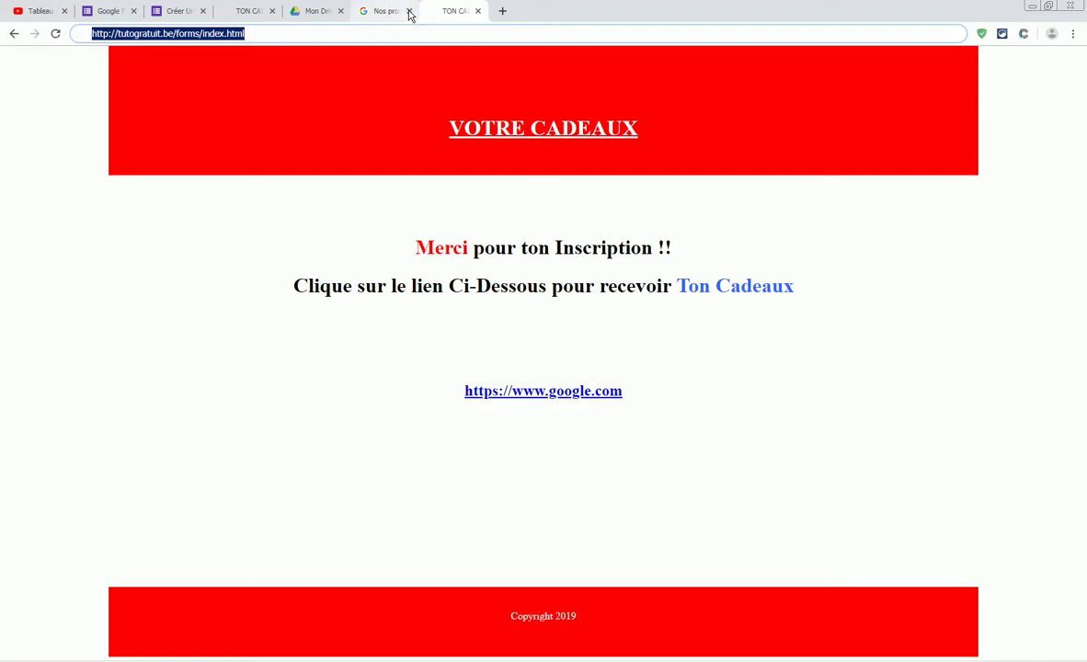
{"action": "left_click", "coordinate": [408, 11]}
{"action": "left_click", "coordinate": [318, 12]}
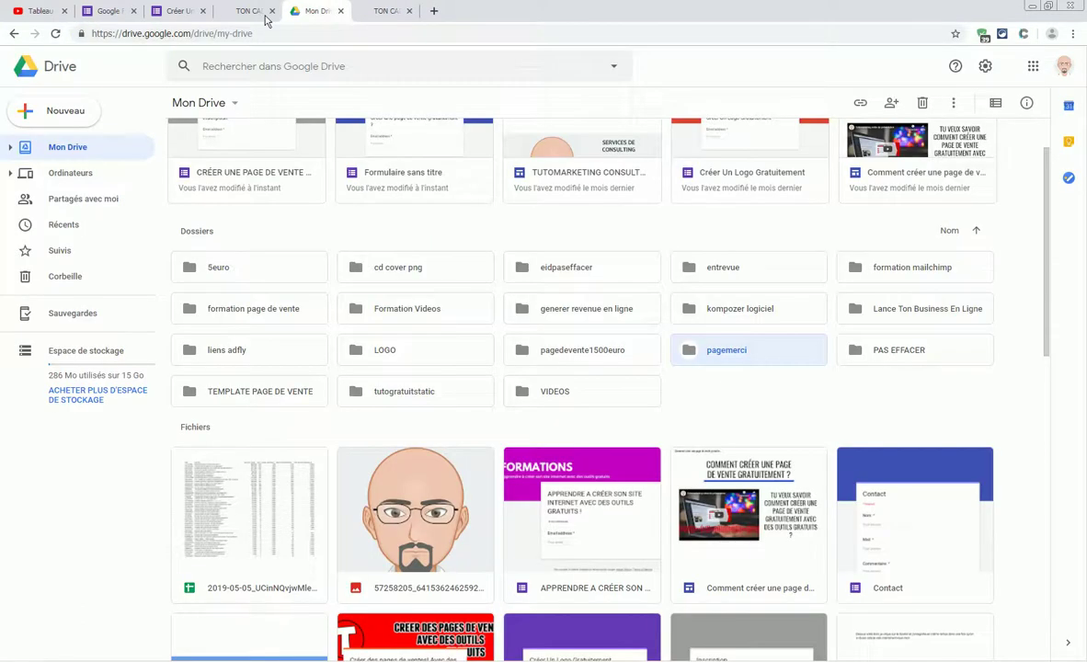
{"action": "left_click", "coordinate": [340, 11]}
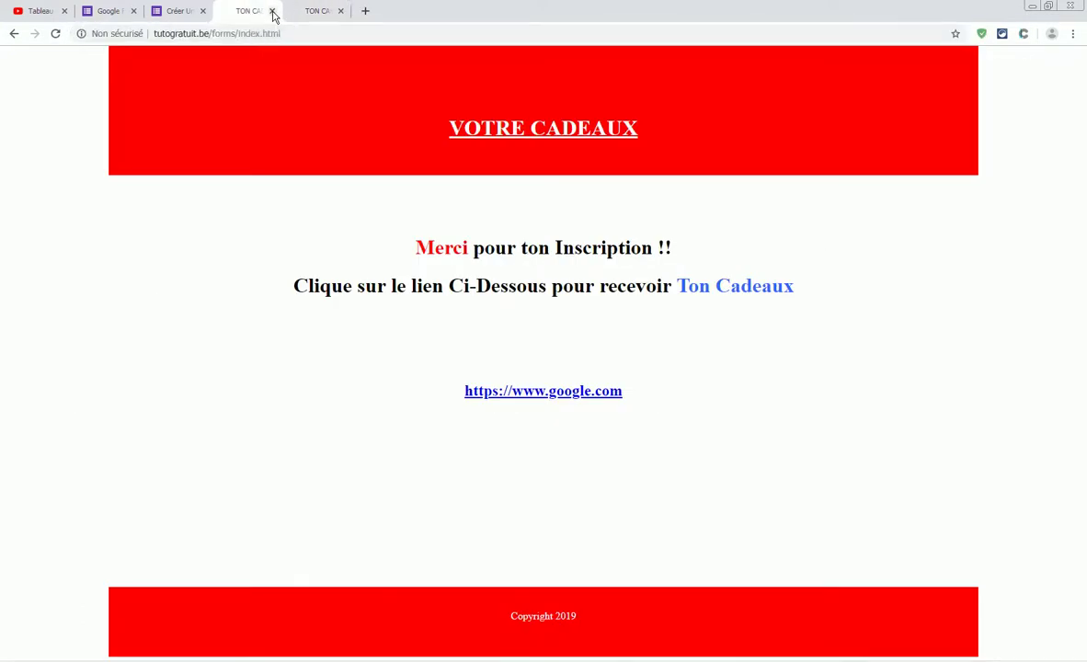
{"action": "left_click", "coordinate": [272, 12]}
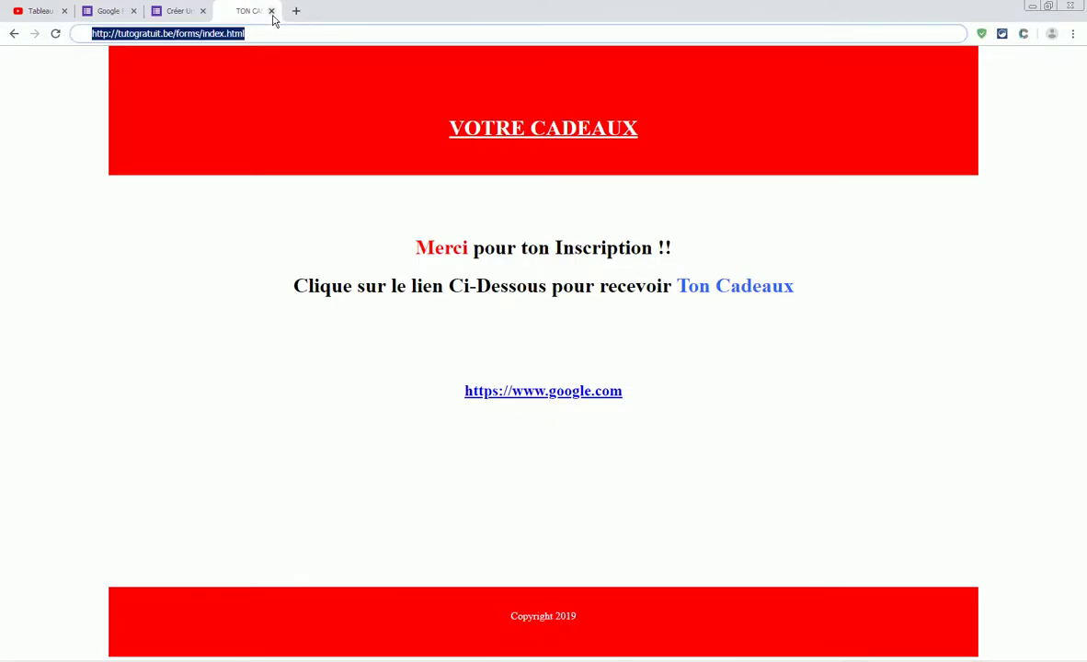
{"action": "left_click", "coordinate": [1031, 8]}
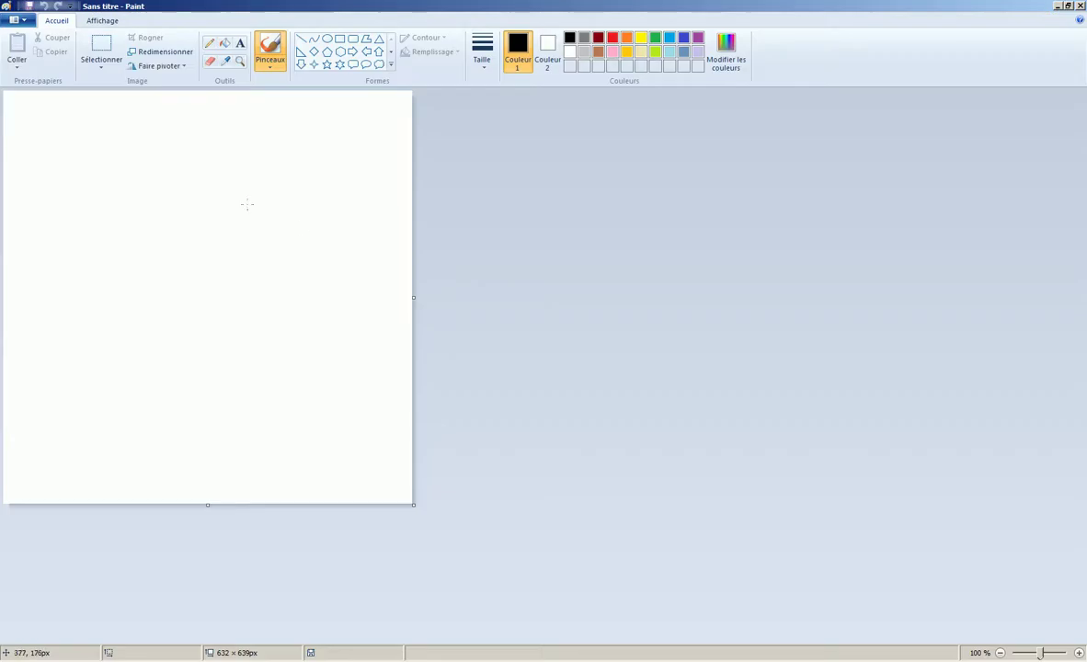
- Resize the canvas to 1128 × 315 px and fill it with red
{"action": "left_click_drag", "start_coordinate": [413, 506], "coordinate": [735, 295]}
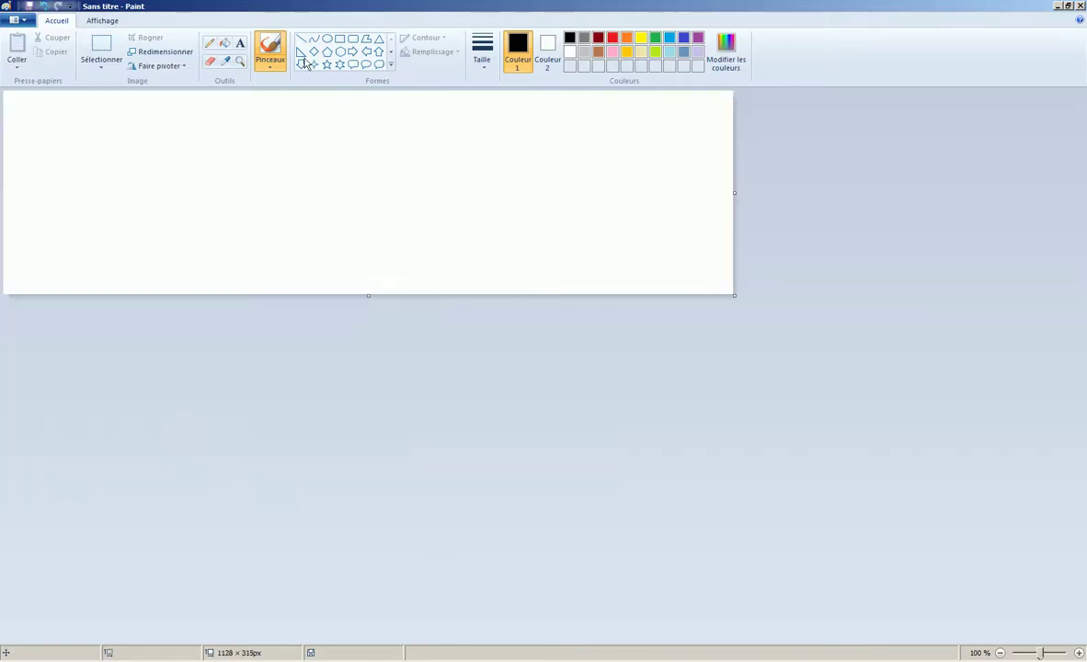
{"action": "left_click", "coordinate": [224, 43]}
{"action": "left_click", "coordinate": [612, 38]}
{"action": "left_click", "coordinate": [458, 162]}
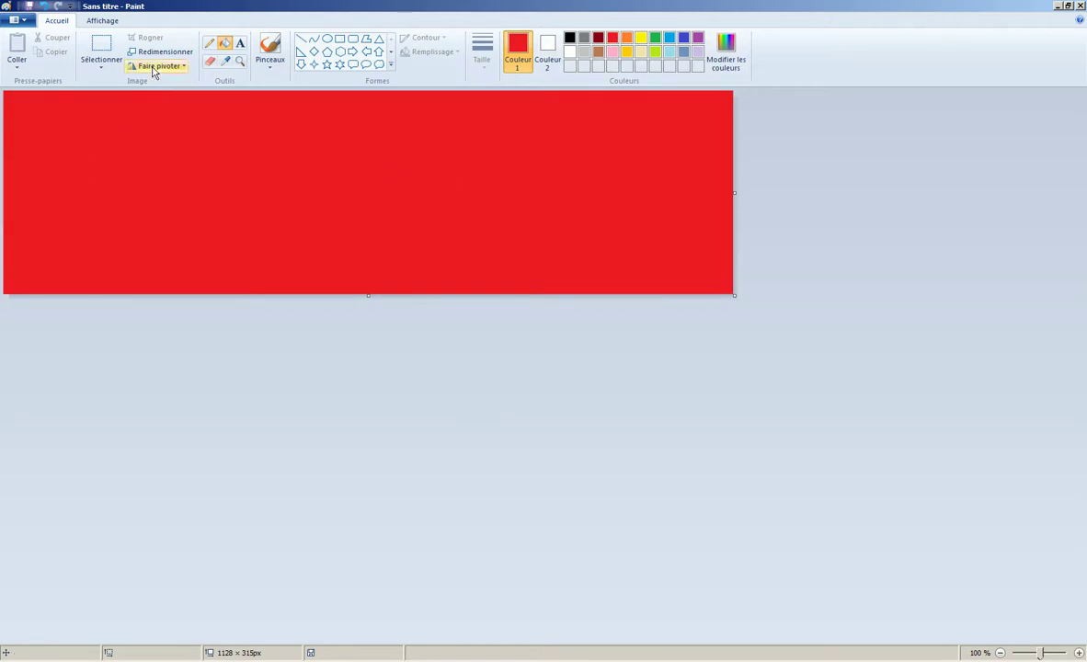
- Choose the Text tool with white as the text colour
{"action": "left_click", "coordinate": [240, 43]}
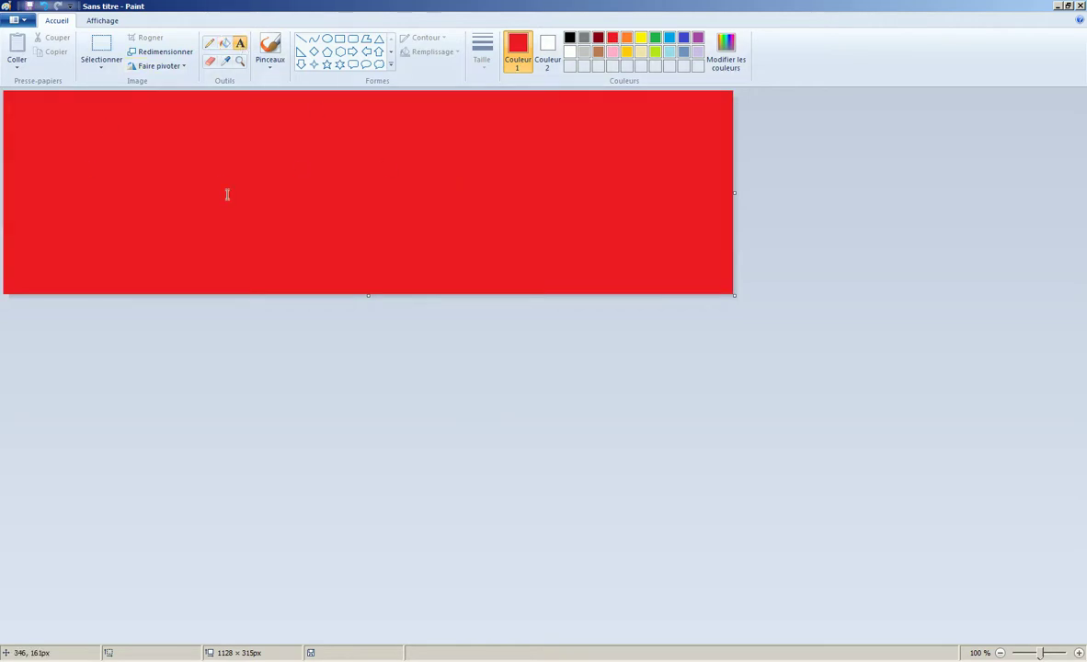
{"action": "left_click", "coordinate": [571, 37]}
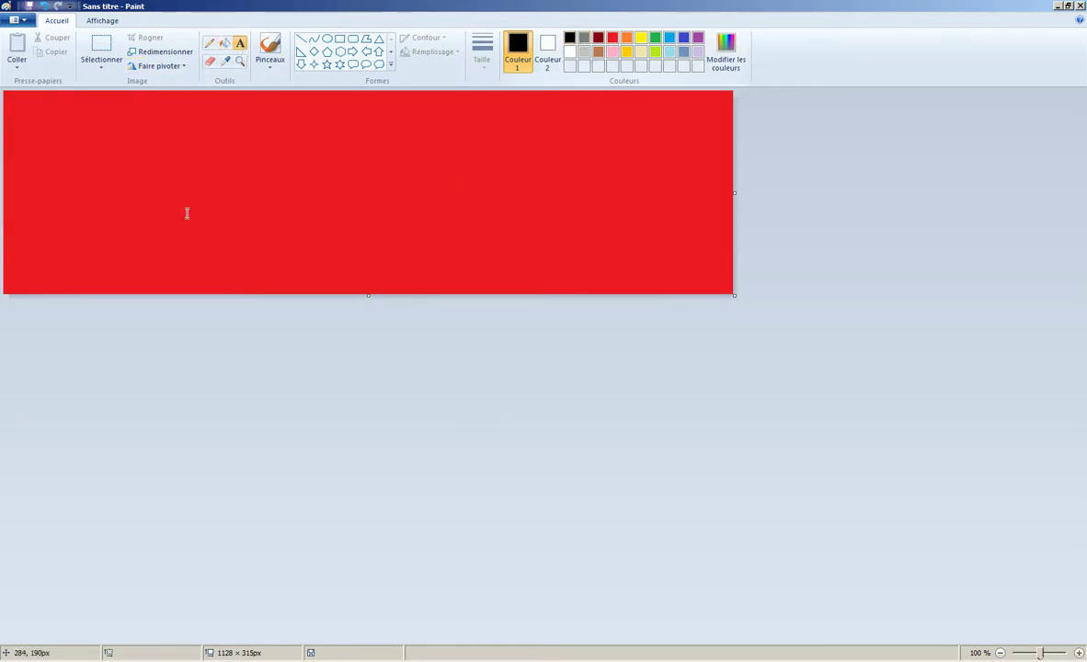
{"action": "left_click", "coordinate": [571, 51]}
- Type 'VOTRE CADEAUX' in a text box on the red banner at size 48
{"action": "left_click_drag", "start_coordinate": [255, 124], "coordinate": [734, 232]}
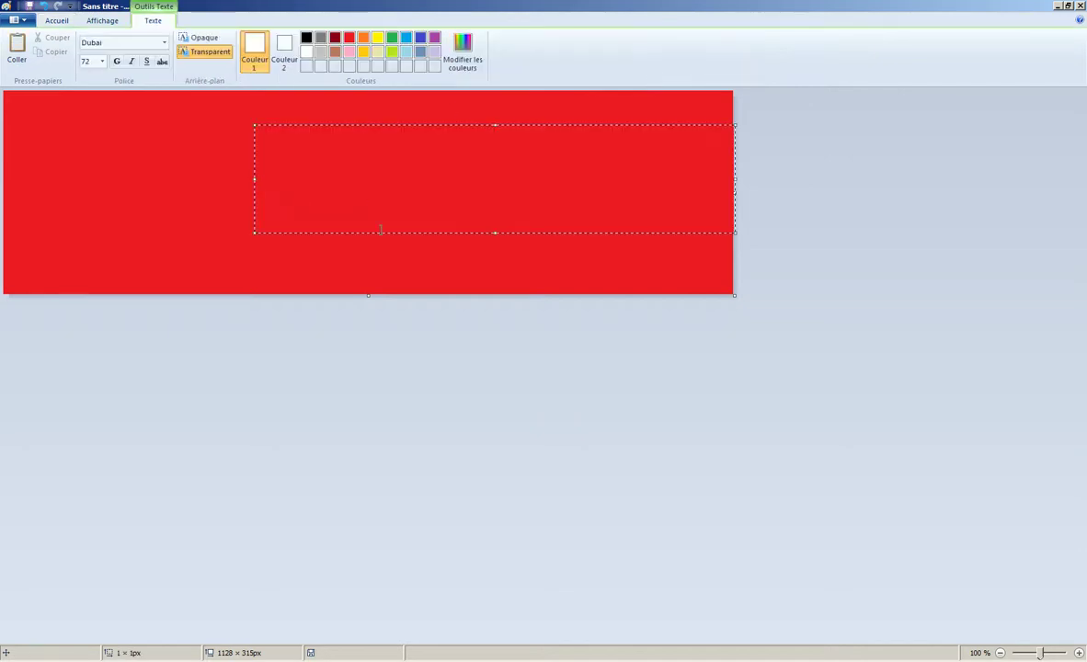
{"action": "type", "text": "VOTRE "}
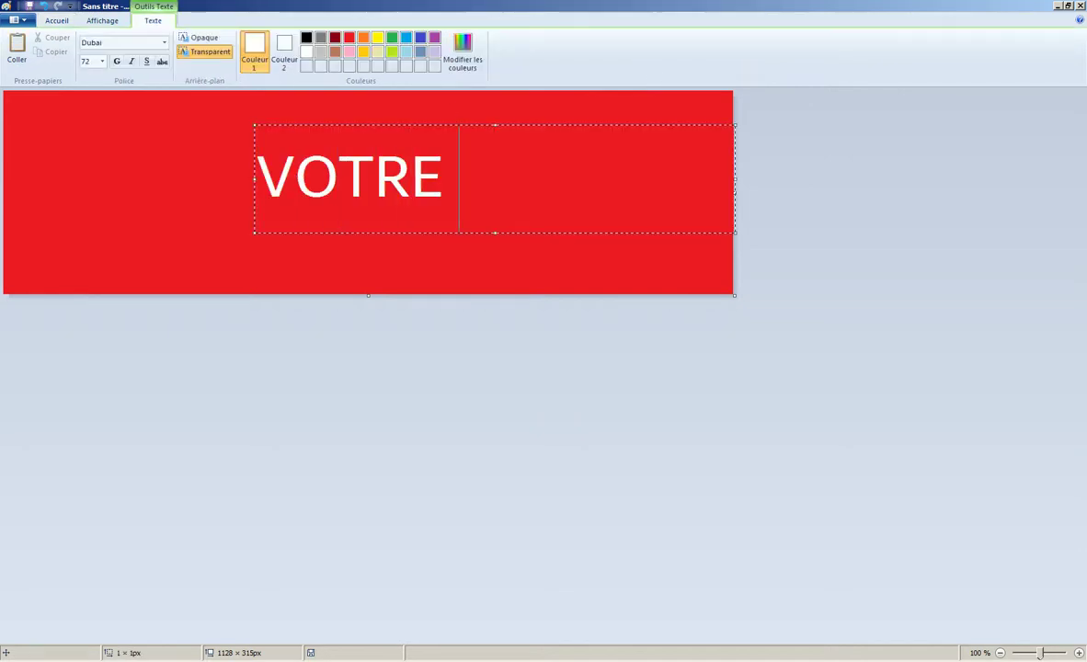
{"action": "type", "text": "CADEAUX"}
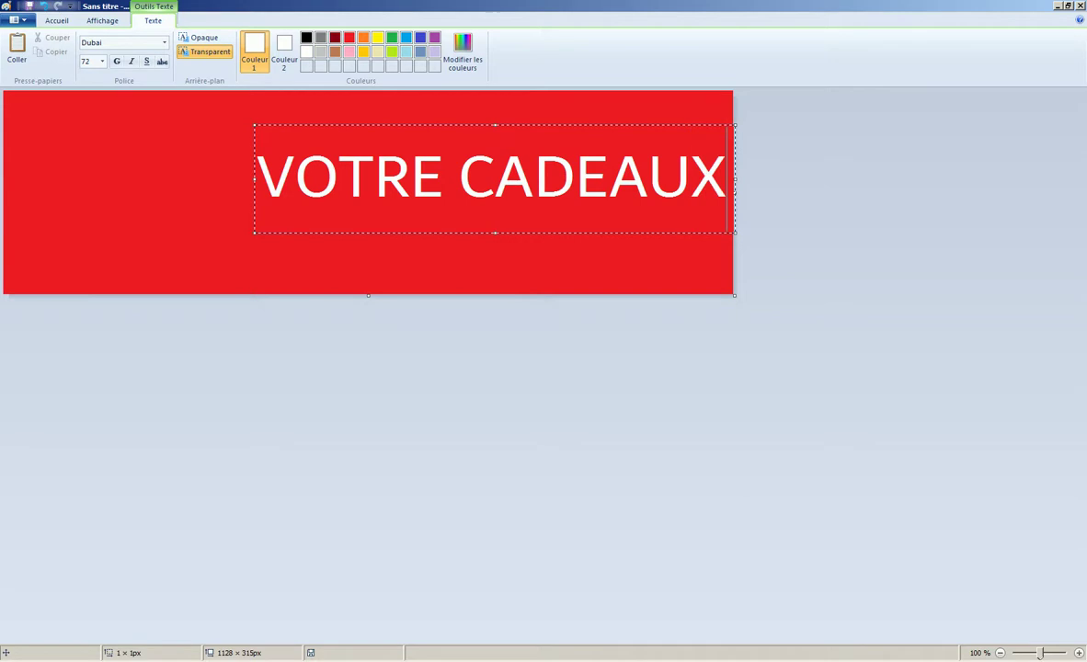
{"action": "left_click_drag", "start_coordinate": [269, 188], "coordinate": [777, 182]}
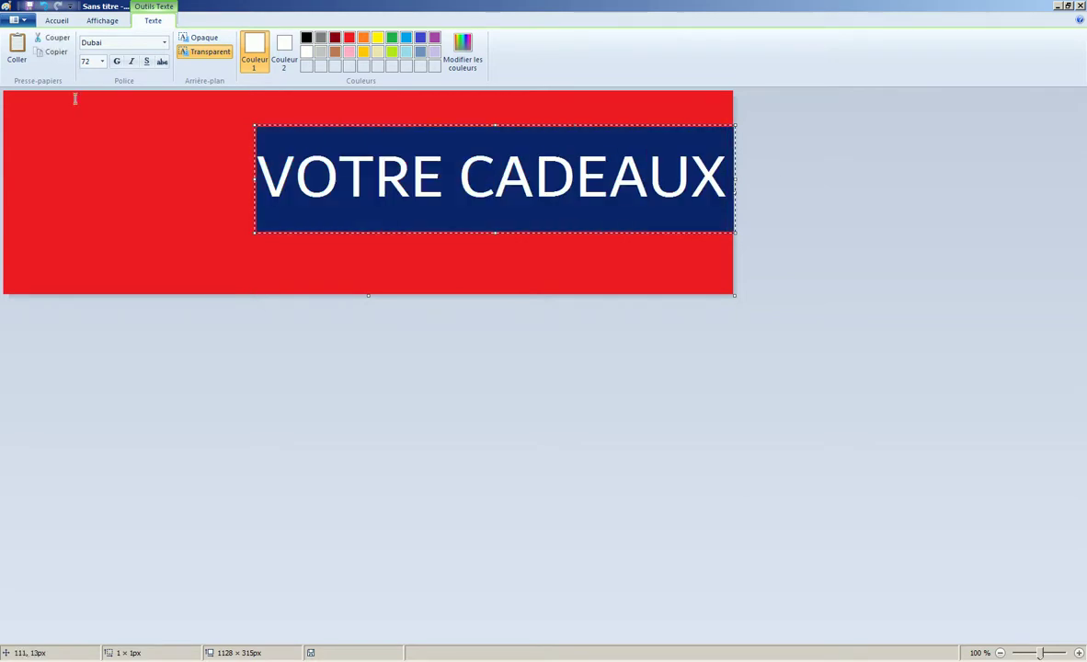
{"action": "left_click", "coordinate": [103, 62]}
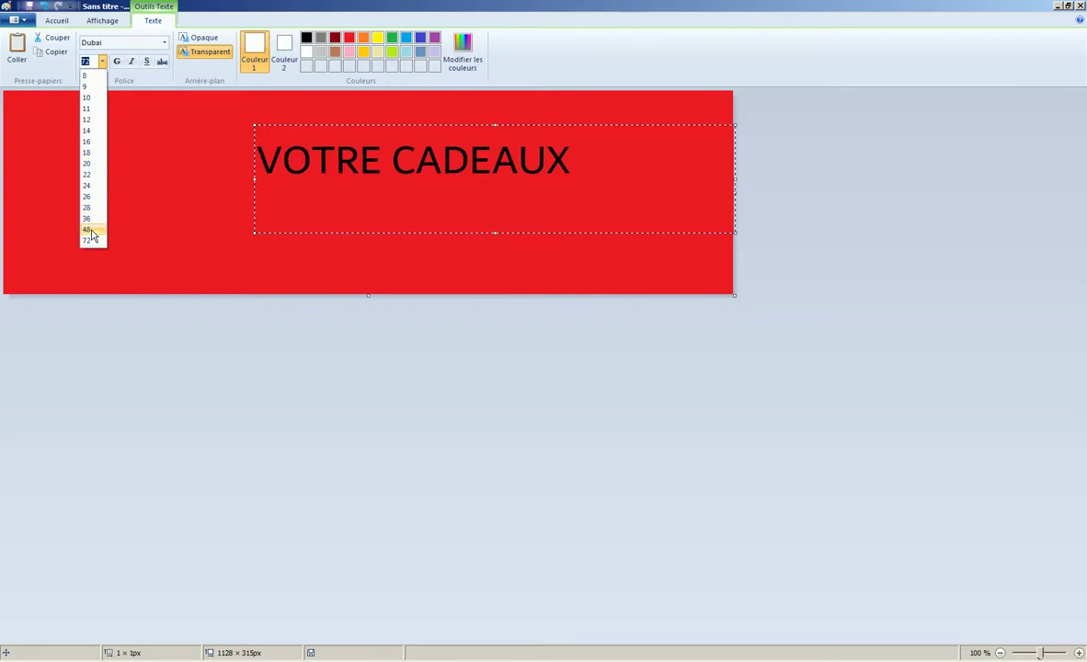
{"action": "left_click", "coordinate": [89, 231]}
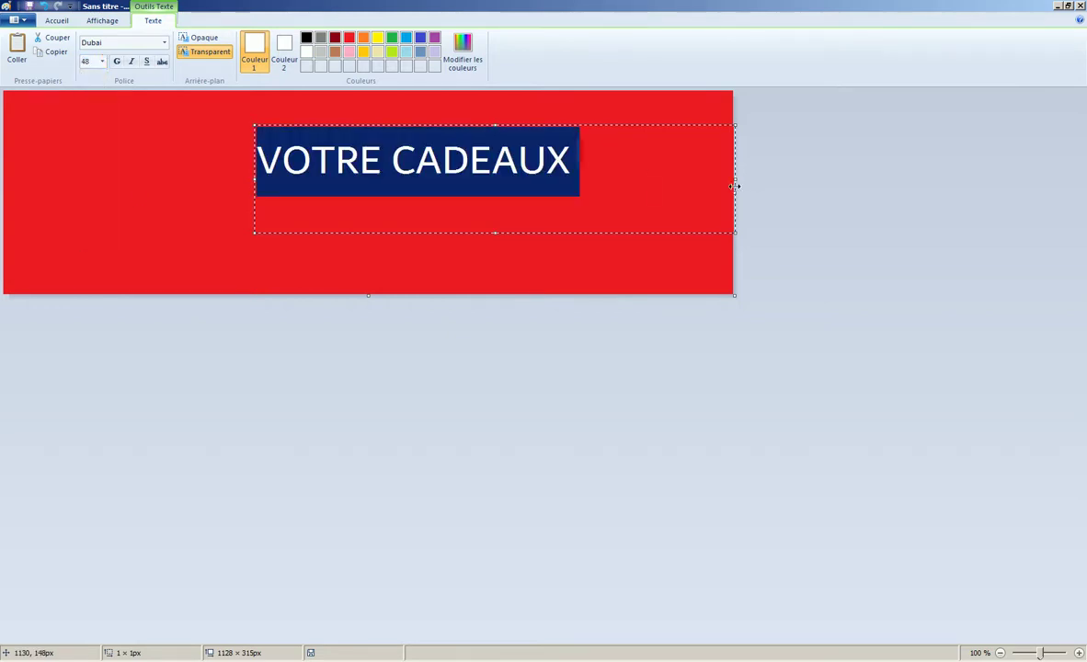
- Fit the text box, keep the Dubai font, colour the heading black and commit it
{"action": "left_click_drag", "start_coordinate": [734, 182], "coordinate": [585, 180]}
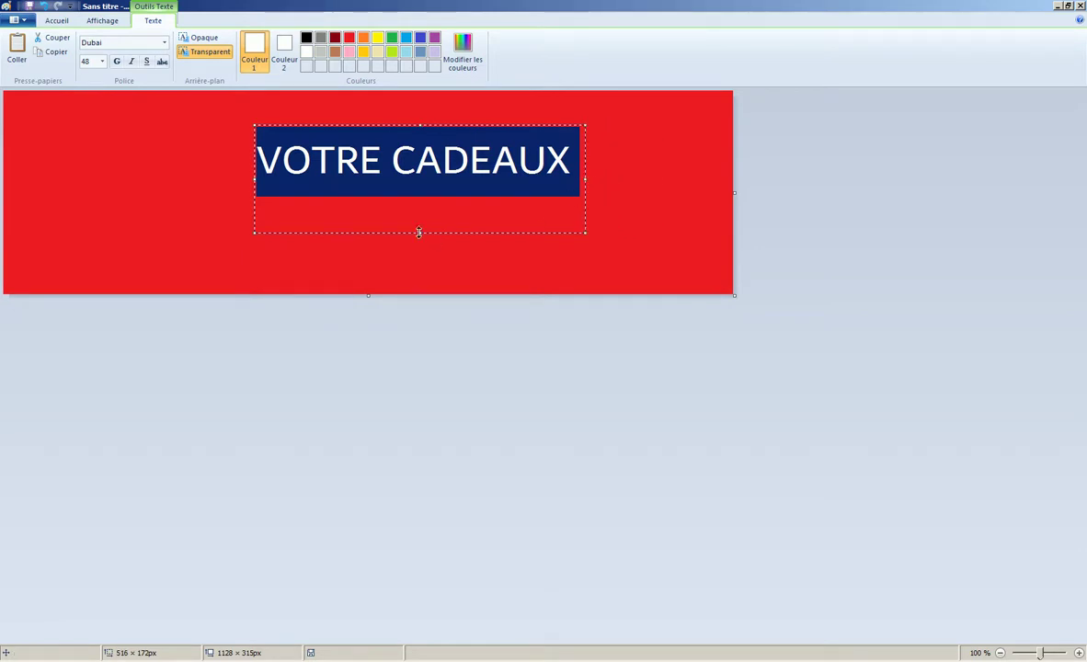
{"action": "left_click_drag", "start_coordinate": [418, 232], "coordinate": [432, 213]}
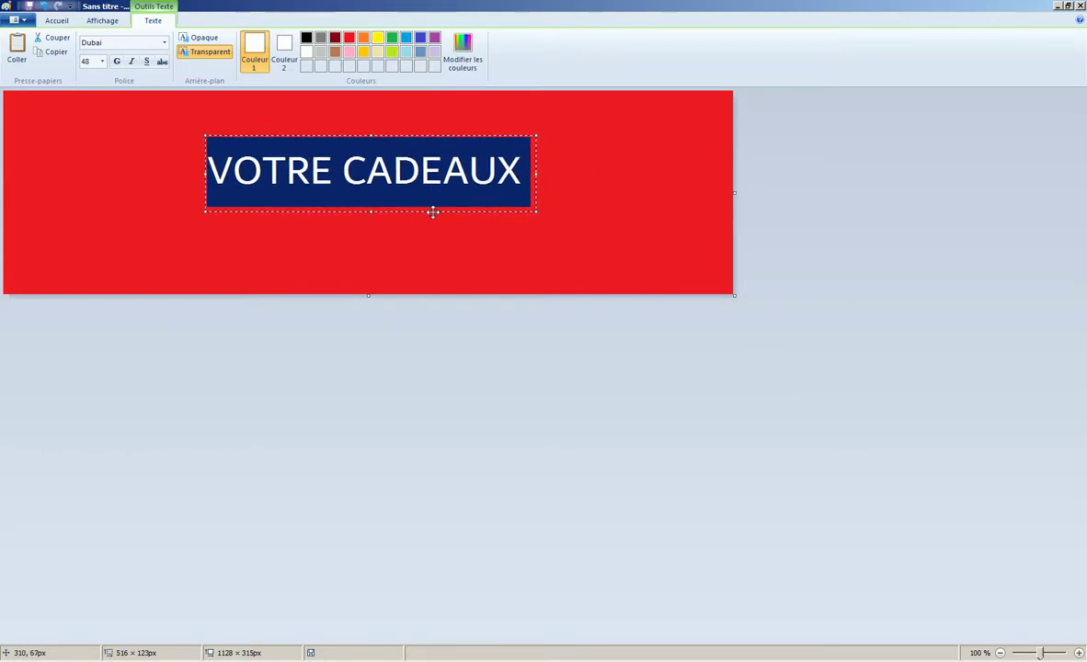
{"action": "left_click", "coordinate": [164, 42]}
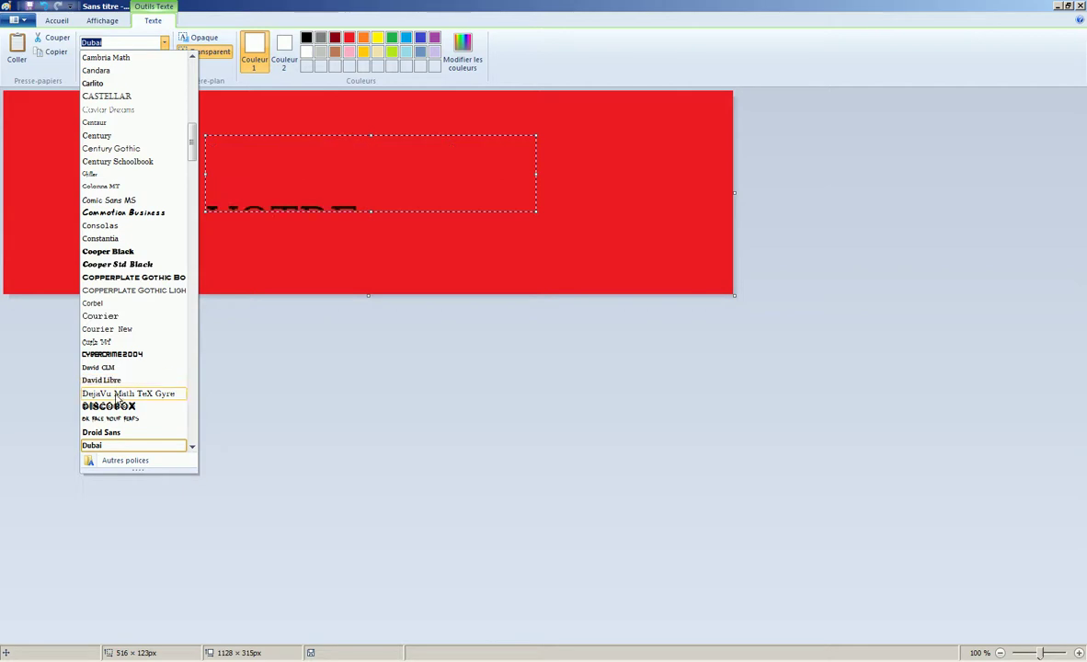
{"action": "key", "text": "Escape"}
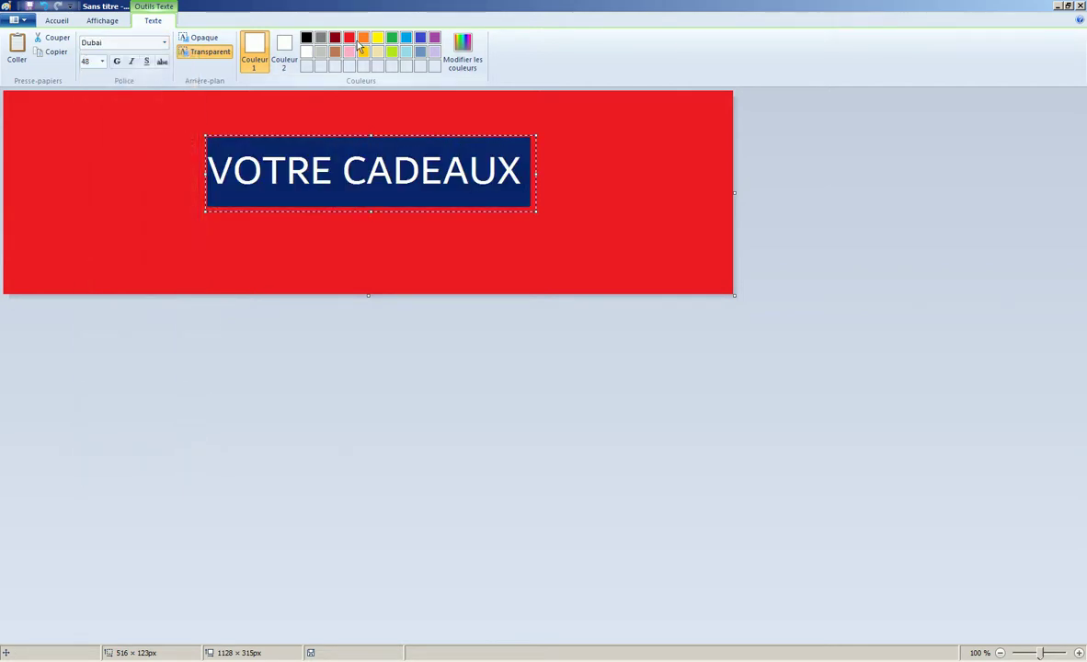
{"action": "left_click", "coordinate": [307, 38]}
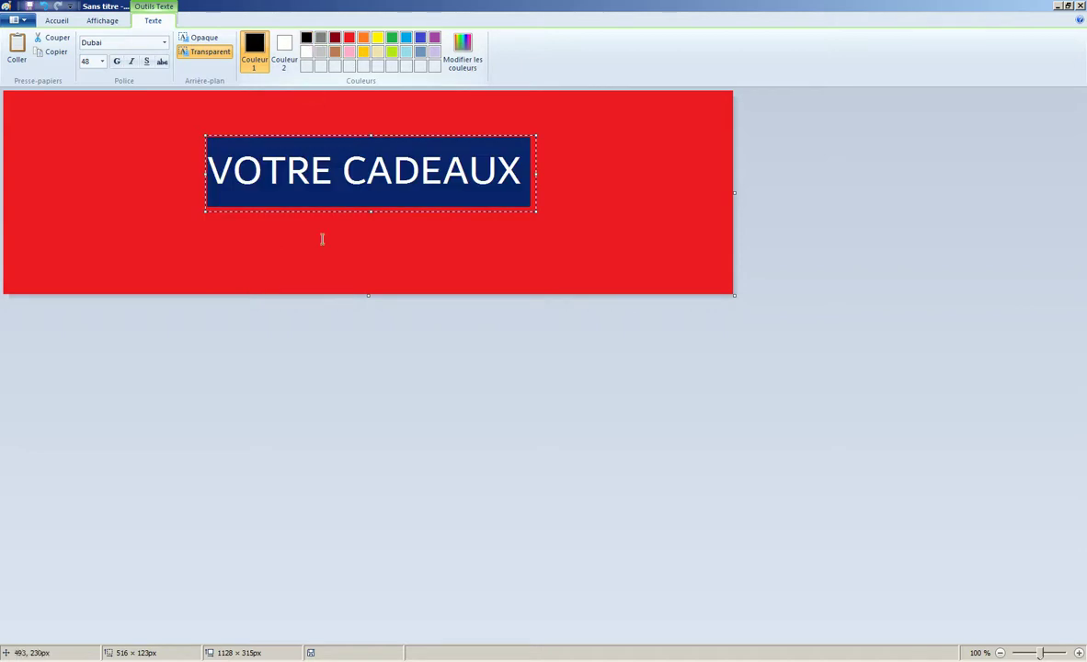
{"action": "left_click", "coordinate": [383, 244]}
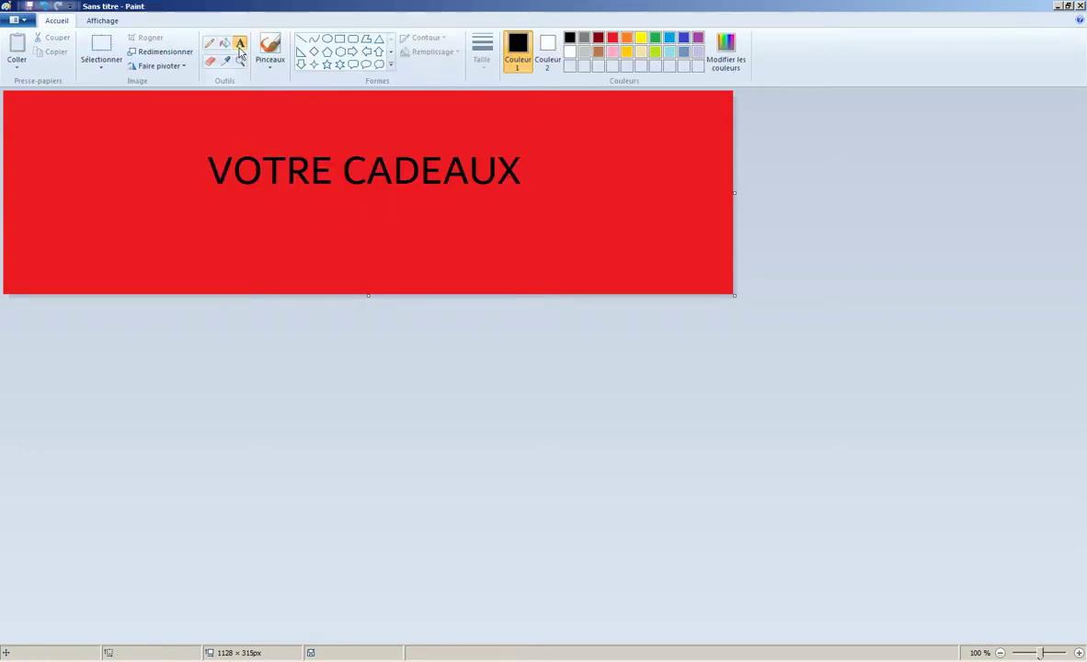
- Lay a white 'VOTRE CADEAUX' copy slightly offset over the black text as a shadow
{"action": "left_click", "coordinate": [571, 51]}
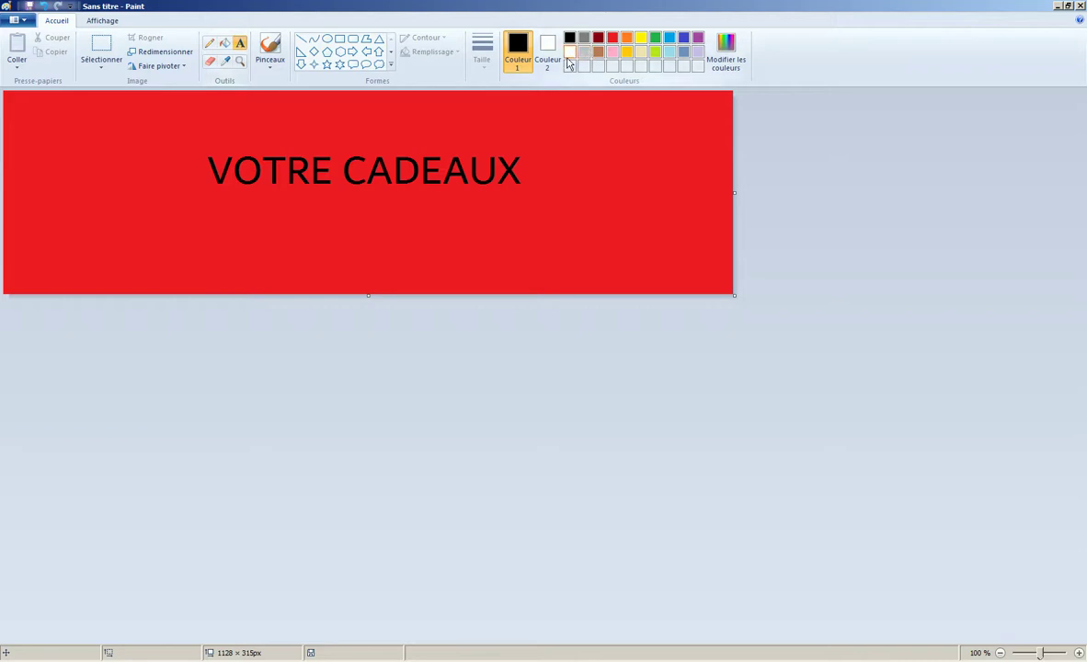
{"action": "left_click", "coordinate": [218, 229]}
{"action": "type", "text": "VOTRE"}
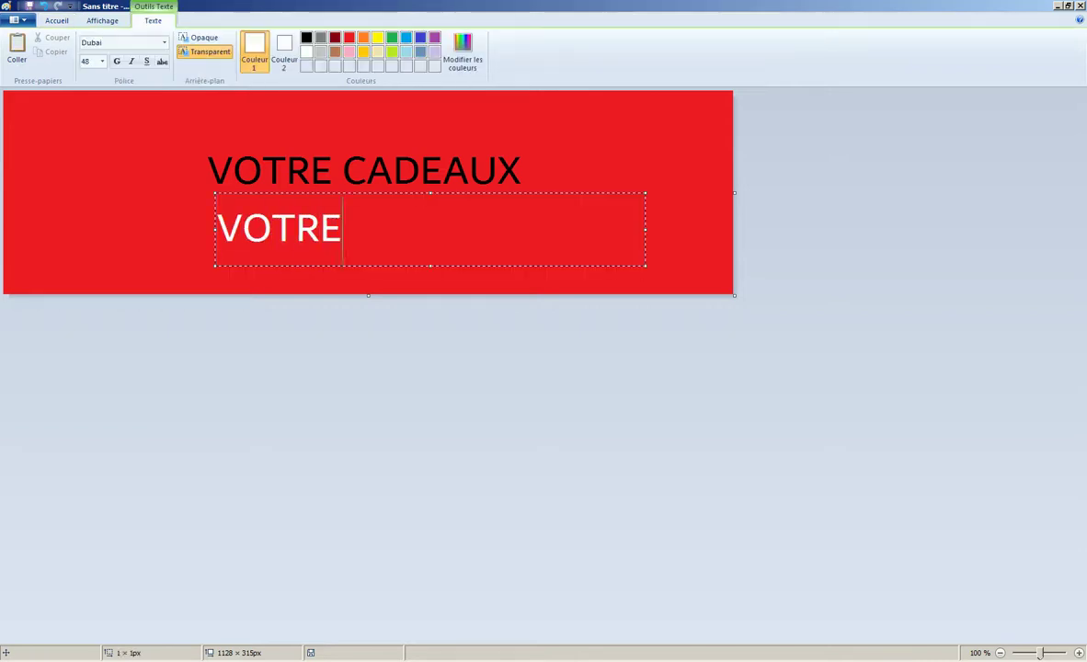
{"action": "type", "text": " CADEAUX"}
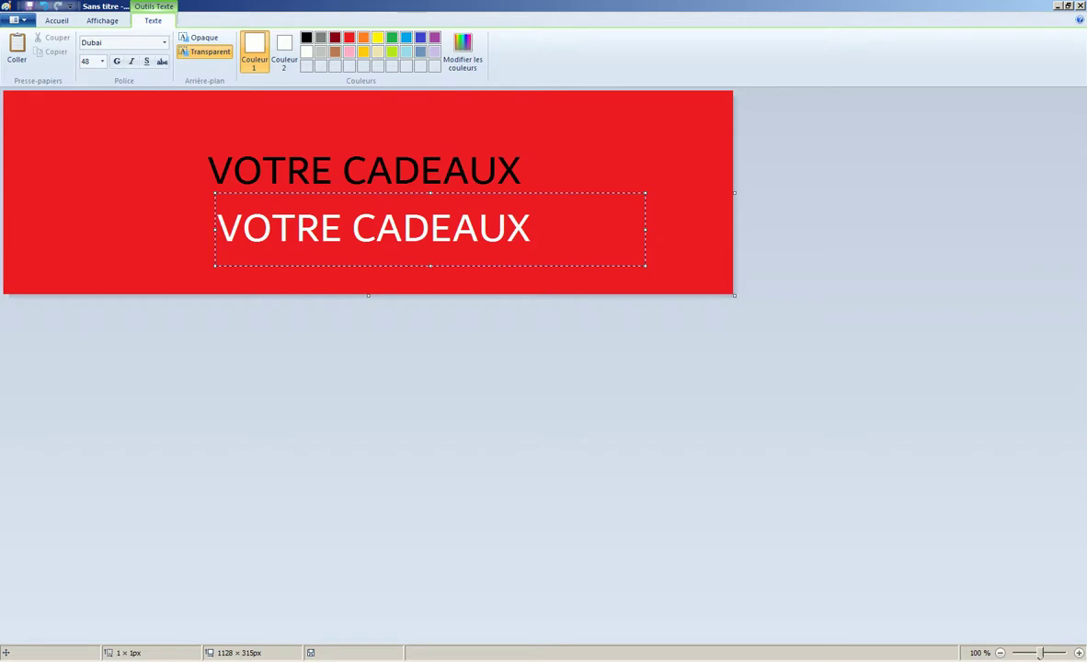
{"action": "left_click_drag", "start_coordinate": [512, 265], "coordinate": [499, 208]}
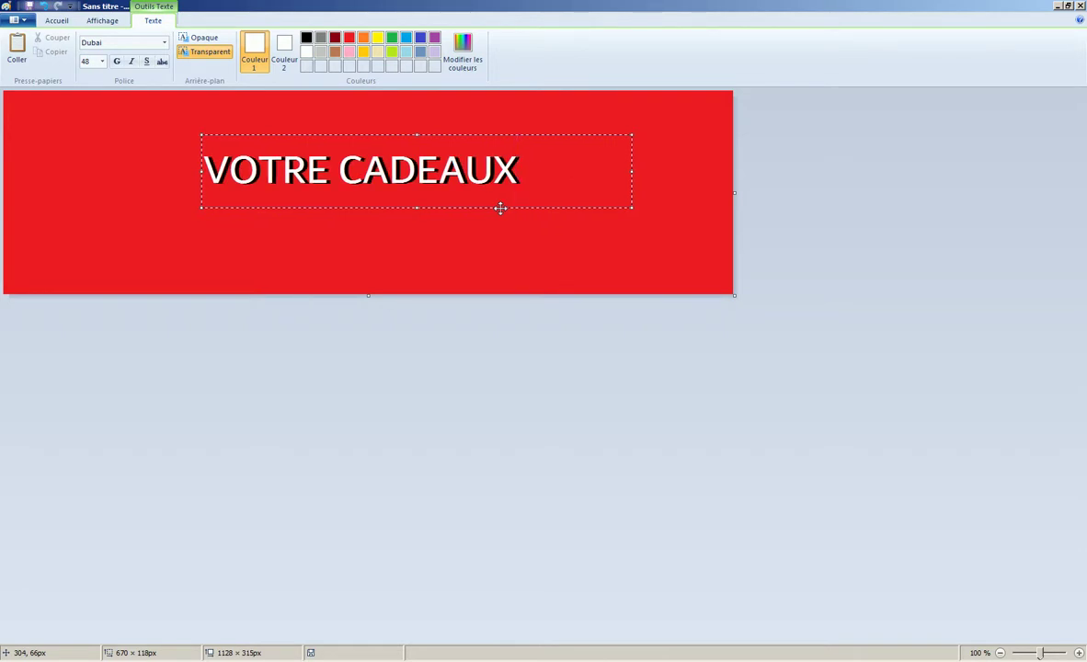
{"action": "left_click_drag", "start_coordinate": [500, 208], "coordinate": [501, 209]}
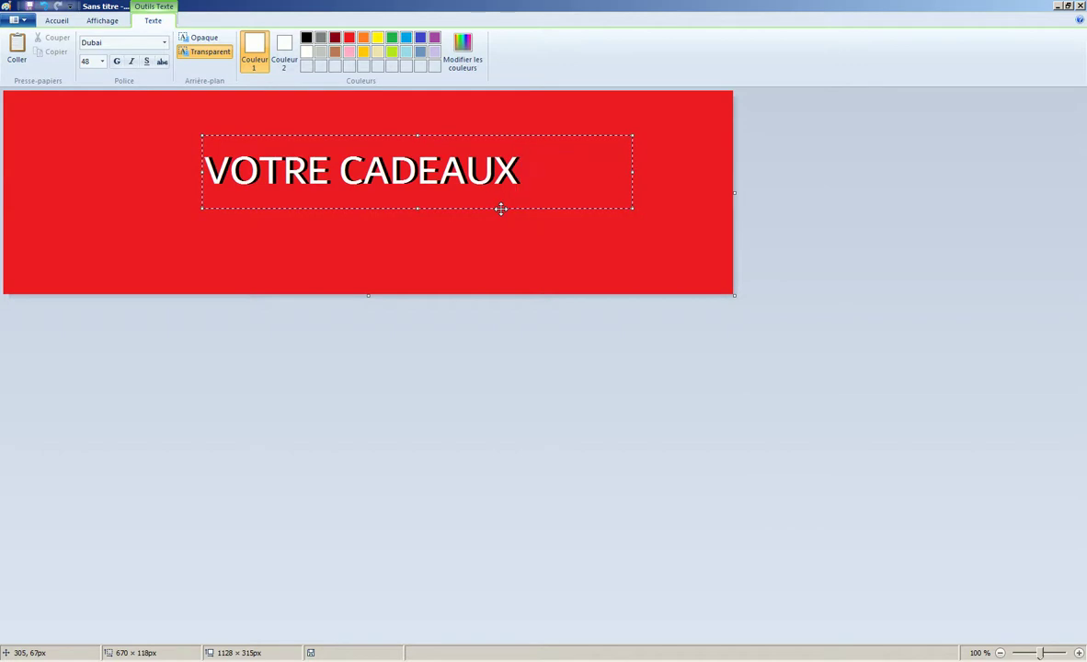
{"action": "left_click", "coordinate": [645, 187]}
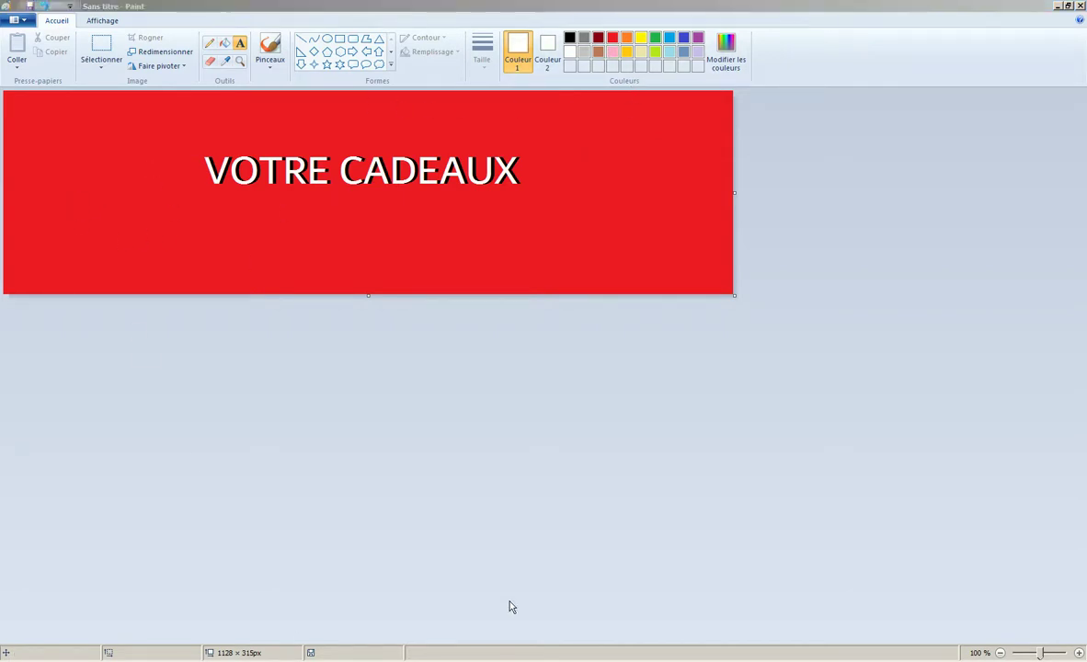
{"action": "key", "text": "alt+Tab"}
- Search Google Images for 'cadaux png' in a new tab
{"action": "left_click", "coordinate": [638, 12]}
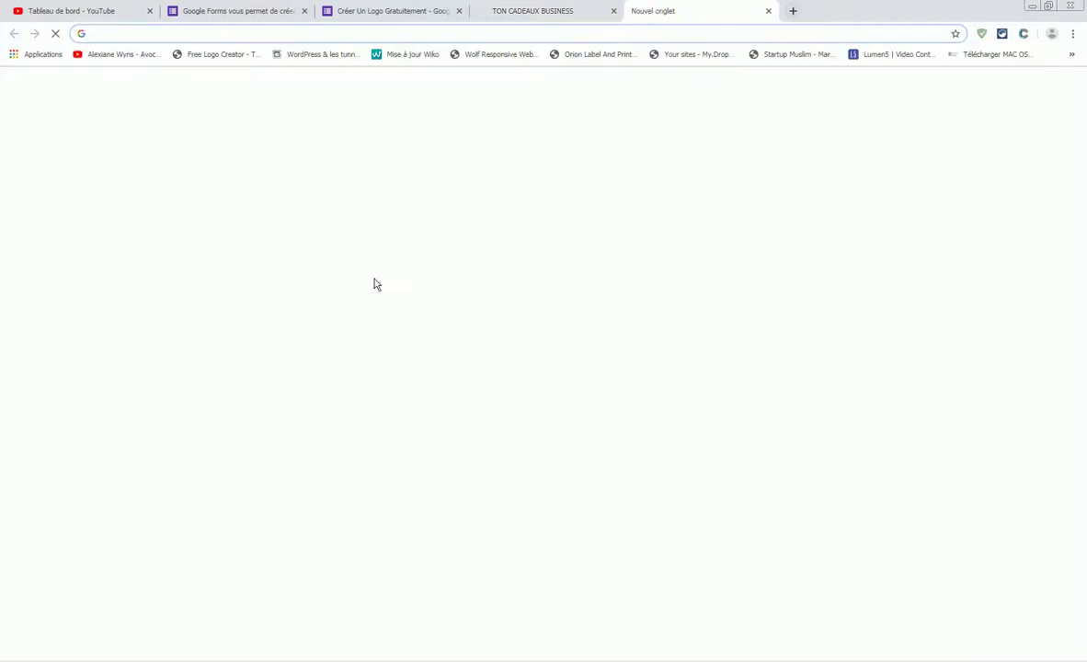
{"action": "type", "text": "google"}
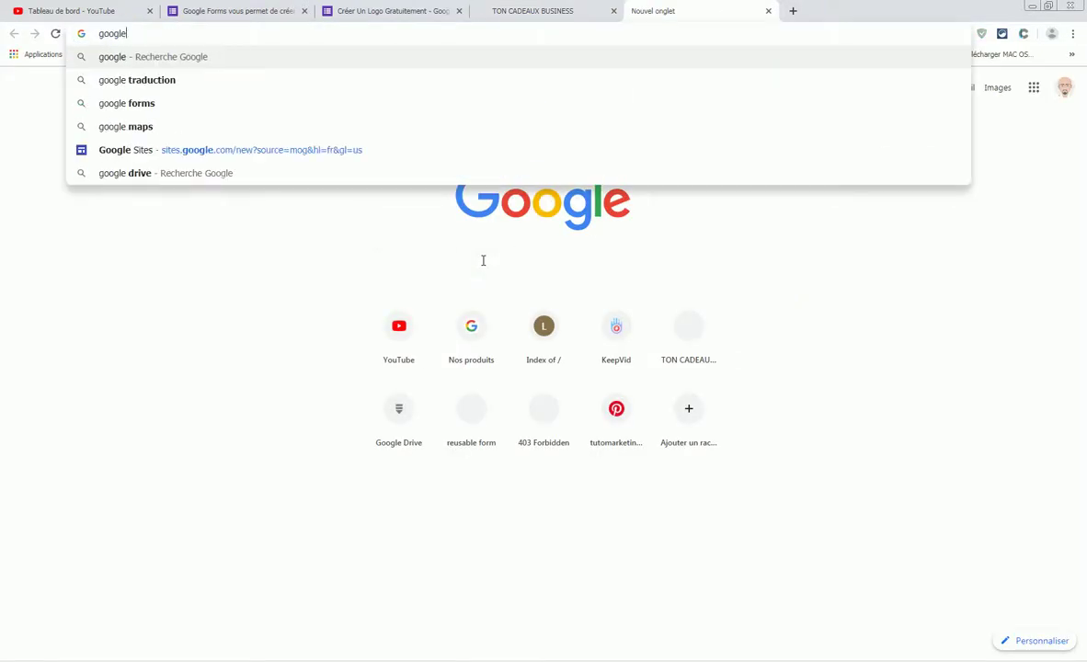
{"action": "key", "text": "Return"}
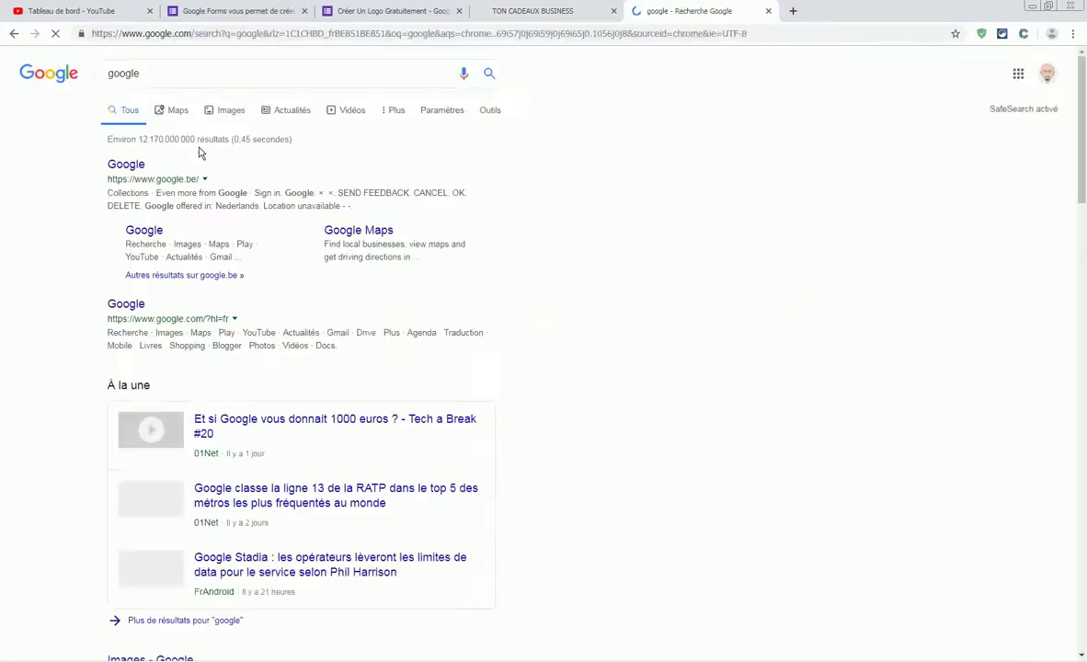
{"action": "left_click", "coordinate": [234, 111]}
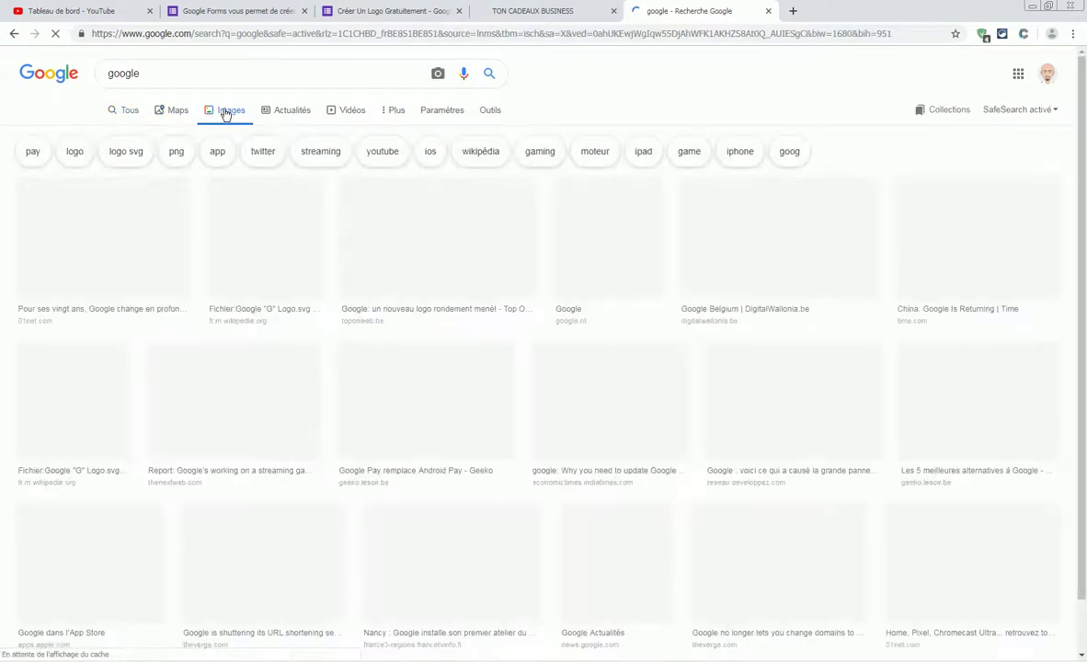
{"action": "double_click", "coordinate": [93, 75]}
{"action": "type", "text": "cadaux"}
{"action": "key", "text": "Return"}
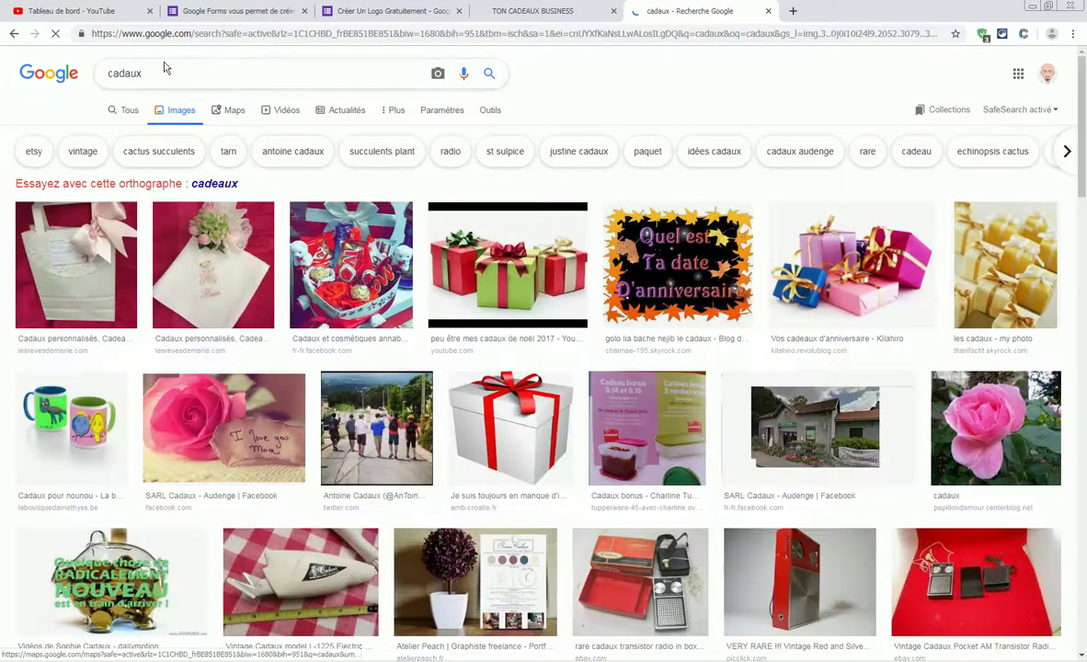
{"action": "left_click", "coordinate": [149, 74]}
{"action": "type", "text": "png"}
{"action": "key", "text": "Return"}
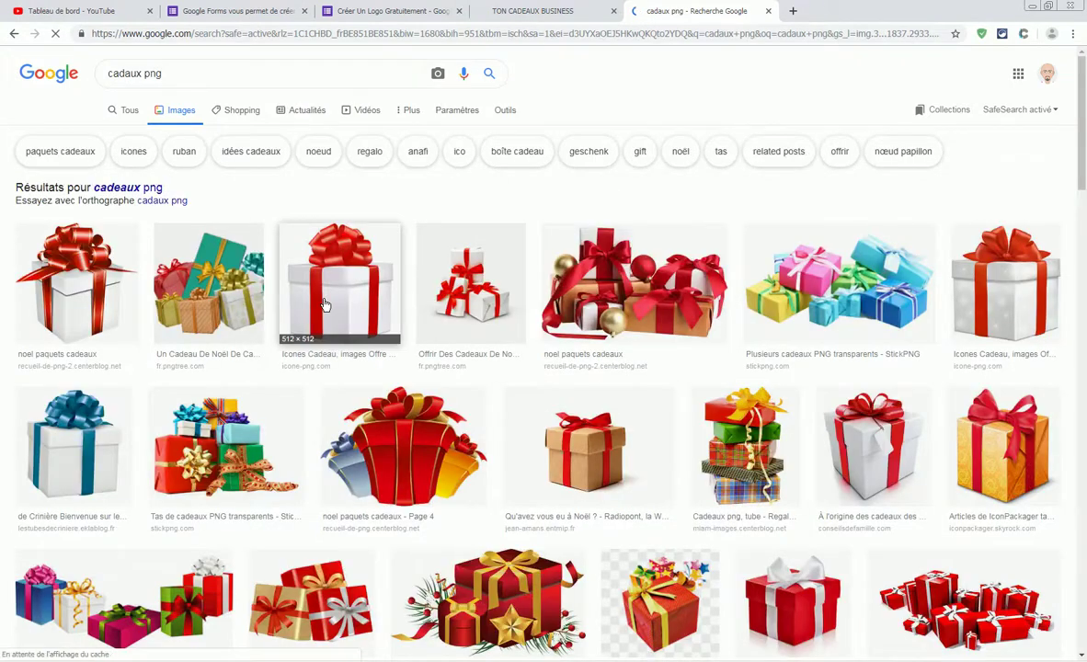
- Open the white red-ribboned gift image in a new tab and start saving it as cadeaux
{"action": "right_click", "coordinate": [339, 298]}
{"action": "left_click", "coordinate": [363, 307]}
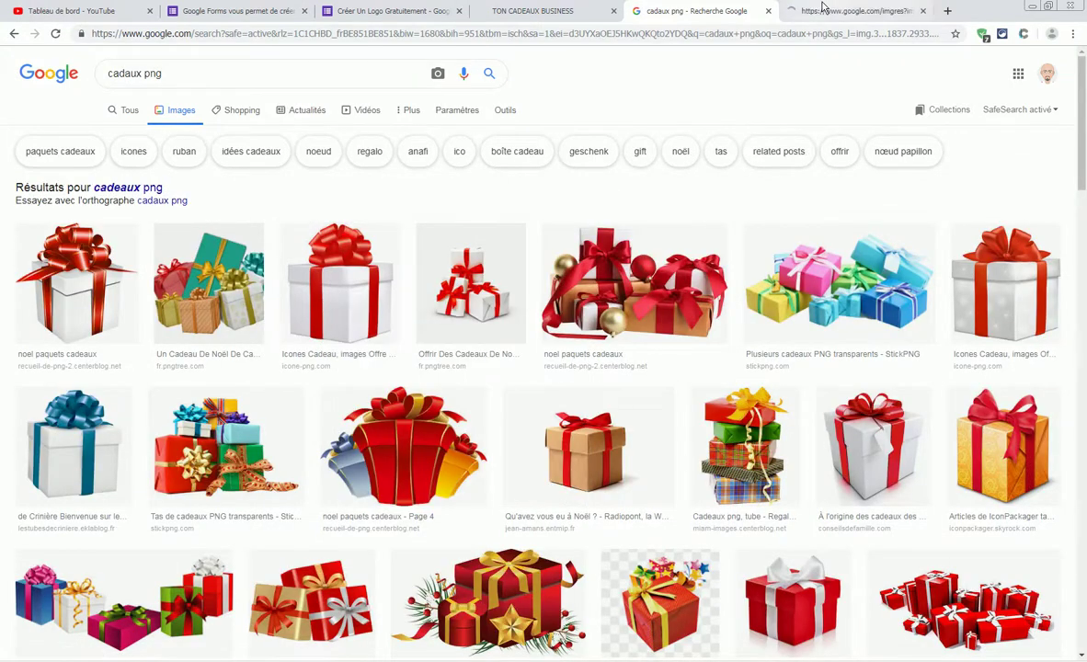
{"action": "left_click", "coordinate": [820, 13]}
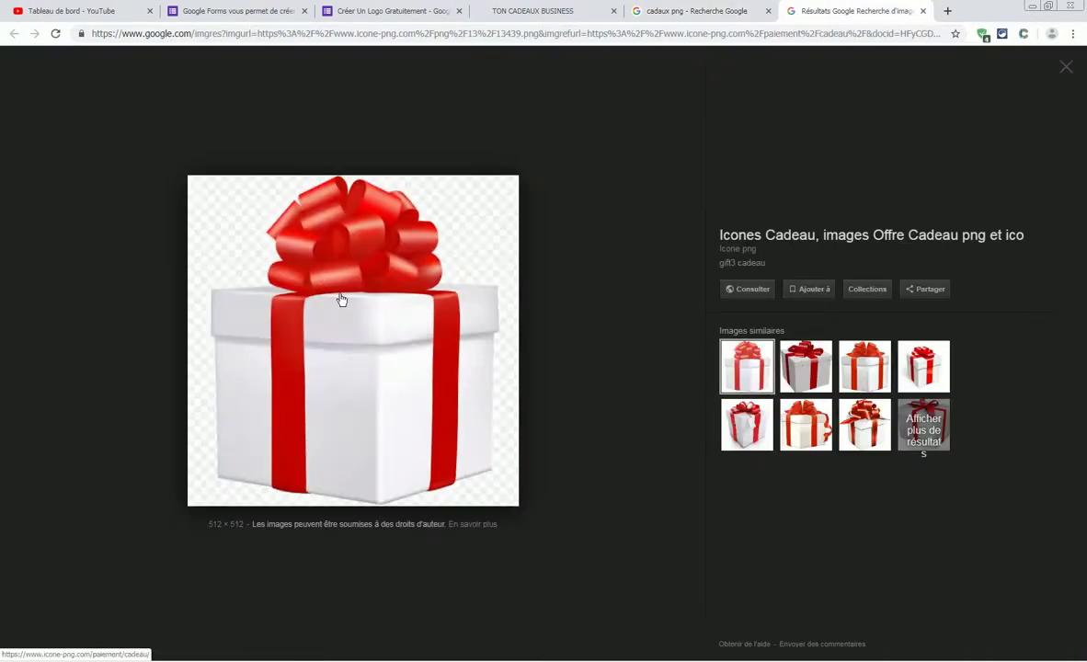
{"action": "right_click", "coordinate": [343, 328]}
{"action": "left_click", "coordinate": [421, 444]}
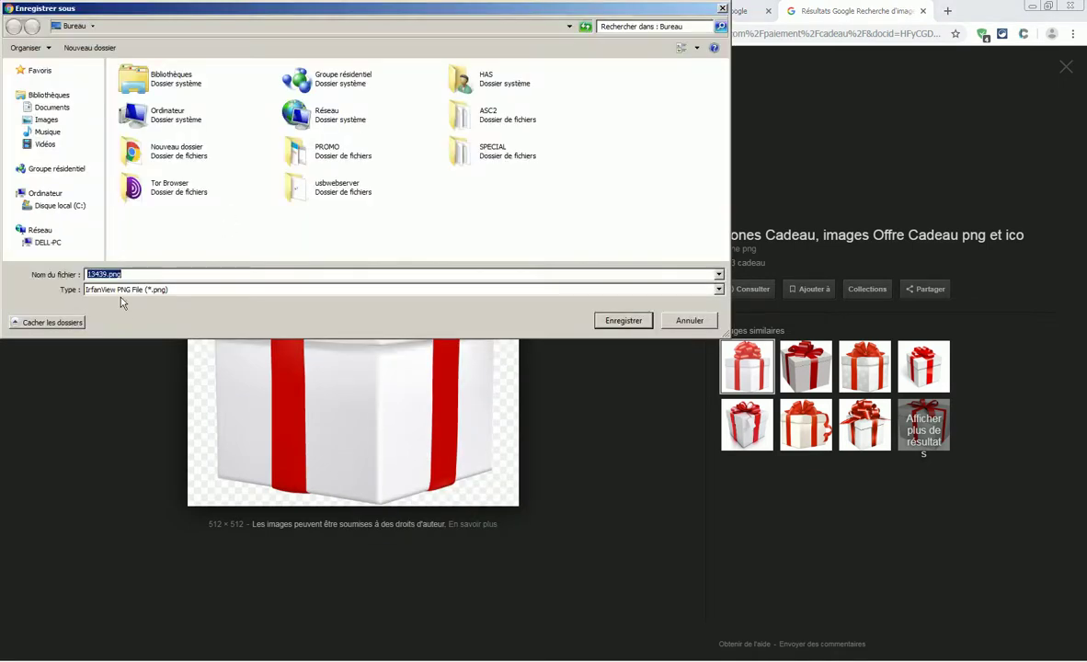
{"action": "type", "text": "deaux"}
- Save cadeaux.png, then paste it into Paint's banner with transparent selection on
{"action": "left_click", "coordinate": [625, 321]}
{"action": "key", "text": "alt+Tab"}
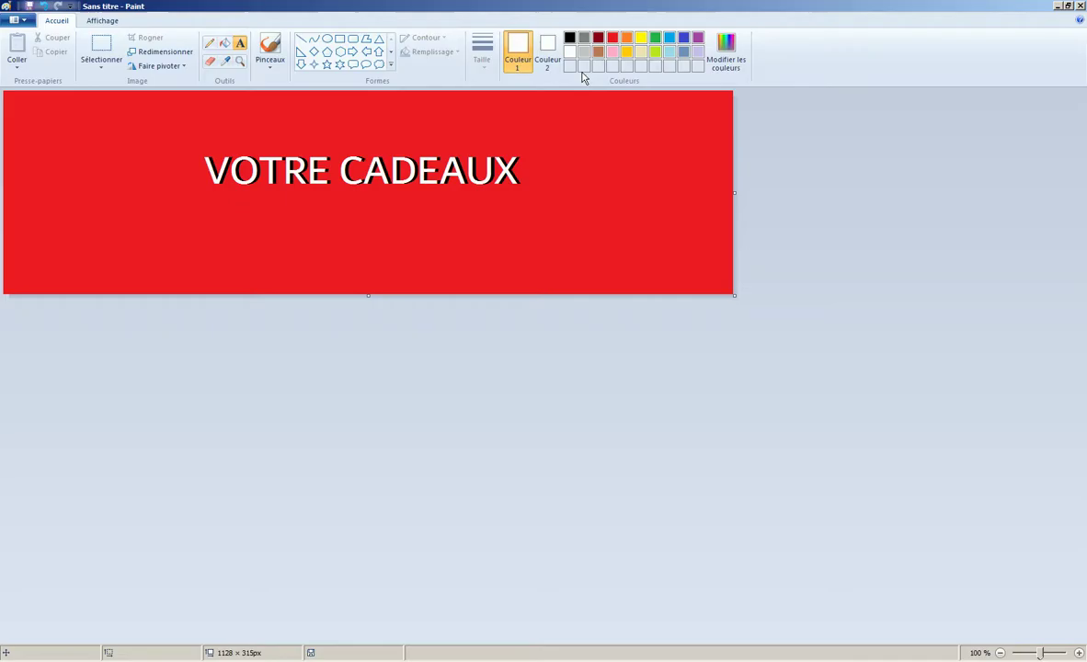
{"action": "left_click", "coordinate": [101, 59]}
{"action": "left_click", "coordinate": [126, 184]}
{"action": "left_click", "coordinate": [17, 64]}
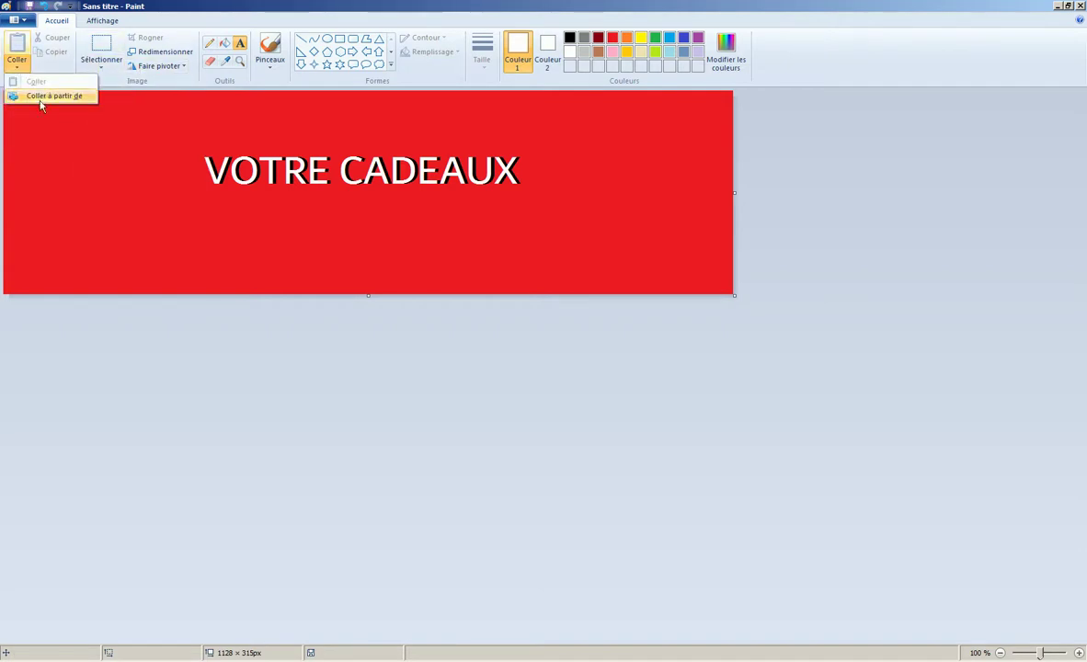
{"action": "left_click", "coordinate": [40, 97]}
{"action": "left_click", "coordinate": [379, 260]}
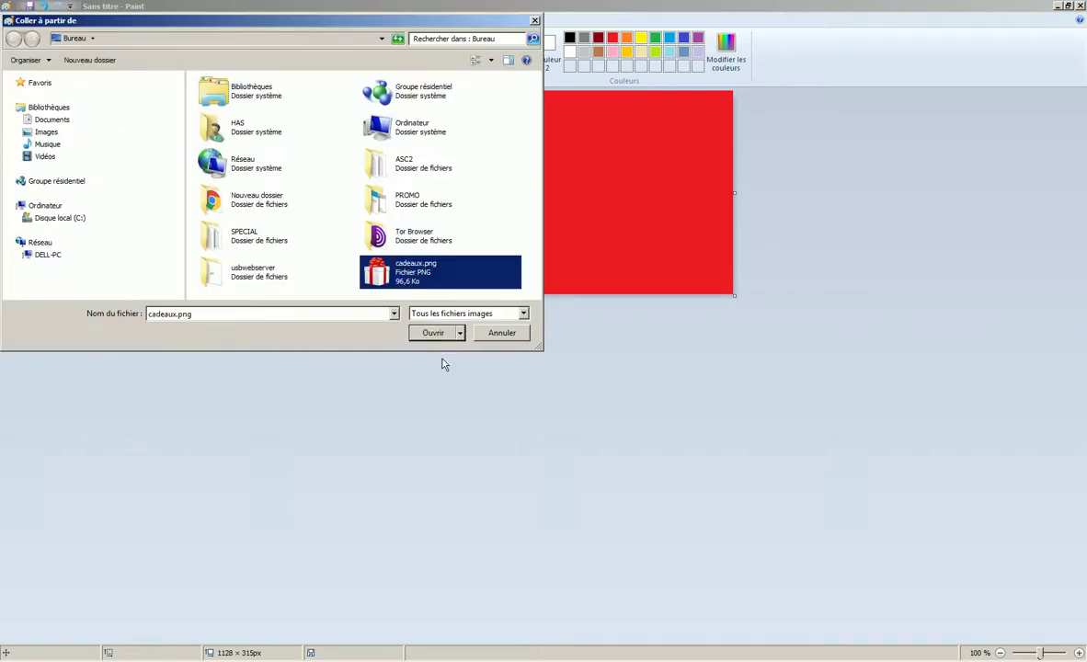
{"action": "left_click", "coordinate": [438, 333]}
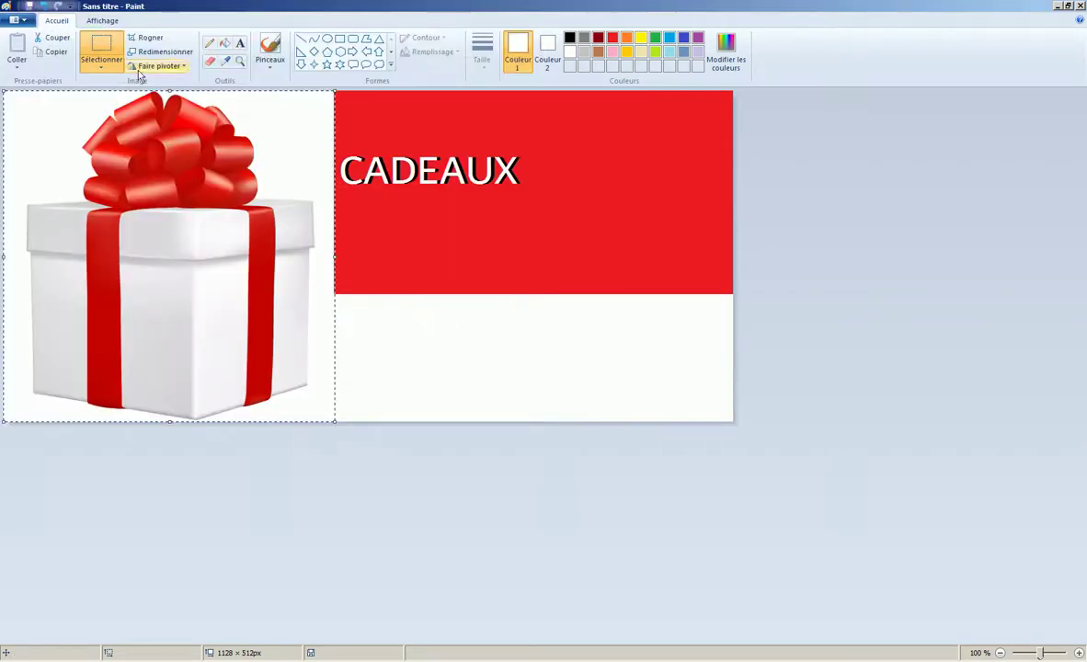
- Shrink the gift, place it left of the heading, and crop the canvas to 1128 × 315 px
{"action": "left_click", "coordinate": [103, 67]}
{"action": "left_click", "coordinate": [107, 180]}
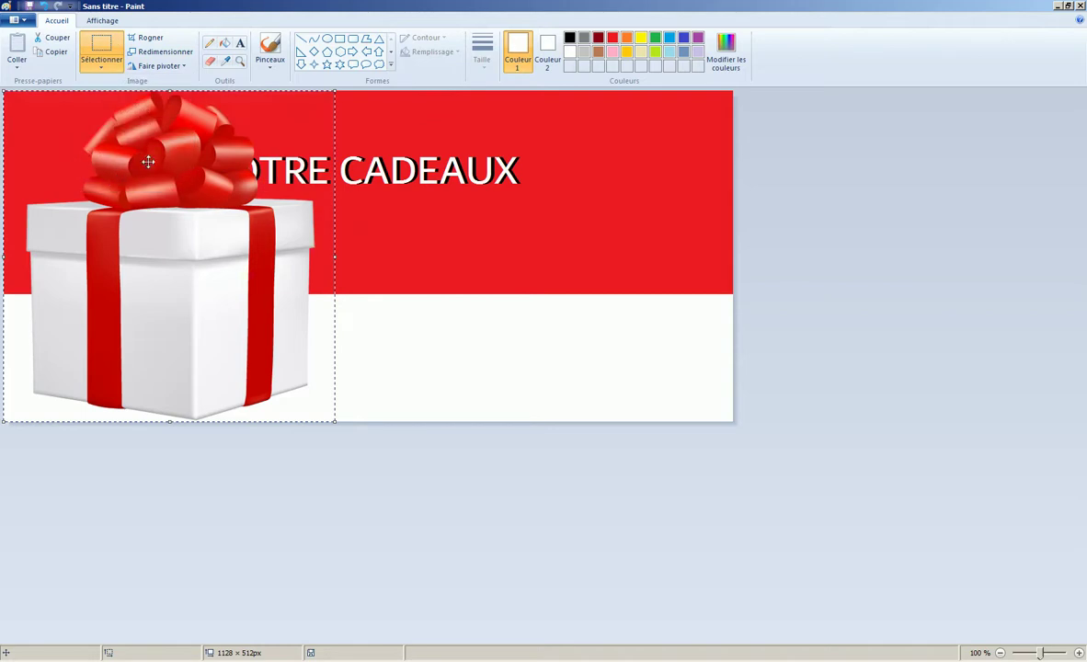
{"action": "left_click_drag", "start_coordinate": [334, 421], "coordinate": [171, 217]}
{"action": "left_click_drag", "start_coordinate": [133, 168], "coordinate": [124, 192]}
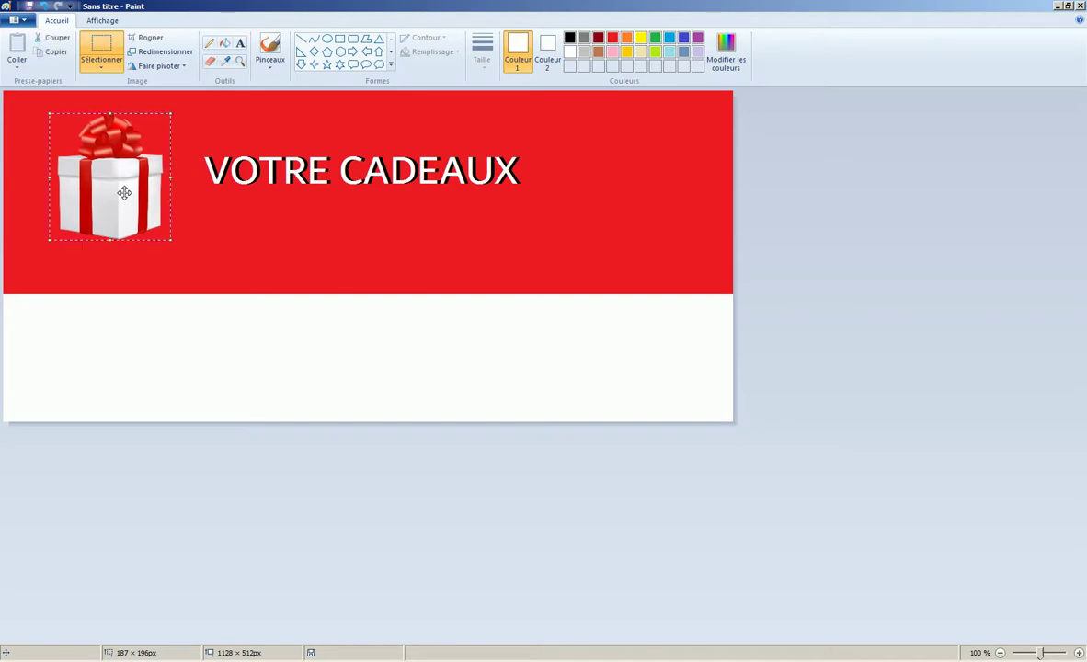
{"action": "left_click", "coordinate": [297, 487]}
{"action": "left_click_drag", "start_coordinate": [368, 423], "coordinate": [372, 295]}
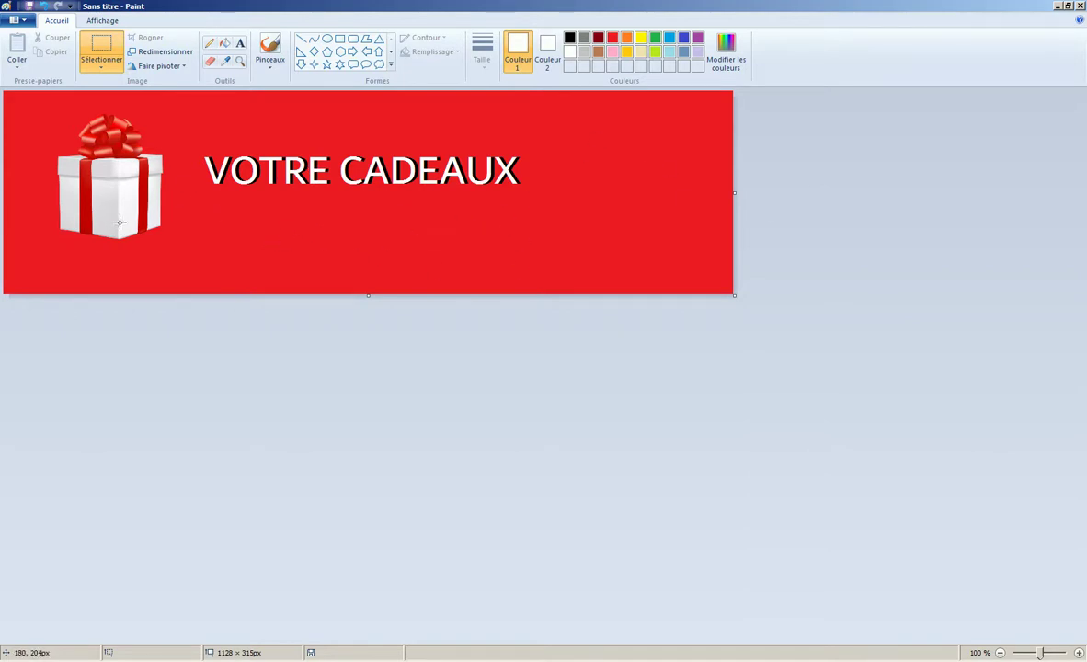
- Save the banner as banner.jpg in JPEG format and minimize Paint
{"action": "left_click", "coordinate": [18, 19]}
{"action": "mouse_move", "coordinate": [103, 138]}
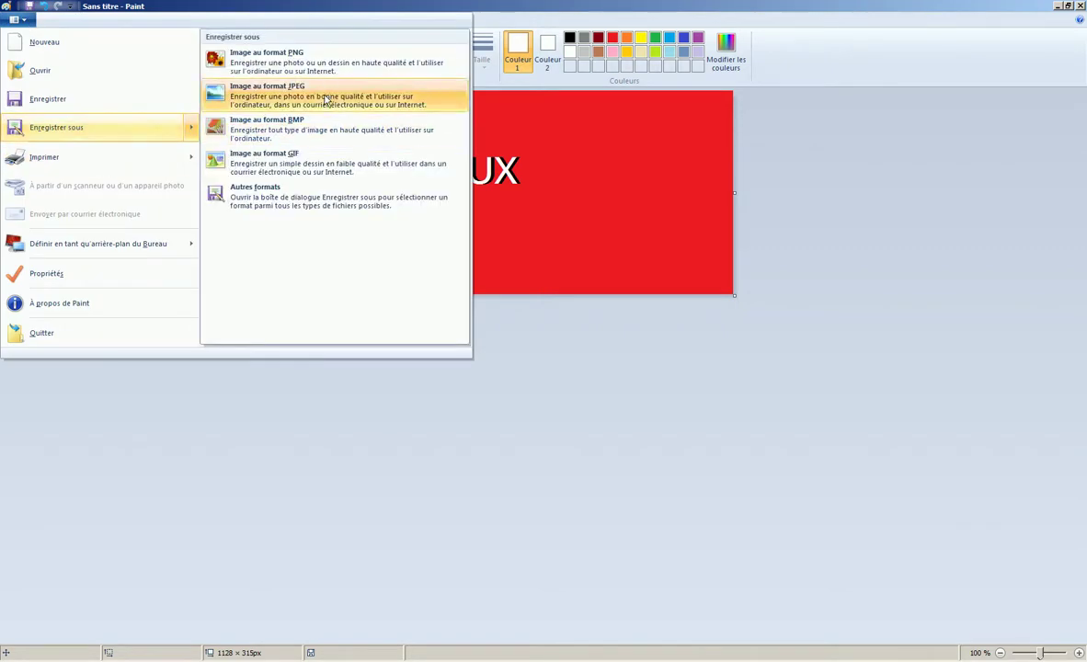
{"action": "left_click", "coordinate": [322, 92]}
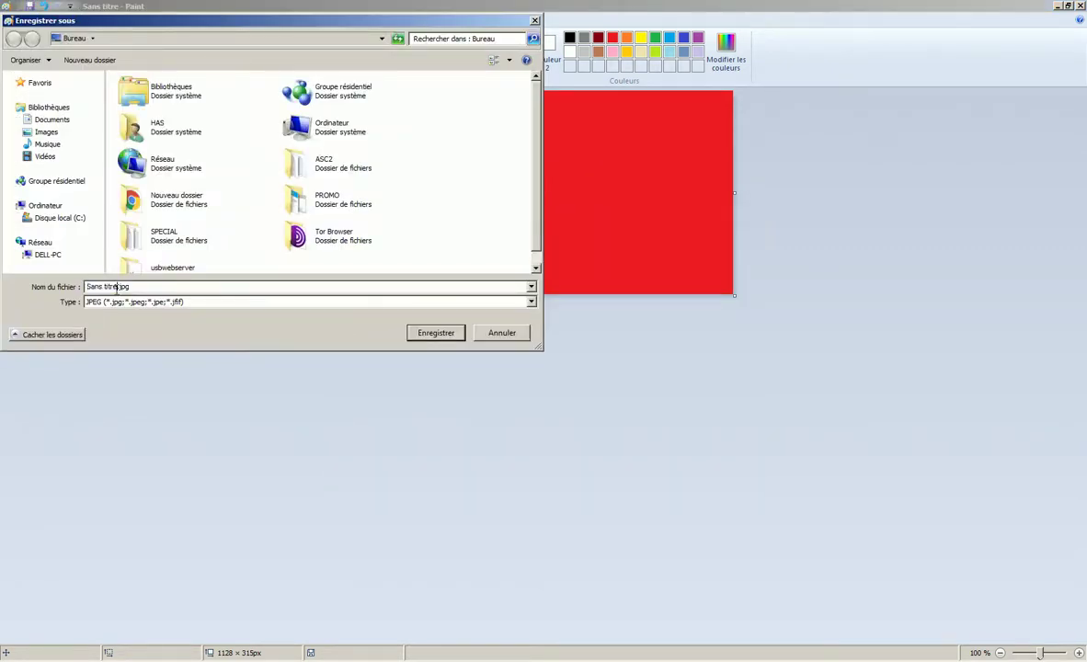
{"action": "type", "text": "ba"}
{"action": "key", "text": "Return"}
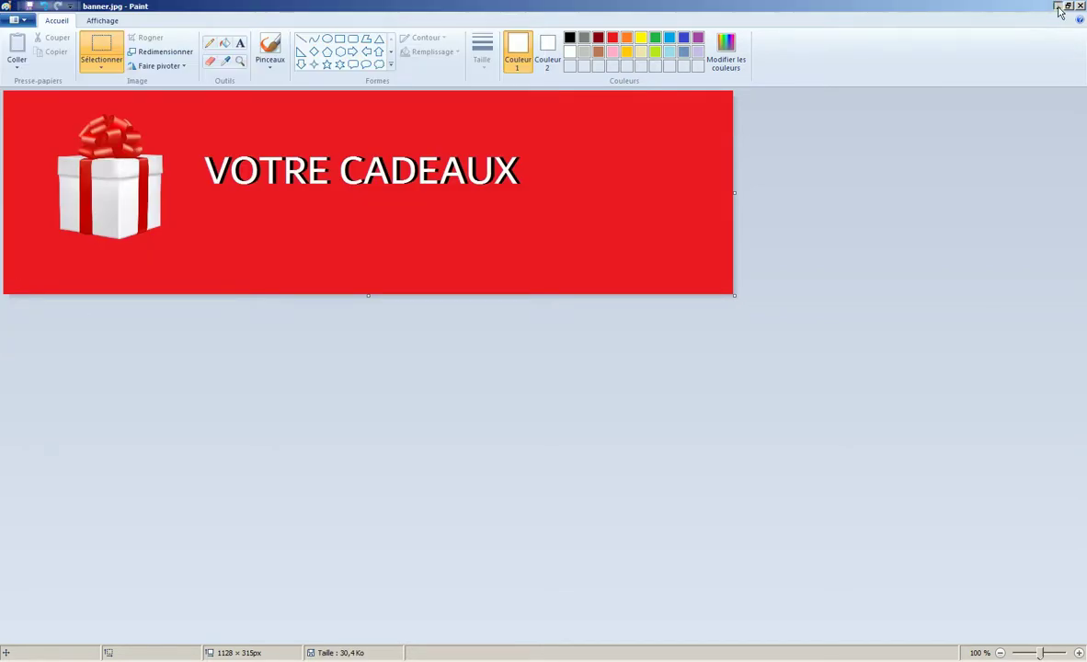
{"action": "left_click", "coordinate": [1057, 7]}
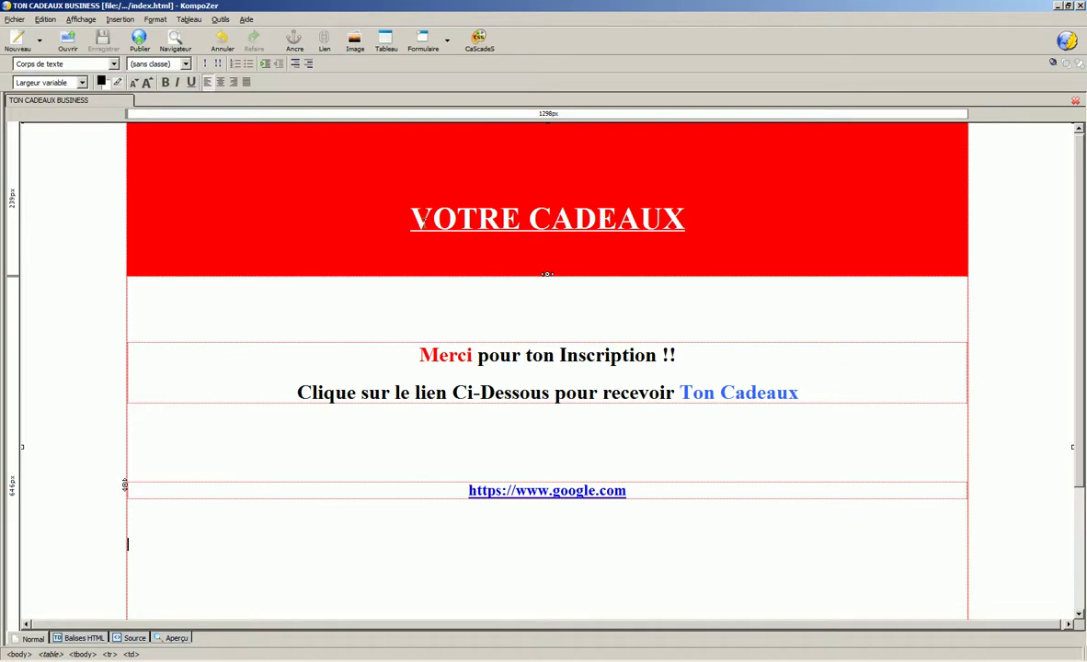
- Delete the 'VOTRE CADEAUX' text from the header cell
{"action": "left_click_drag", "start_coordinate": [405, 218], "coordinate": [766, 225]}
{"action": "key", "text": "Delete"}
{"action": "left_click", "coordinate": [568, 187]}
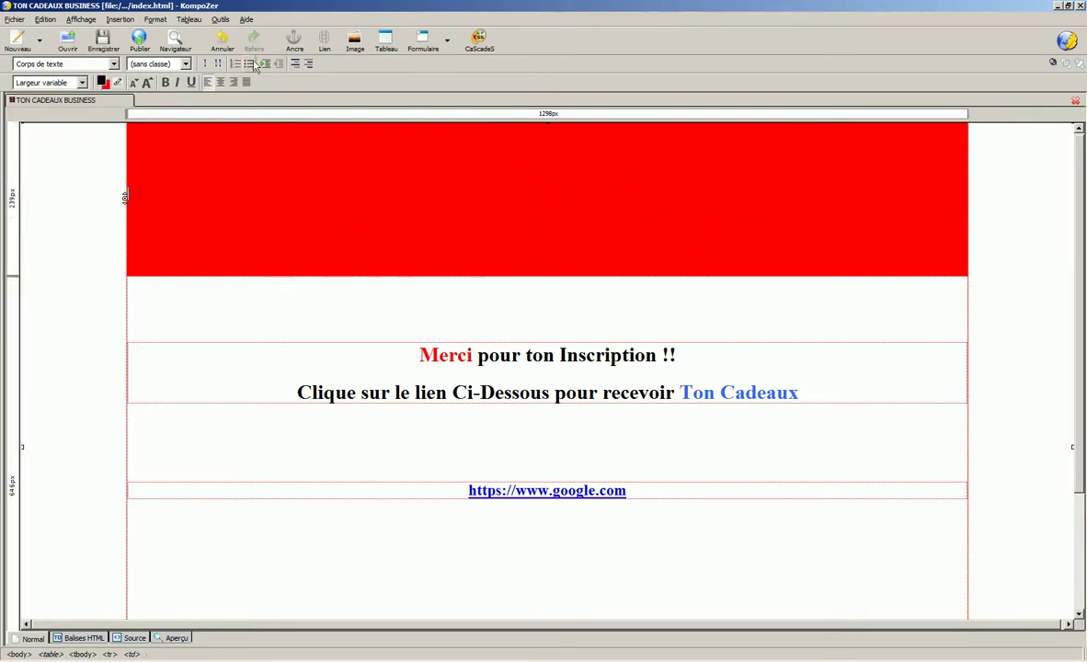
- Insert banner.jpg into the header with alt text 'banner', then minimize KompoZer
{"action": "left_click", "coordinate": [120, 19]}
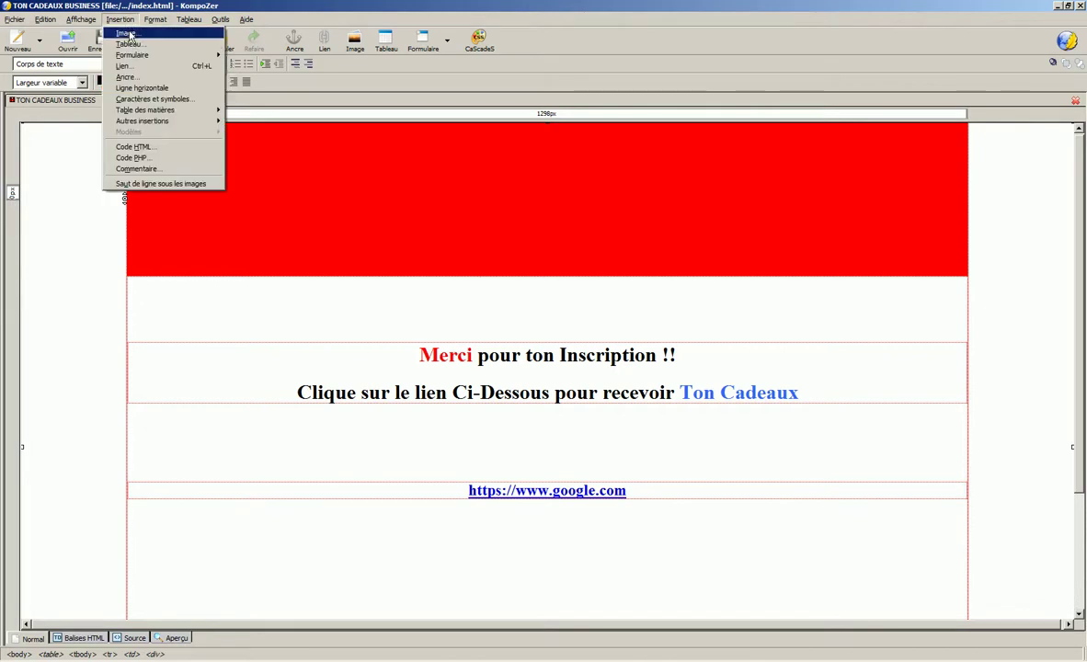
{"action": "left_click", "coordinate": [129, 35]}
{"action": "left_click", "coordinate": [245, 85]}
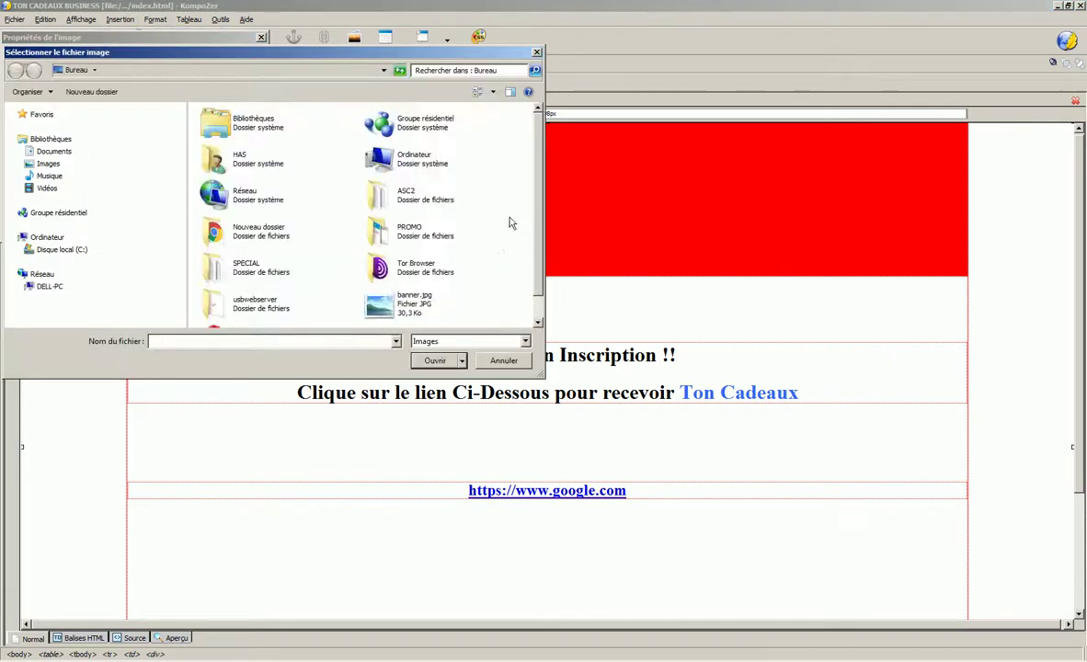
{"action": "scroll", "coordinate": [496, 246], "scroll_direction": "down", "scroll_amount": 1}
{"action": "left_click", "coordinate": [400, 276]}
{"action": "left_click", "coordinate": [414, 359]}
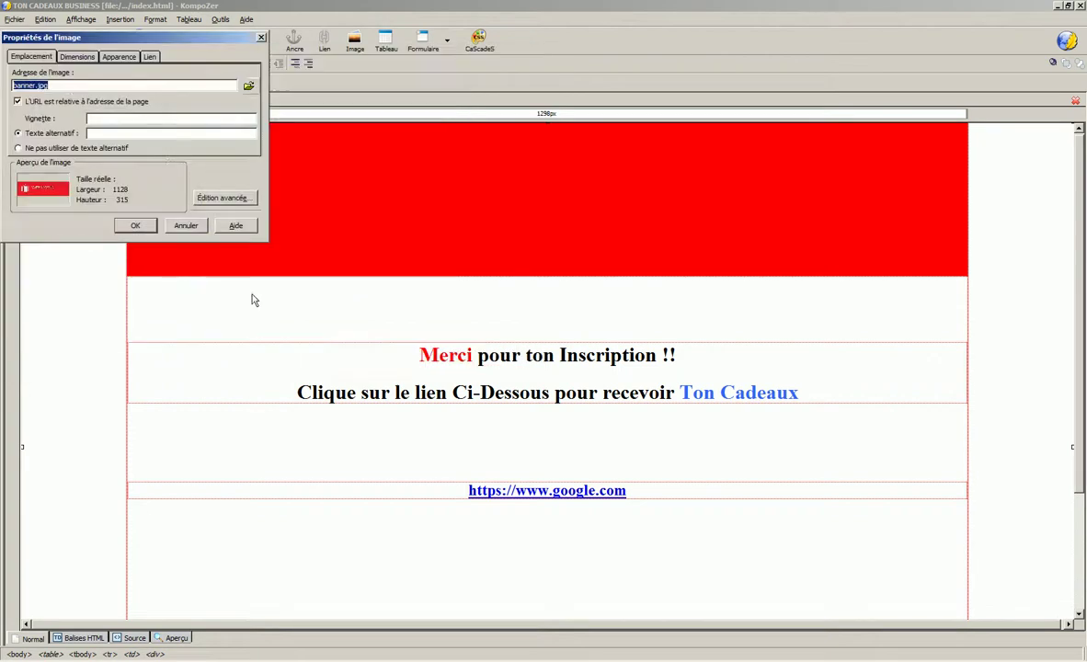
{"action": "left_click", "coordinate": [160, 133]}
{"action": "type", "text": "banner"}
{"action": "key", "text": "Return"}
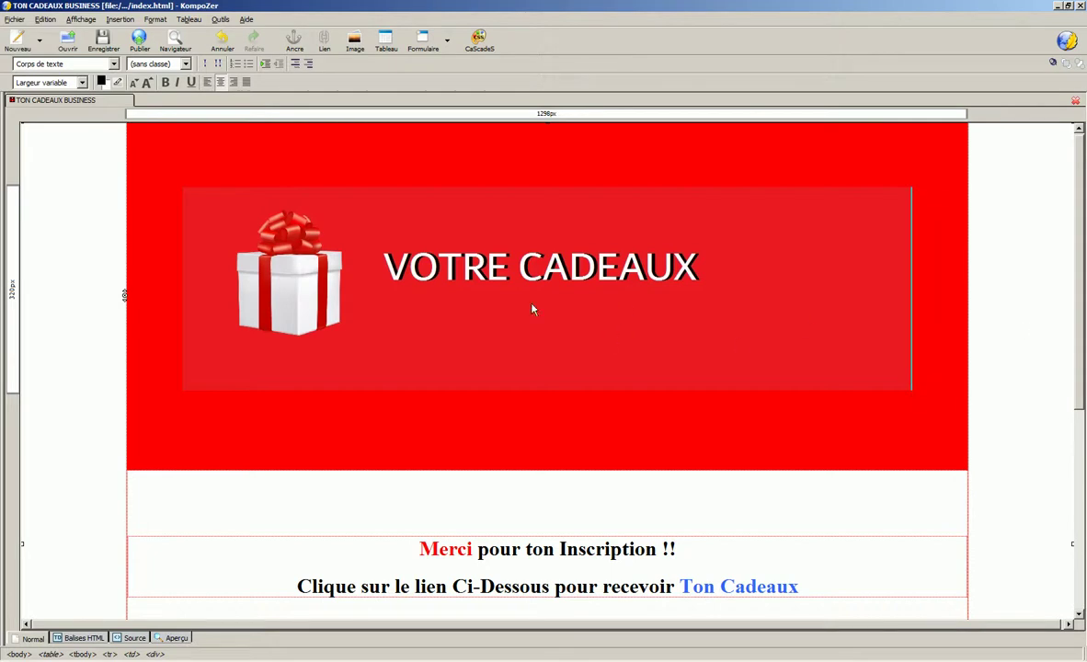
{"action": "key", "text": "super+d"}
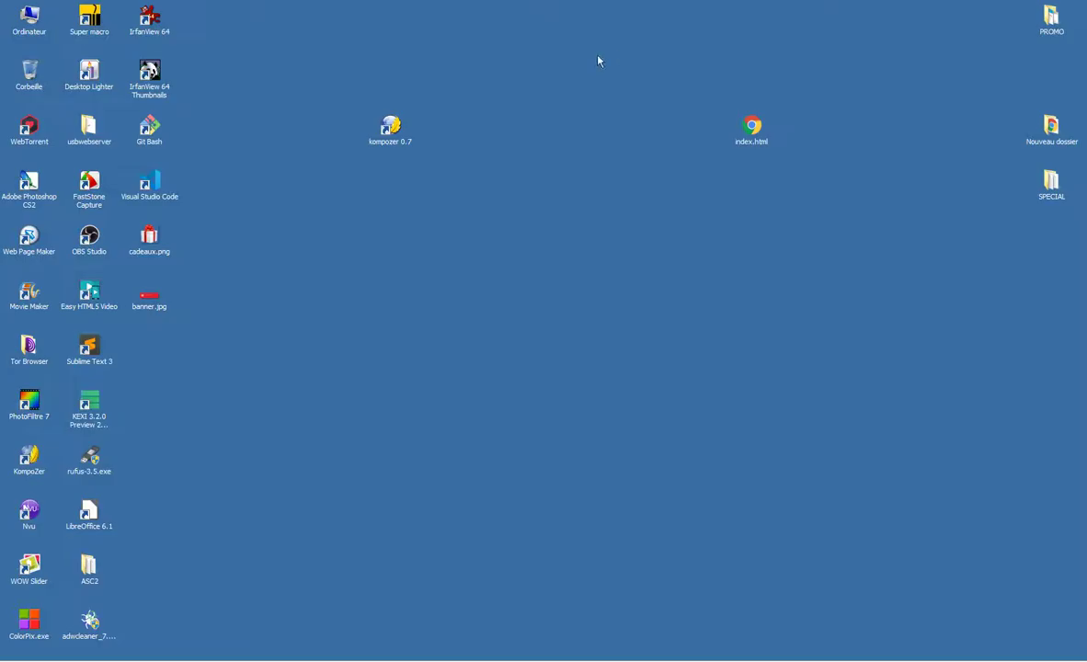
- Run ColorPix, lock the banner's red at #ED1B24, then close it
{"action": "double_click", "coordinate": [41, 631]}
{"action": "left_click", "coordinate": [579, 341]}
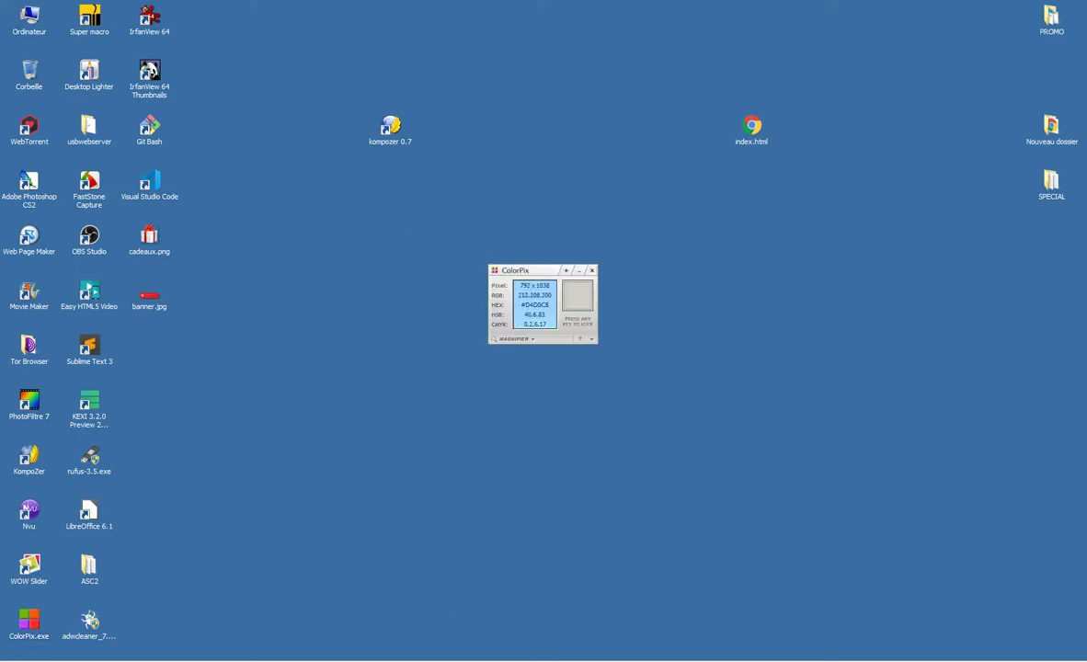
{"action": "key", "text": "super+d"}
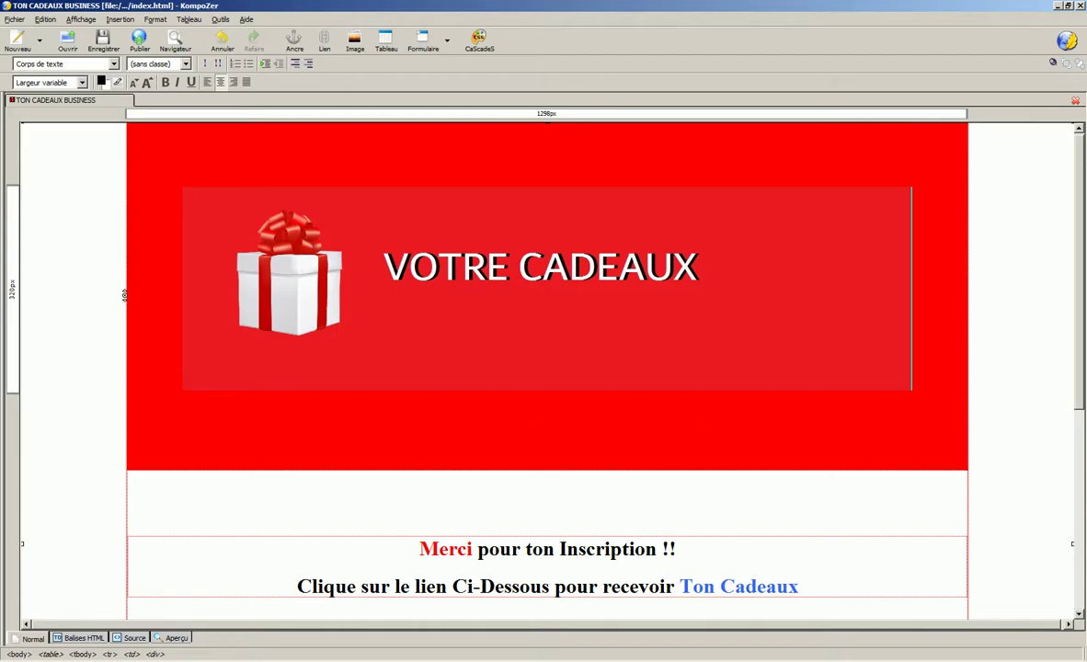
{"action": "key", "text": "alt+Tab"}
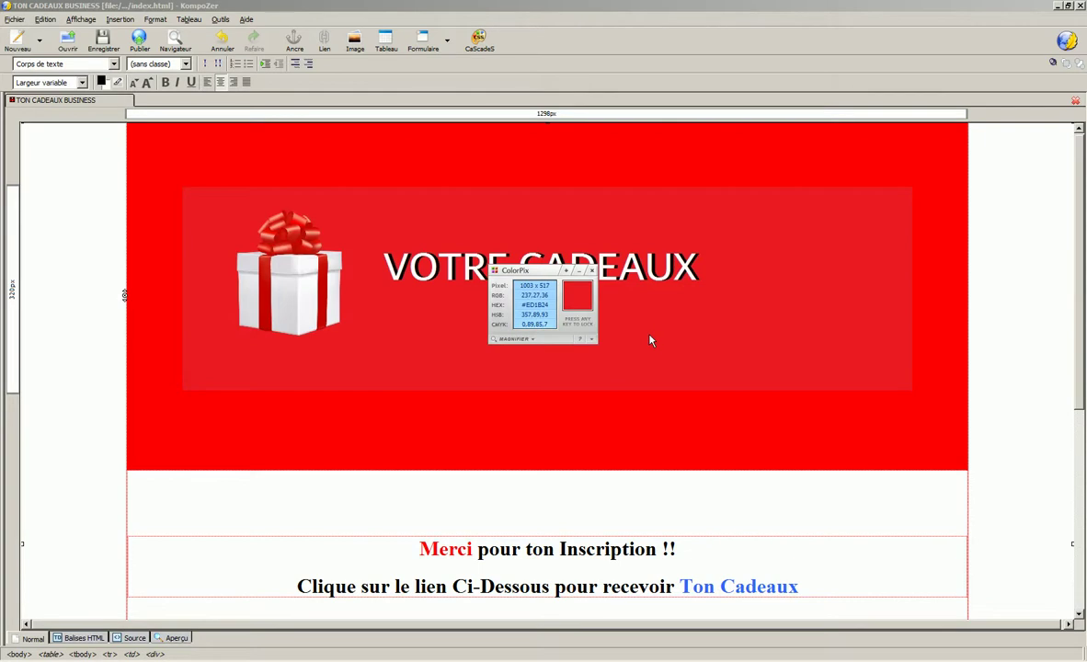
{"action": "key", "text": "space"}
{"action": "left_click", "coordinate": [947, 258]}
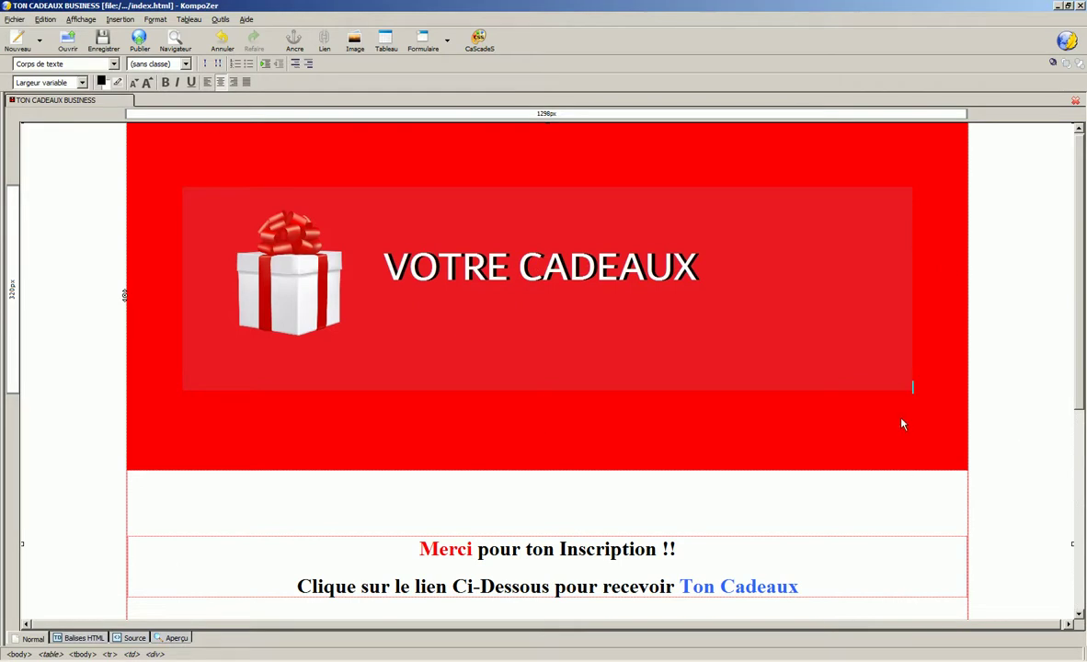
- Change the header cell background from #FF0000 to #ED1B24
{"action": "double_click", "coordinate": [903, 425]}
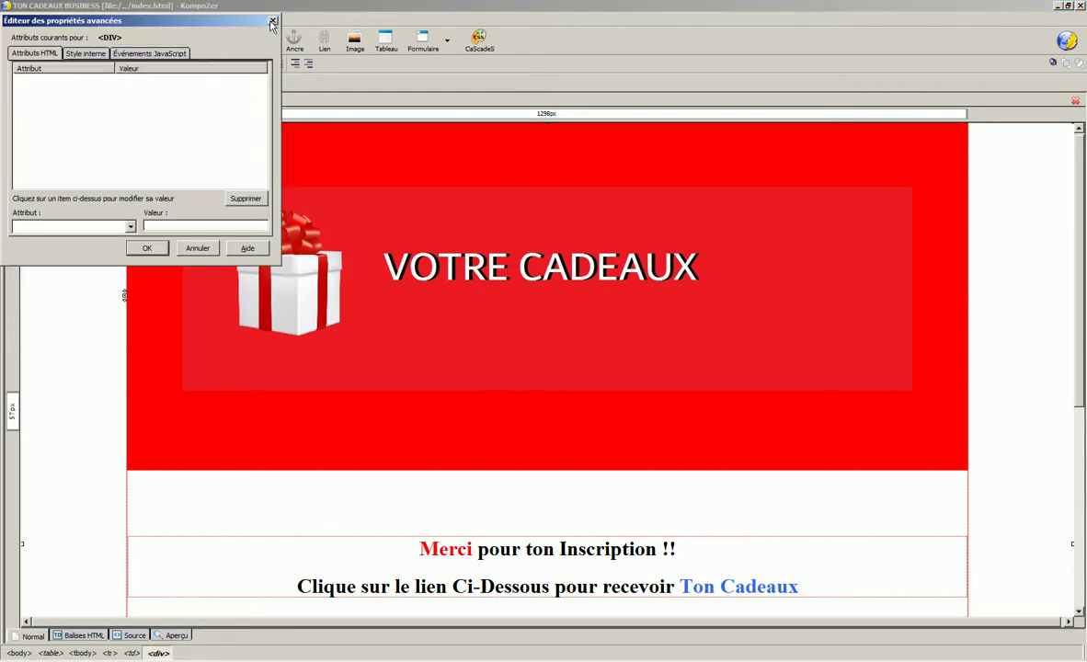
{"action": "left_click", "coordinate": [272, 21]}
{"action": "double_click", "coordinate": [316, 468]}
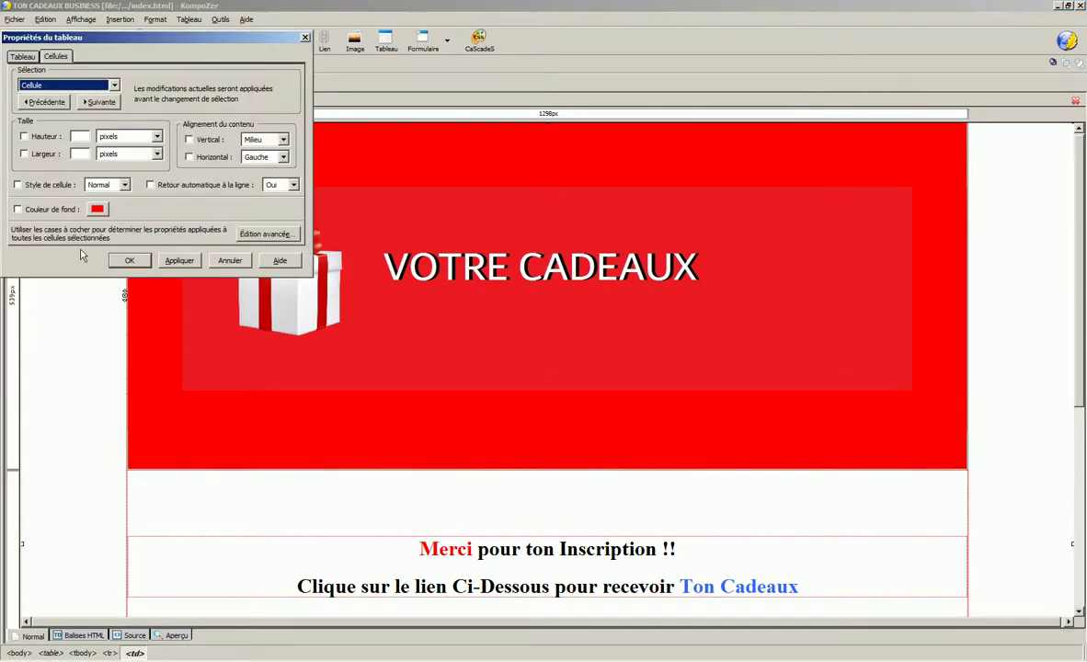
{"action": "left_click", "coordinate": [97, 272]}
{"action": "left_click_drag", "start_coordinate": [269, 262], "coordinate": [310, 268]}
{"action": "type", "text": "#ED1B24"}
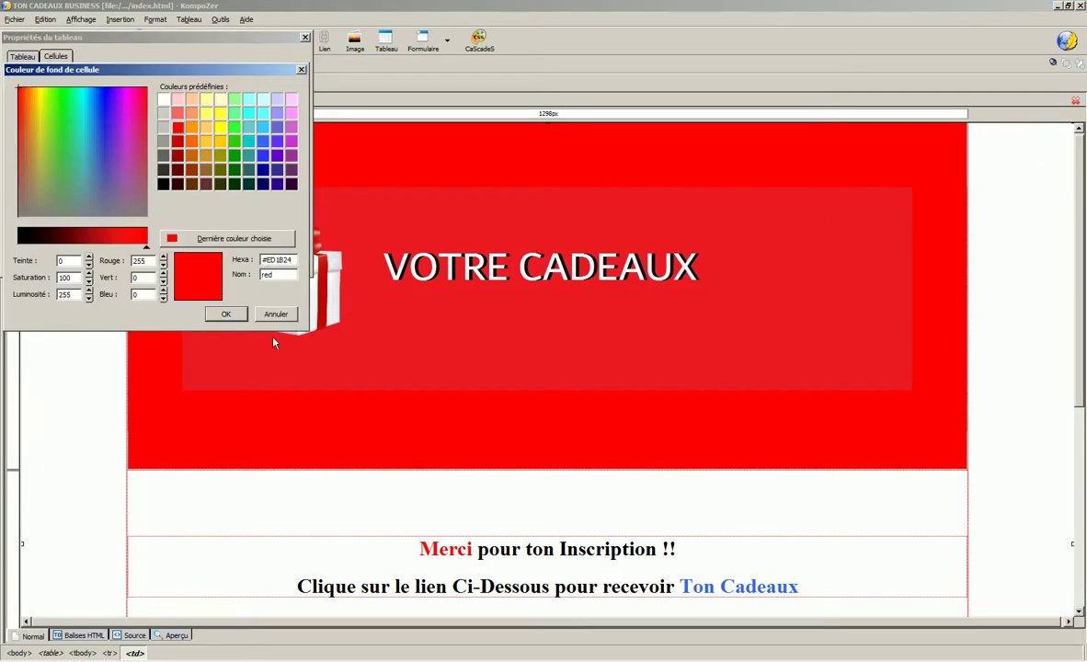
{"action": "left_click", "coordinate": [227, 314]}
{"action": "left_click", "coordinate": [178, 261]}
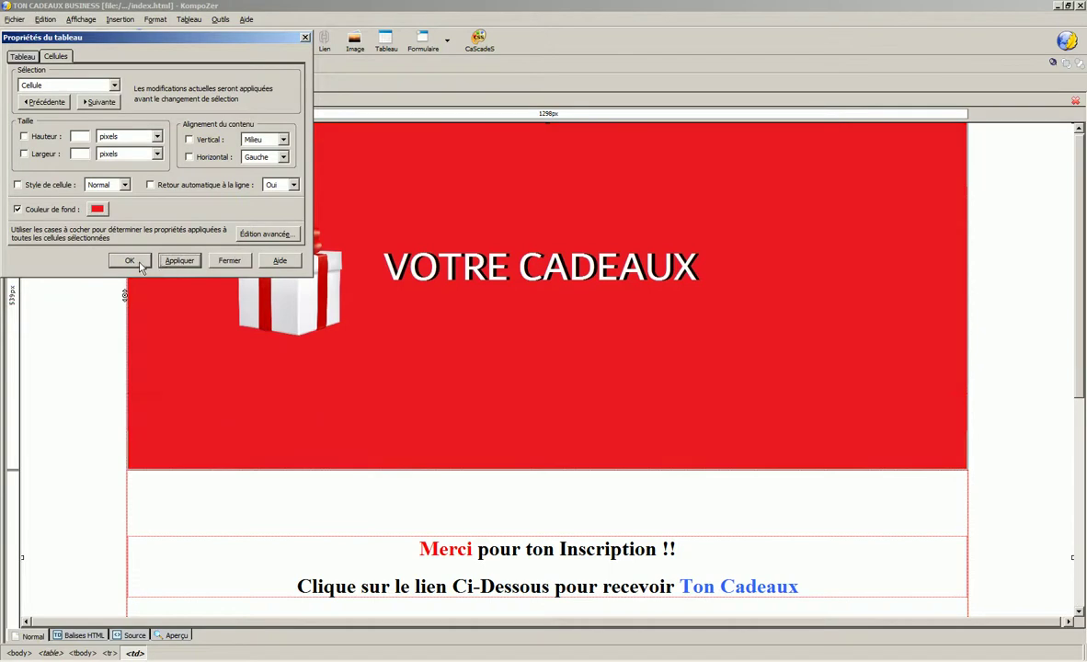
{"action": "left_click", "coordinate": [130, 260]}
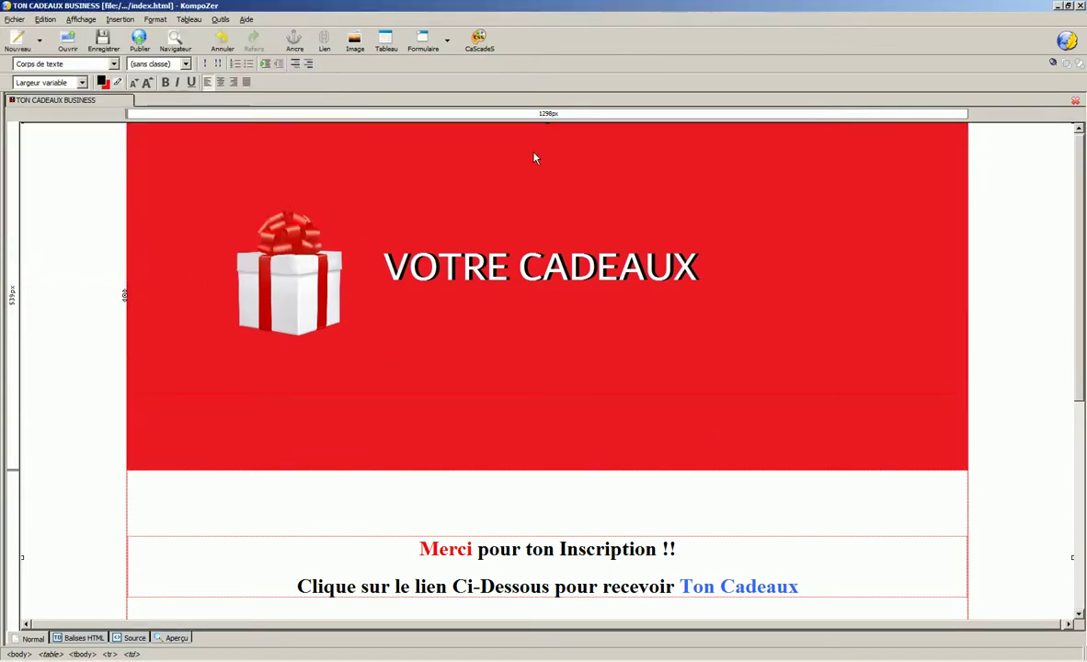
- Delete the blank lines in the header cell so it hugs the banner
{"action": "scroll", "coordinate": [532, 154], "scroll_direction": "down", "scroll_amount": 1}
{"action": "scroll", "coordinate": [527, 152], "scroll_direction": "down", "scroll_amount": 1}
{"action": "scroll", "coordinate": [524, 143], "scroll_direction": "down", "scroll_amount": 1}
{"action": "left_click", "coordinate": [509, 391]}
{"action": "key", "text": "BackSpace"}
{"action": "key", "text": "BackSpace"}
{"action": "key", "text": "BackSpace"}
{"action": "key", "text": "BackSpace"}
{"action": "key", "text": "BackSpace"}
{"action": "key", "text": "BackSpace"}
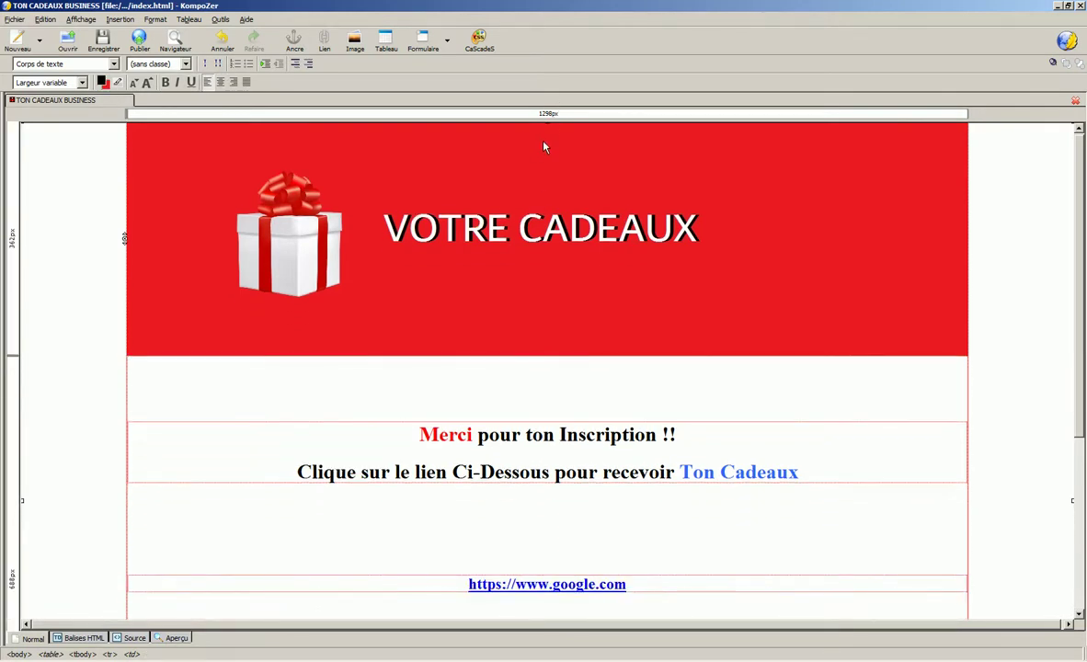
{"action": "scroll", "coordinate": [547, 134], "scroll_direction": "down", "scroll_amount": 1}
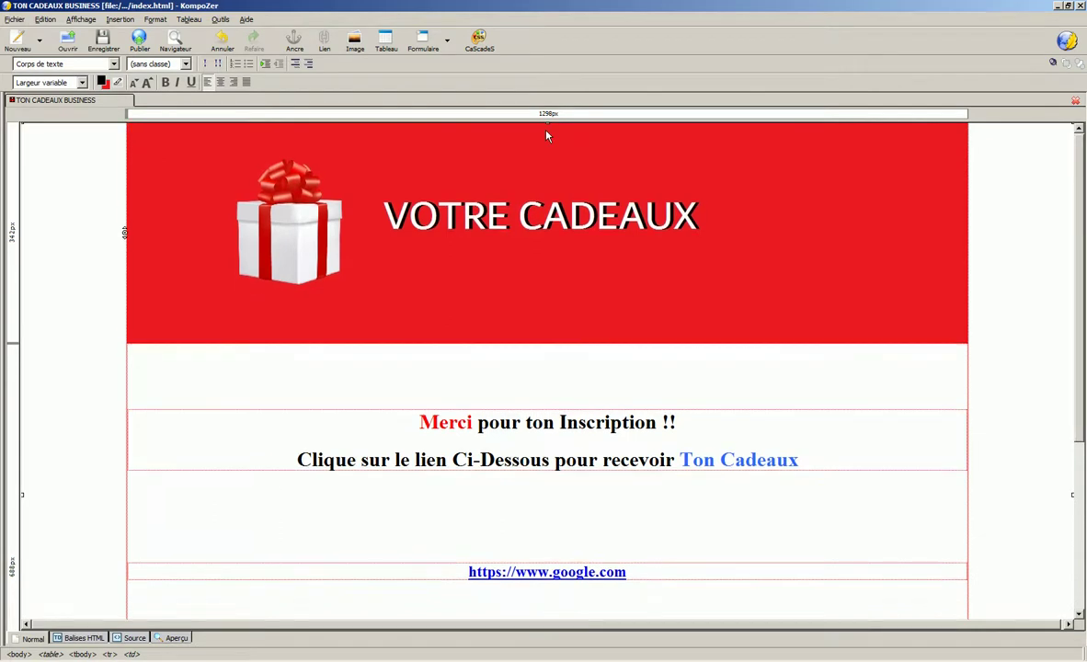
{"action": "scroll", "coordinate": [625, 403], "scroll_direction": "down", "scroll_amount": 5}
- Change the Copyright 2019 footer cell background from #FF0000 to #ED1B24
{"action": "double_click", "coordinate": [302, 542]}
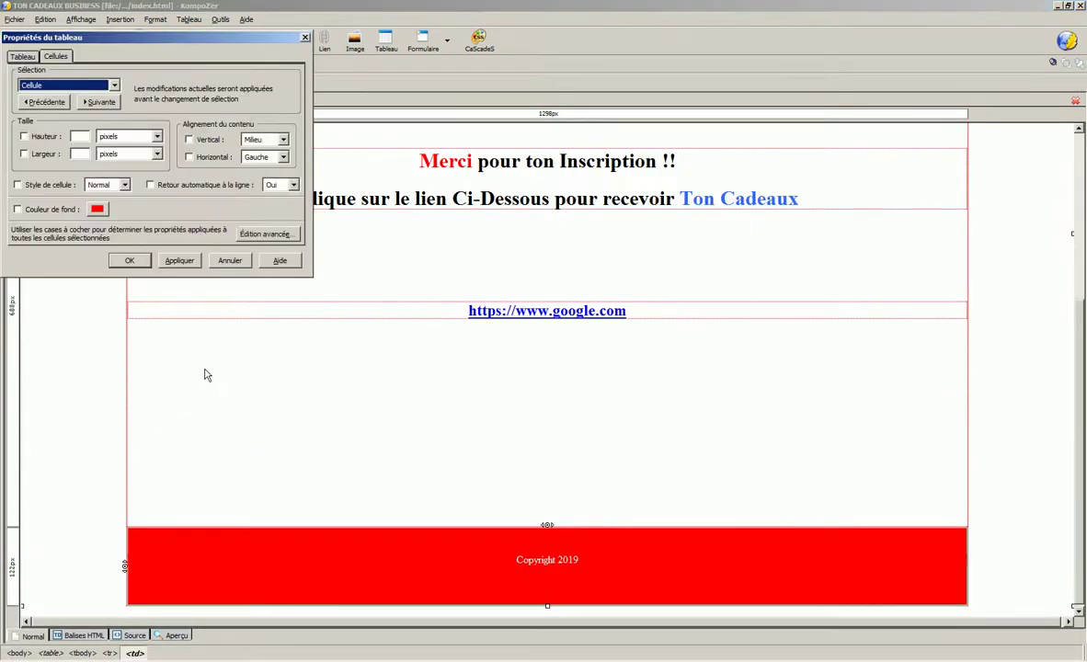
{"action": "left_click", "coordinate": [98, 210]}
{"action": "left_click_drag", "start_coordinate": [262, 260], "coordinate": [312, 265]}
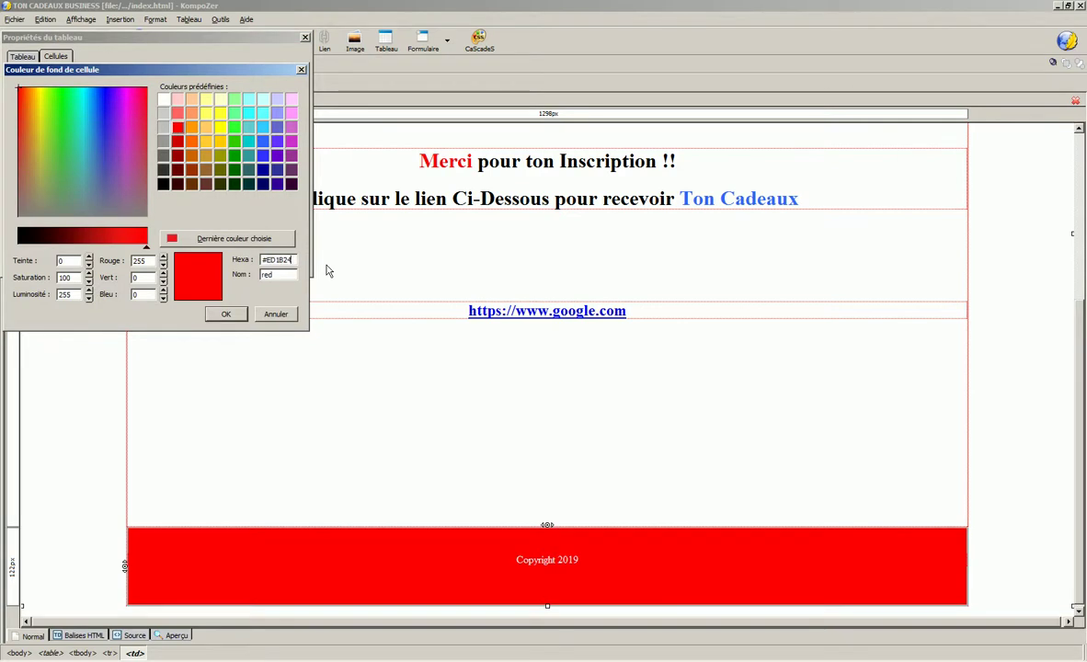
{"action": "left_click", "coordinate": [225, 313]}
{"action": "left_click", "coordinate": [182, 261]}
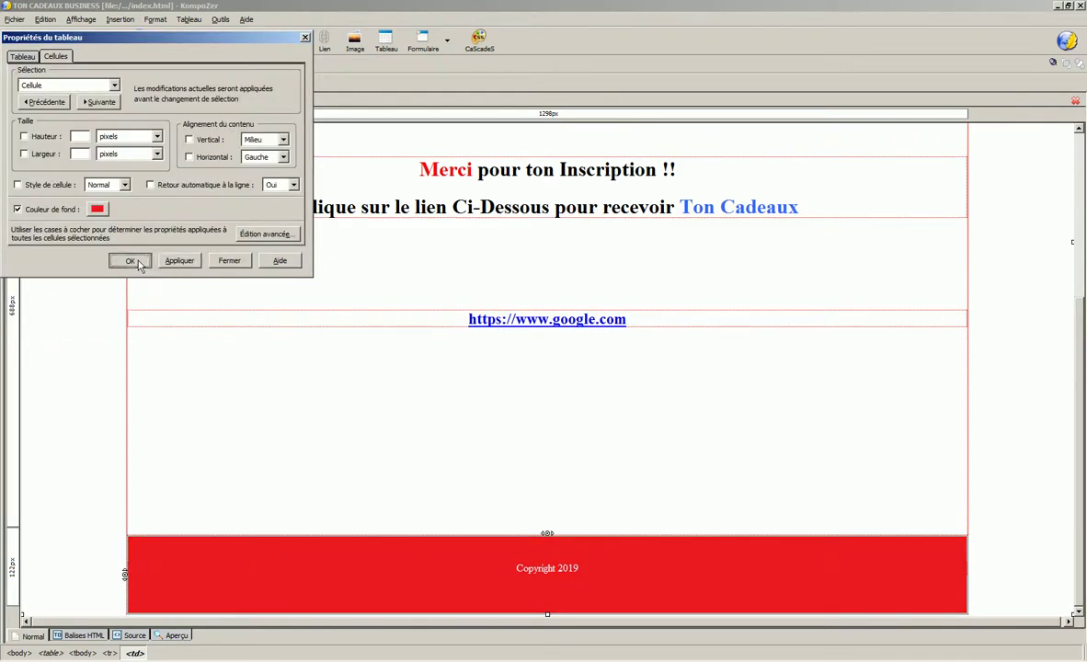
{"action": "left_click", "coordinate": [132, 262]}
- Preview the page in Google Chrome and scroll through it
{"action": "left_click", "coordinate": [175, 41]}
{"action": "scroll", "coordinate": [515, 322], "scroll_direction": "down", "scroll_amount": 2}
{"action": "scroll", "coordinate": [506, 344], "scroll_direction": "up", "scroll_amount": 2}
{"action": "scroll", "coordinate": [503, 240], "scroll_direction": "down", "scroll_amount": 2}
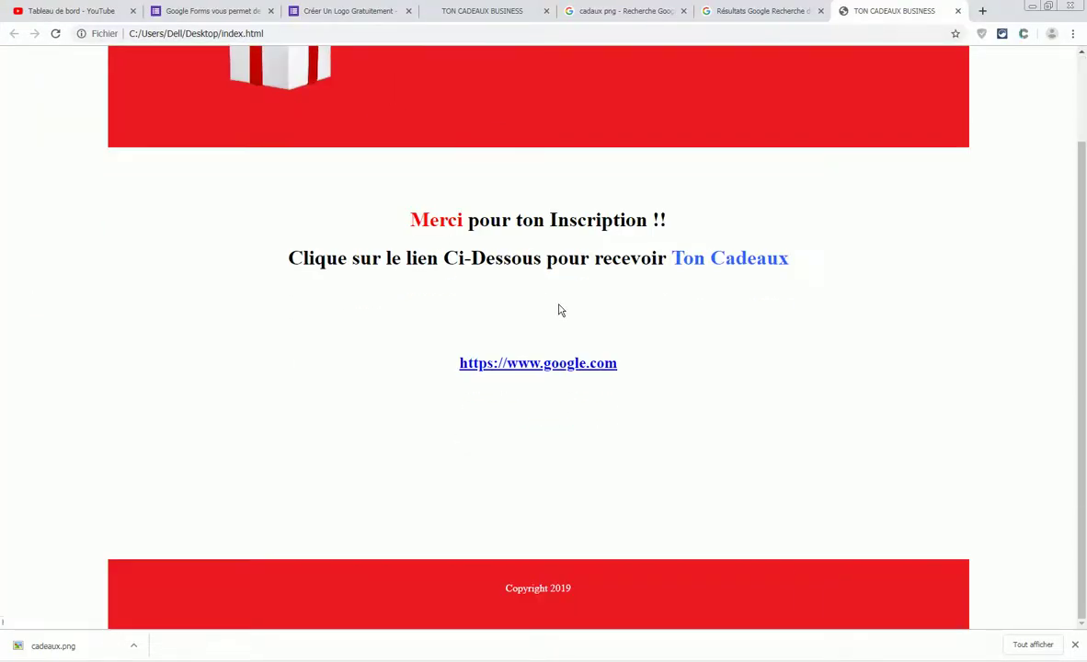
- Review the preview, test the google.com link, then bring up the recorder's stop options
{"action": "left_click", "coordinate": [1075, 645]}
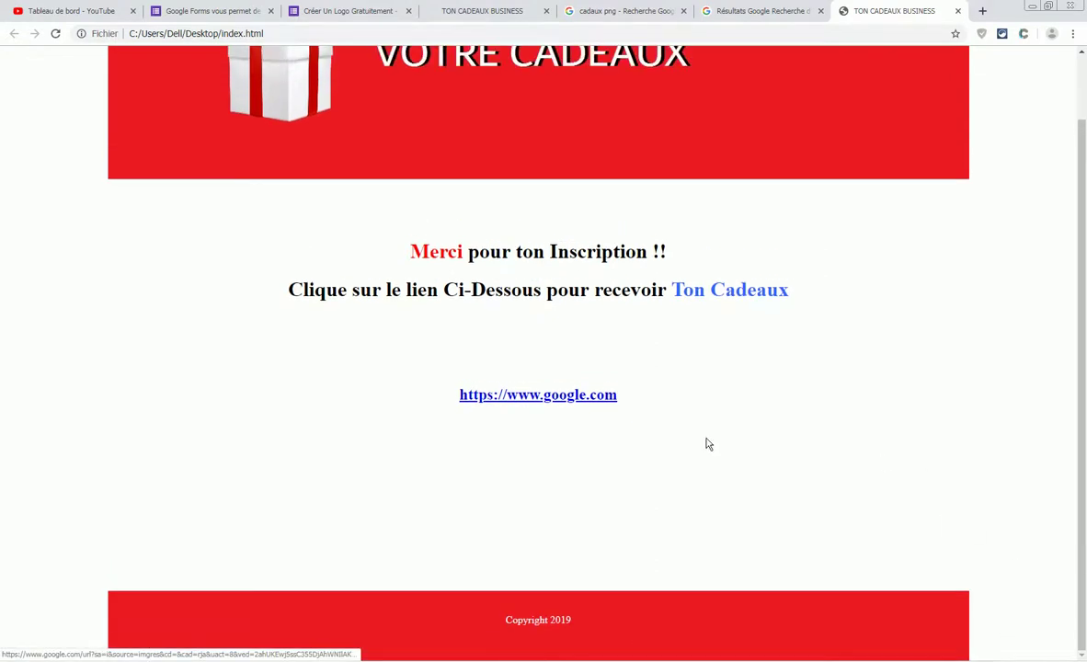
{"action": "scroll", "coordinate": [707, 442], "scroll_direction": "up", "scroll_amount": 2}
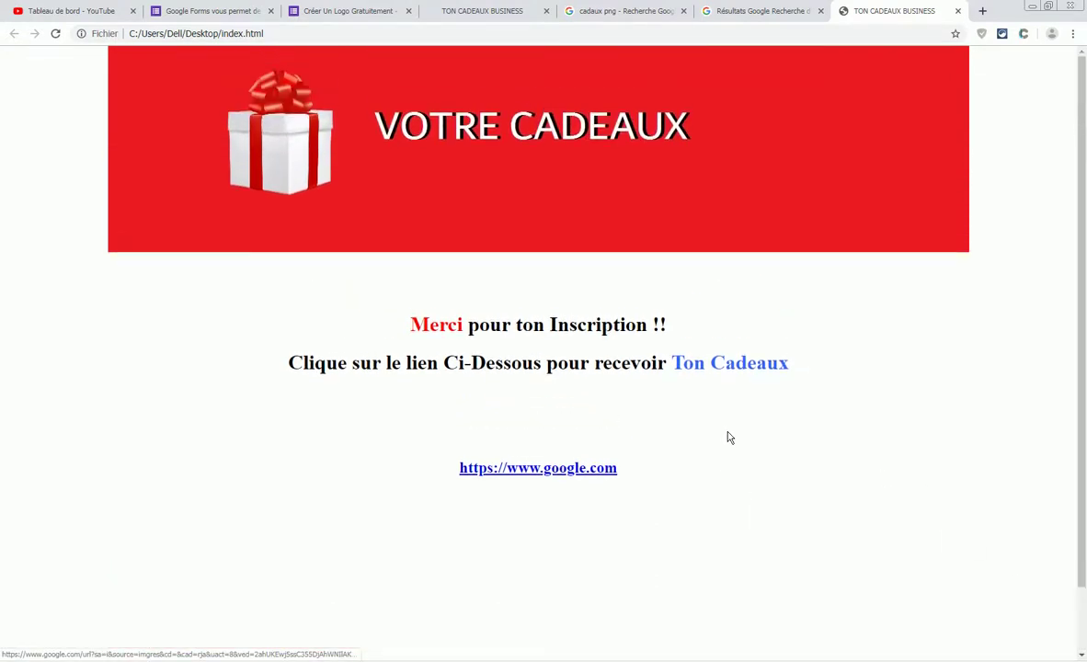
{"action": "scroll", "coordinate": [713, 540], "scroll_direction": "down", "scroll_amount": 2}
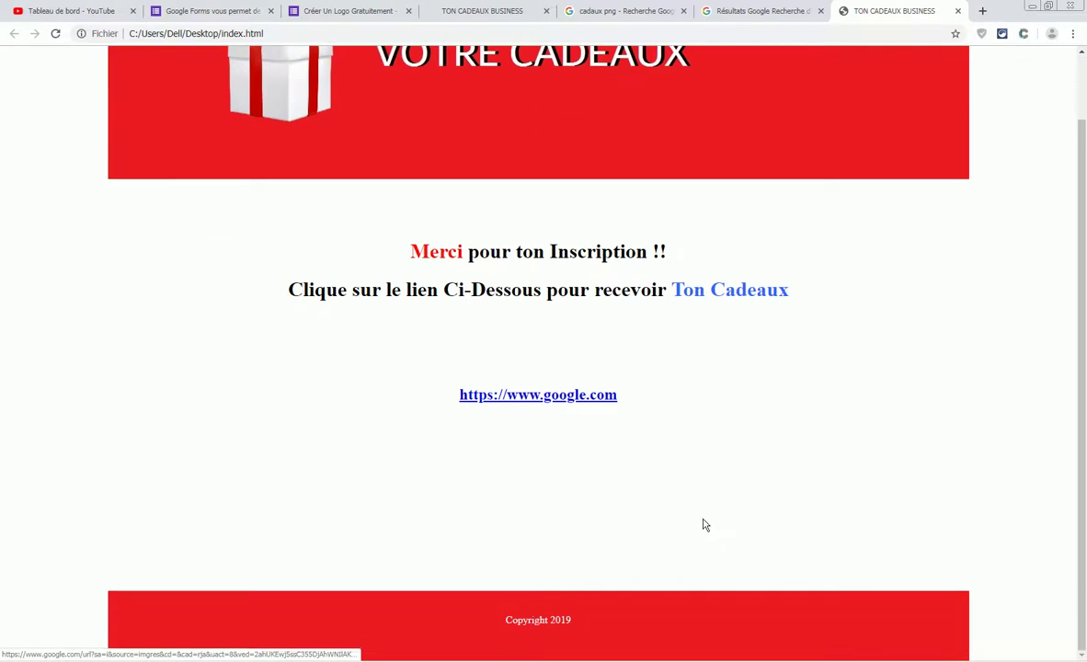
{"action": "left_click", "coordinate": [596, 398]}
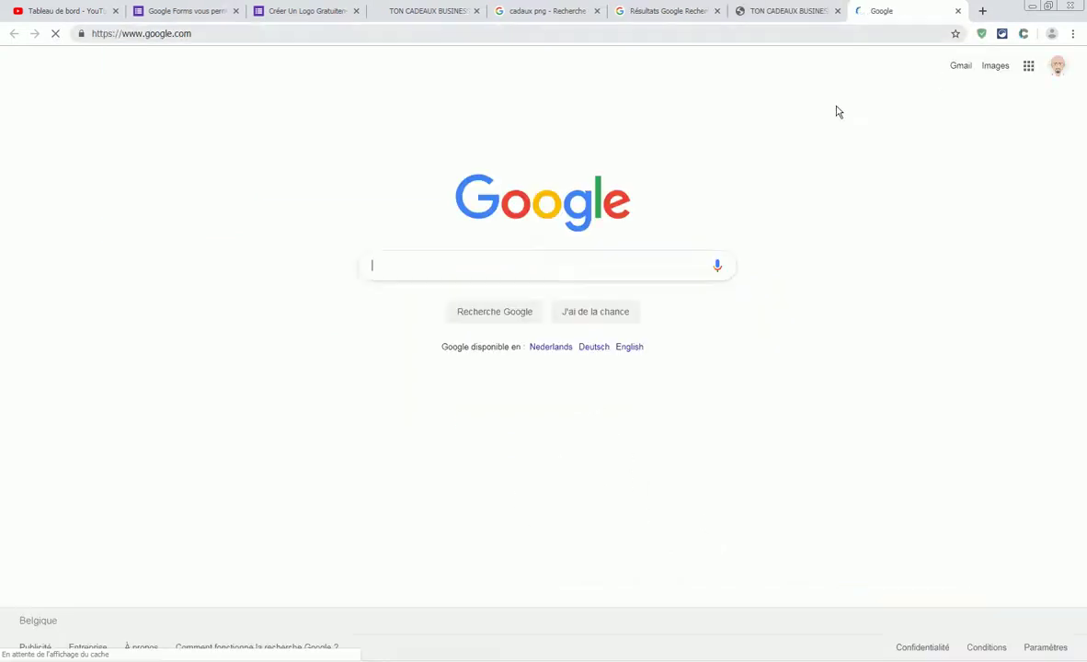
{"action": "left_click", "coordinate": [958, 10]}
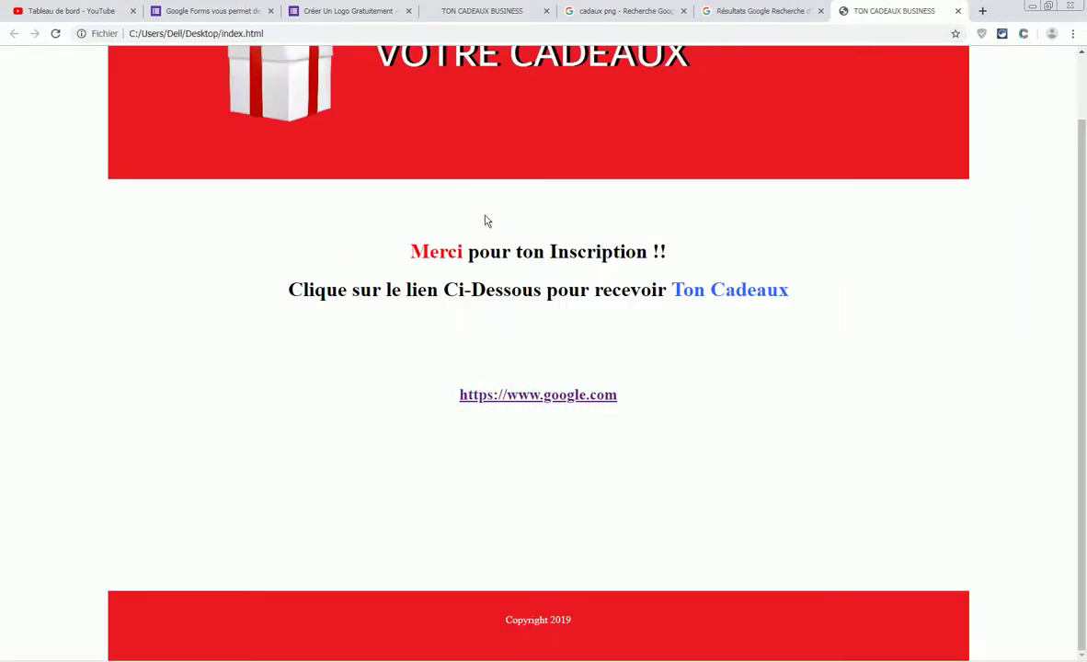
{"action": "scroll", "coordinate": [771, 220], "scroll_direction": "up", "scroll_amount": 1}
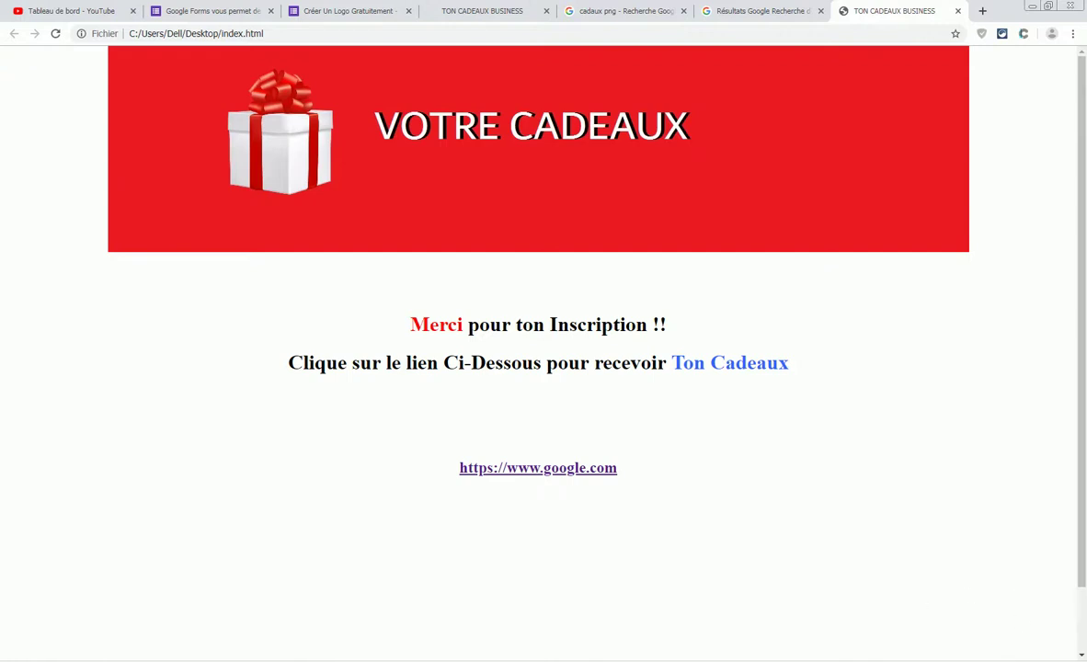
{"action": "left_click", "coordinate": [991, 660]}
{"action": "right_click", "coordinate": [992, 620]}
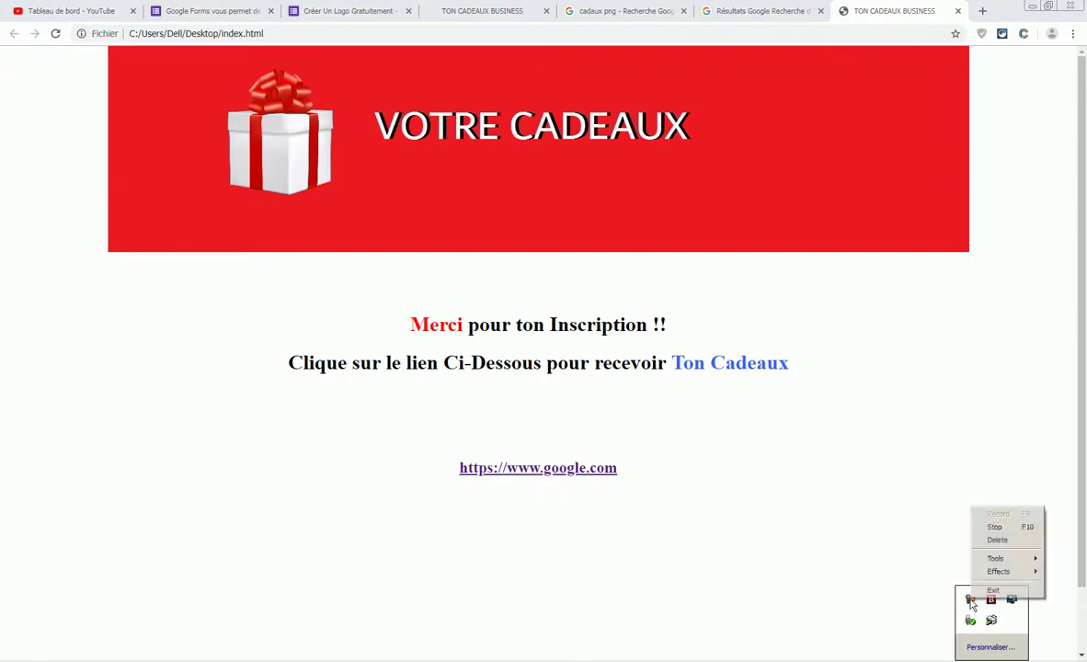